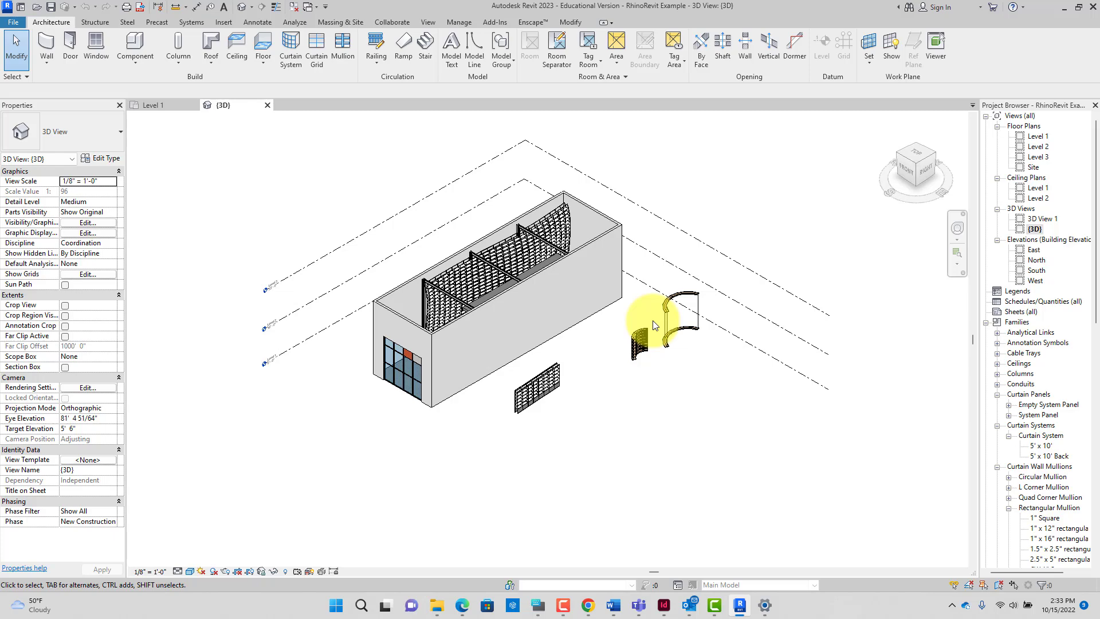
Step: Zoom in on the curved shelving wall and try a first selection window, then clear it
{"action": "scroll", "coordinate": [652, 321], "scroll_direction": "up", "scroll_amount": 3}
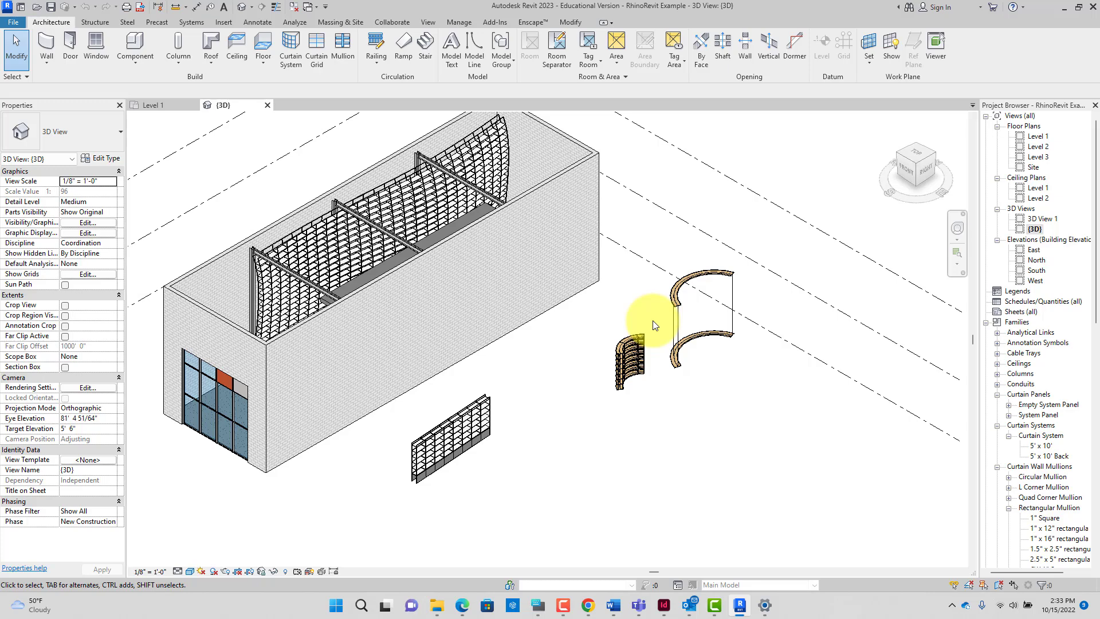
{"action": "scroll", "coordinate": [652, 321], "scroll_direction": "up", "scroll_amount": 3}
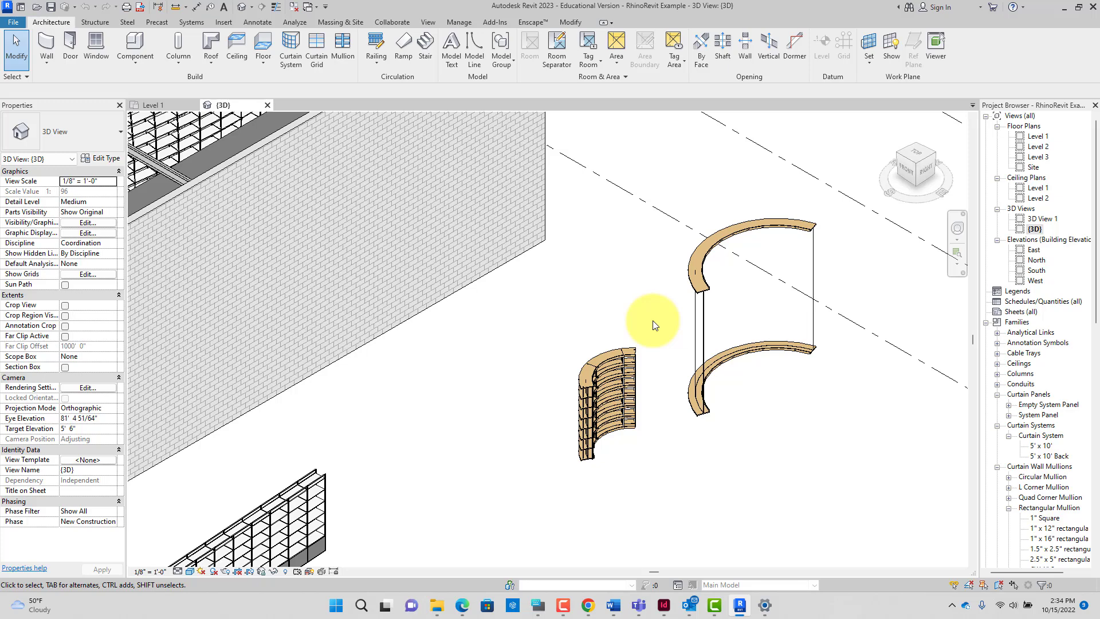
{"action": "scroll", "coordinate": [651, 325], "scroll_direction": "up", "scroll_amount": 2}
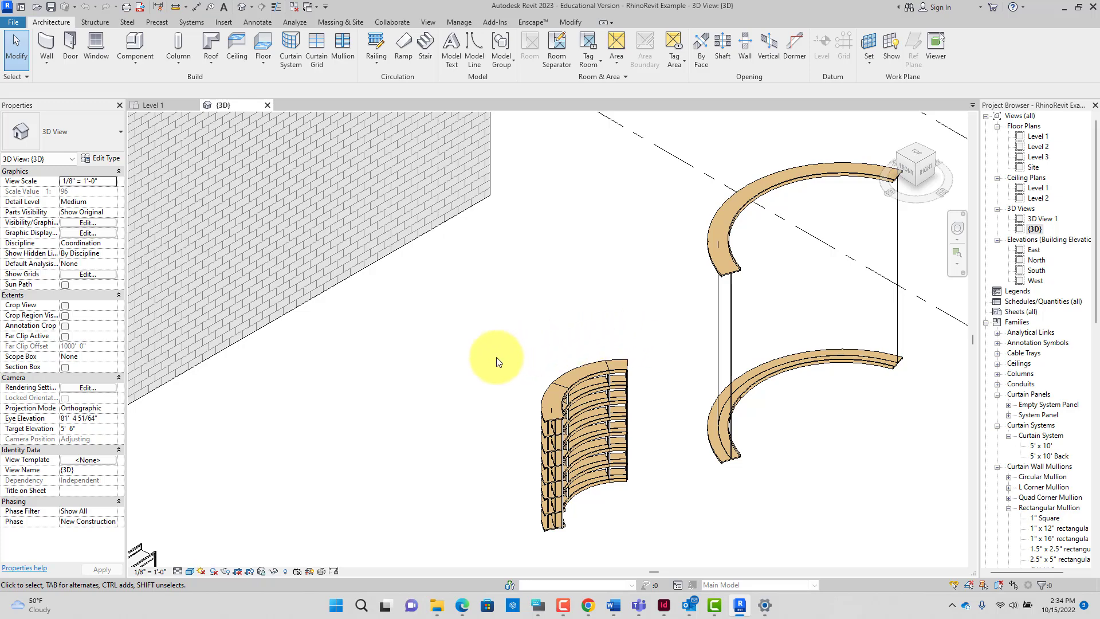
{"action": "left_click_drag", "start_coordinate": [493, 348], "coordinate": [679, 544]}
{"action": "left_click", "coordinate": [659, 381]}
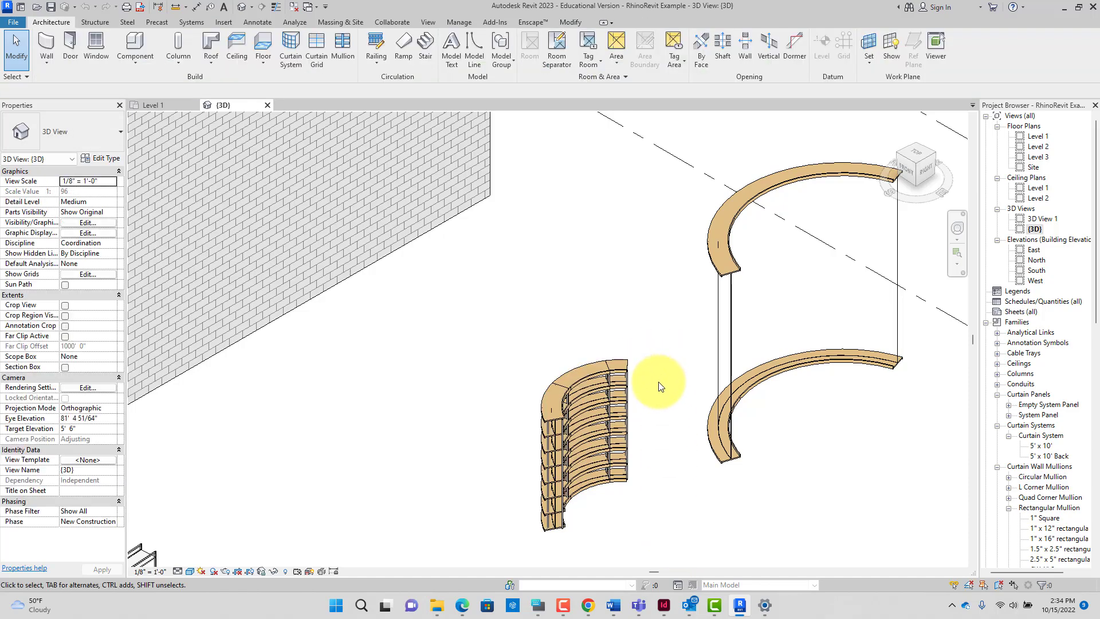
Step: Window-select the whole curved shelving wall, all 76 elements
{"action": "scroll", "coordinate": [658, 392], "scroll_direction": "down", "scroll_amount": 3}
{"action": "scroll", "coordinate": [628, 444], "scroll_direction": "up", "scroll_amount": 5}
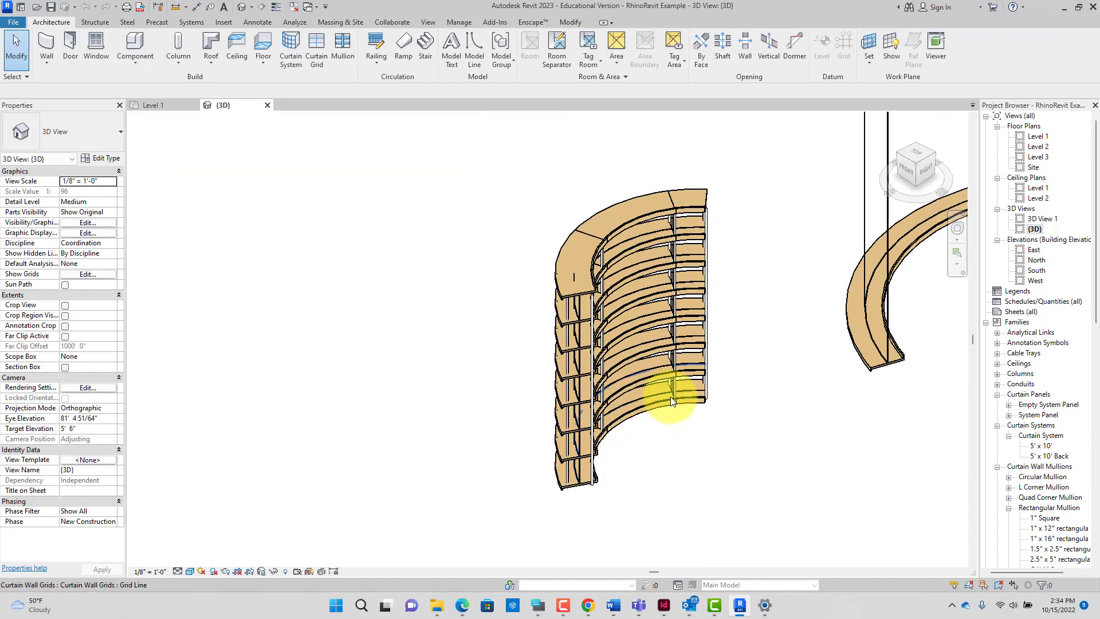
{"action": "scroll", "coordinate": [674, 398], "scroll_direction": "down", "scroll_amount": 5}
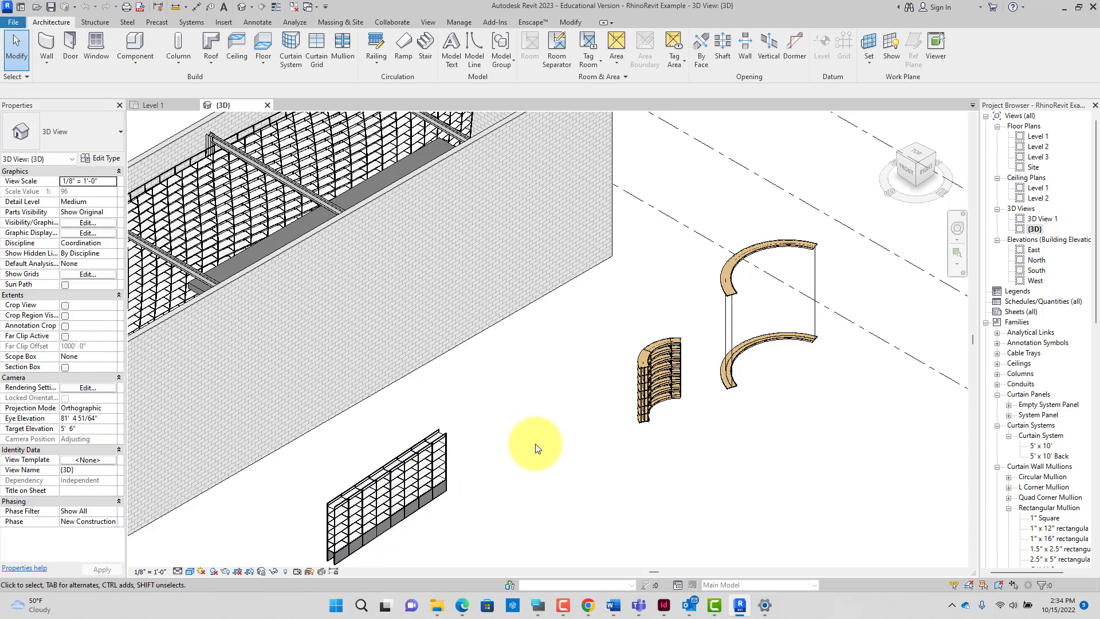
{"action": "scroll", "coordinate": [624, 425], "scroll_direction": "up", "scroll_amount": 5}
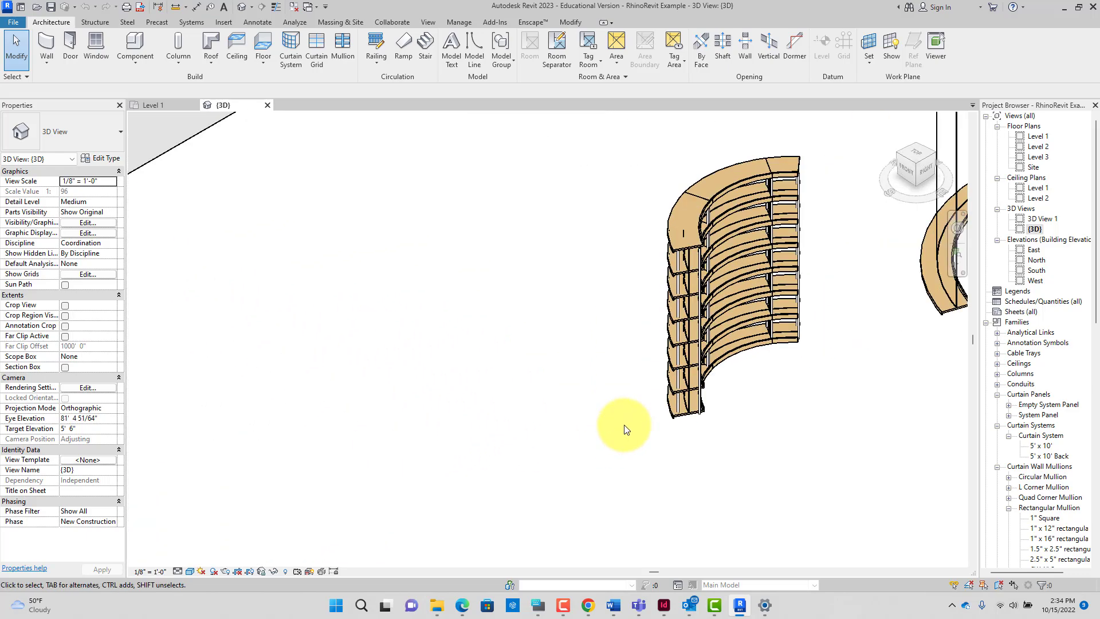
{"action": "scroll", "coordinate": [624, 424], "scroll_direction": "down", "scroll_amount": 3}
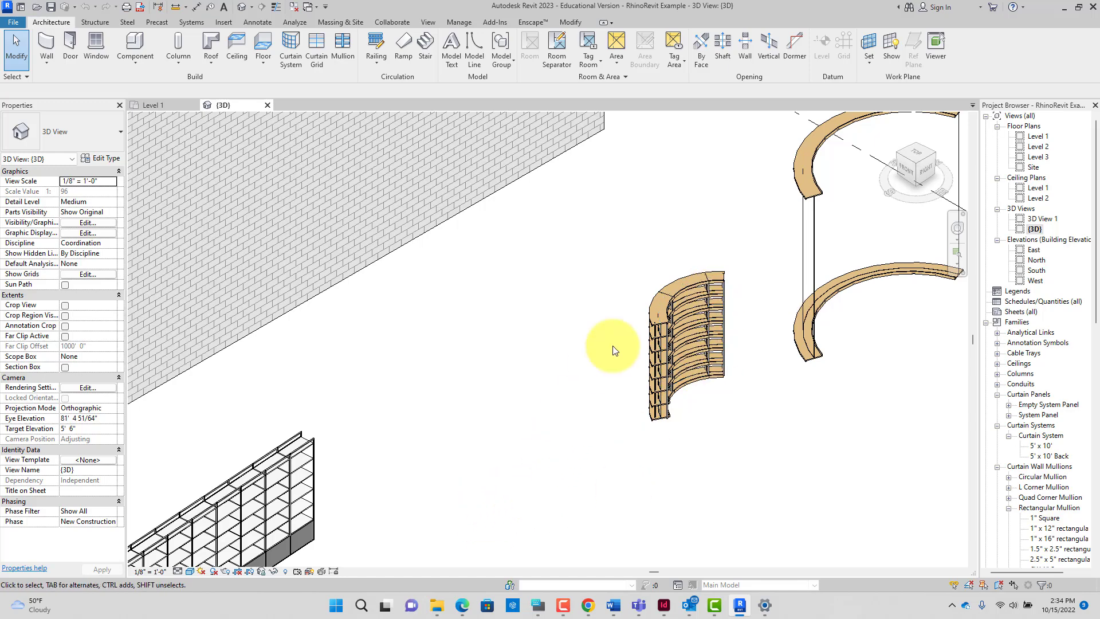
{"action": "left_click_drag", "start_coordinate": [597, 444], "coordinate": [766, 232]}
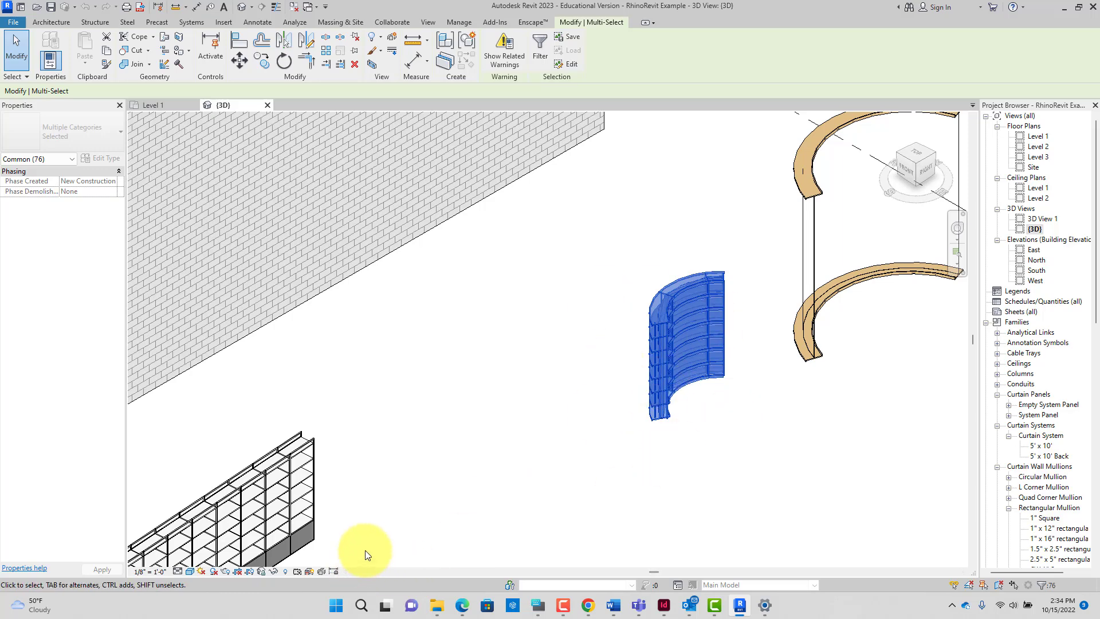
Step: Isolate the selected shelving with Temporary Hide/Isolate > Isolate Element, then clear the selection
{"action": "left_click", "coordinate": [277, 572]}
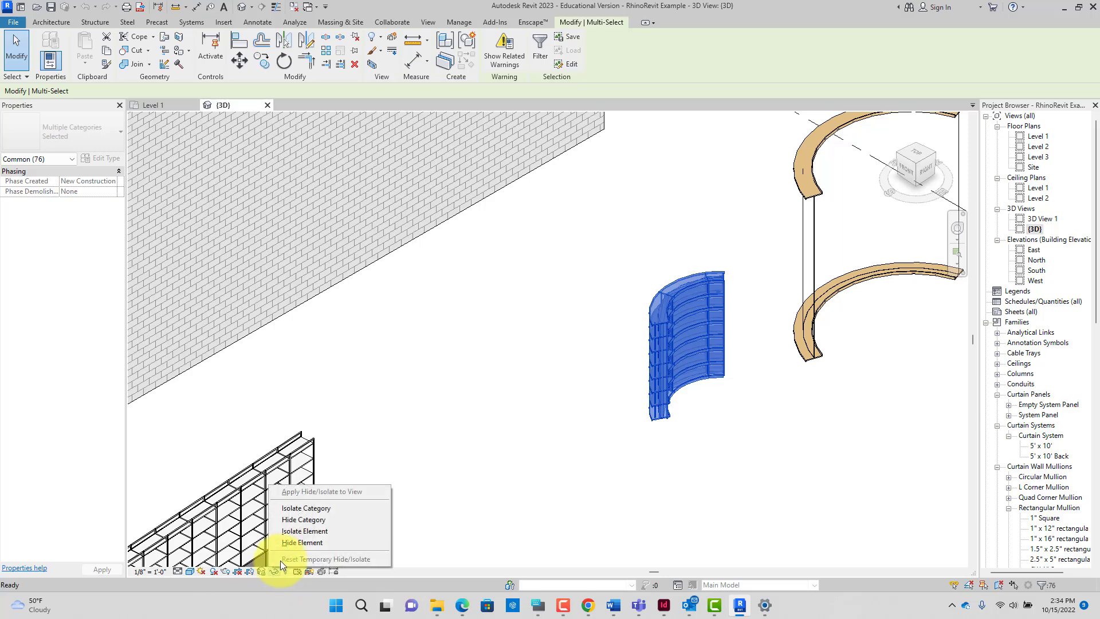
{"action": "left_click", "coordinate": [297, 531]}
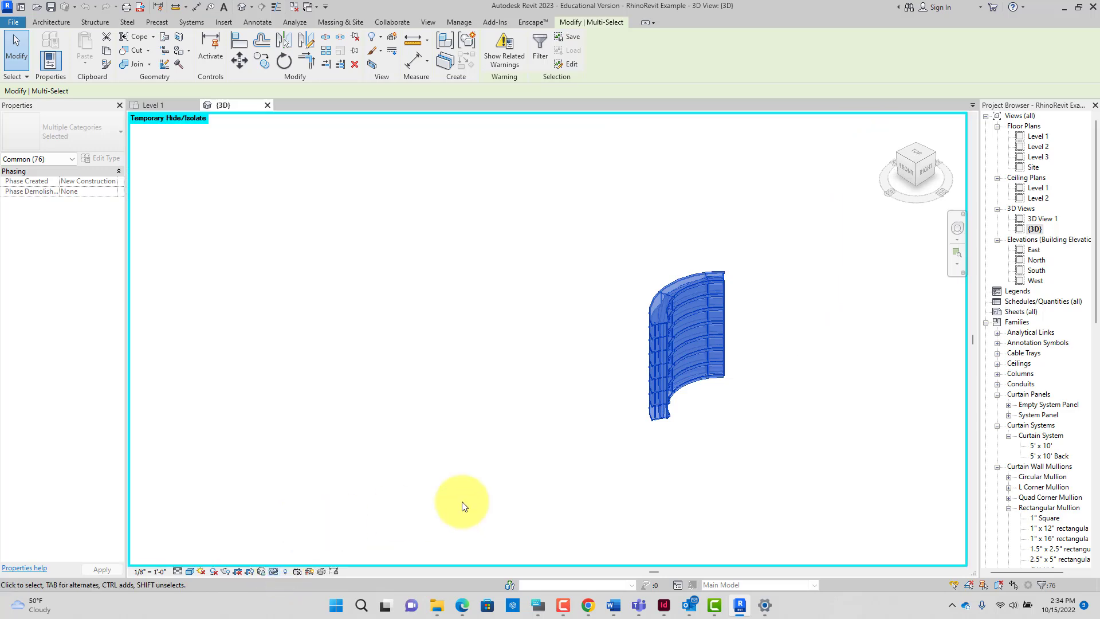
{"action": "scroll", "coordinate": [778, 441], "scroll_direction": "down", "scroll_amount": 3}
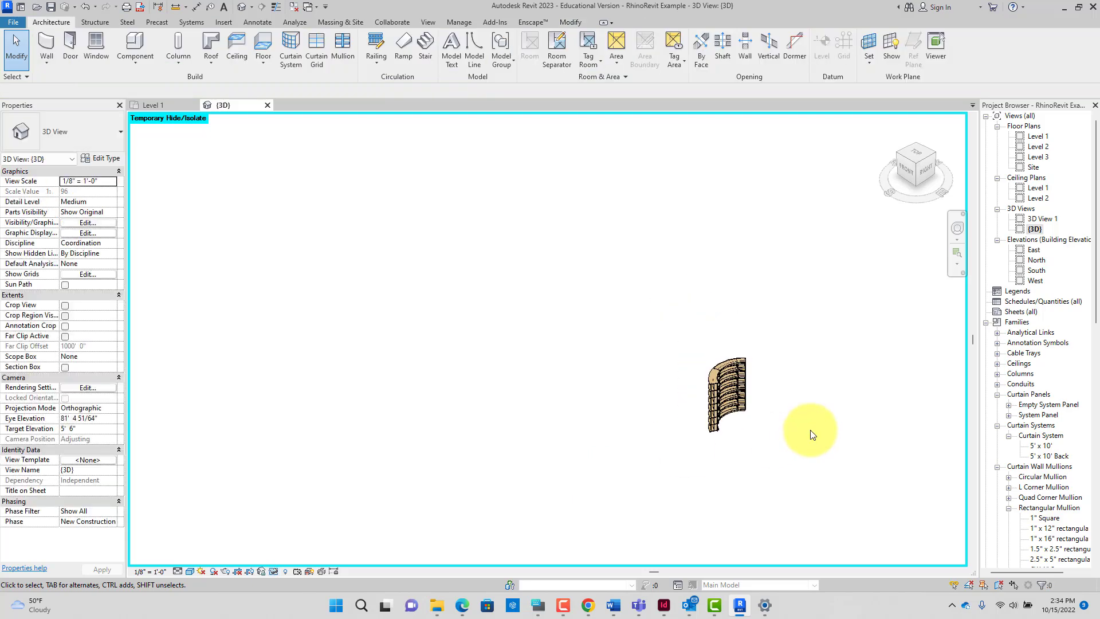
{"action": "scroll", "coordinate": [699, 295], "scroll_direction": "up", "scroll_amount": 4}
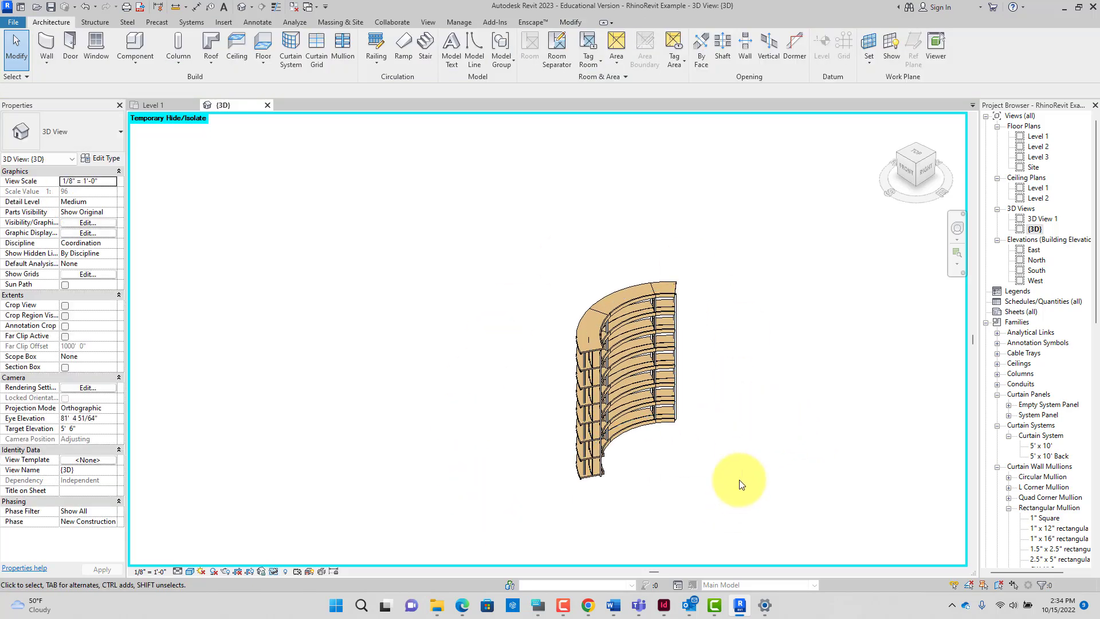
{"action": "left_click_drag", "start_coordinate": [484, 246], "coordinate": [763, 522]}
{"action": "left_click", "coordinate": [762, 522]}
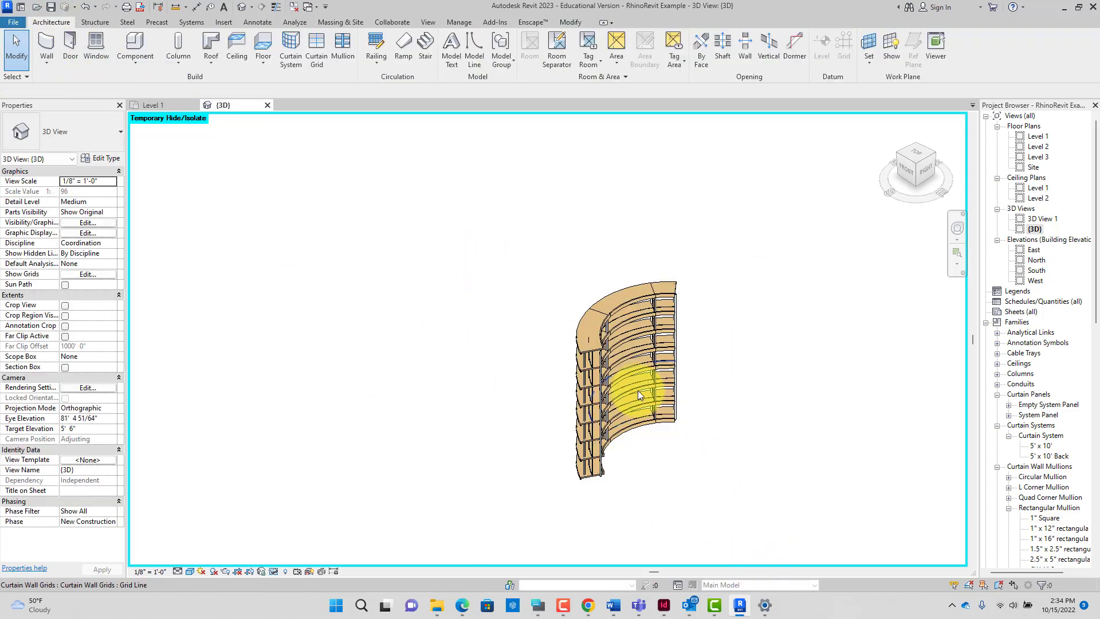
Step: Start an OBJ export via File > Export > CAD Formats, keeping Medium resolution
{"action": "left_click", "coordinate": [15, 22]}
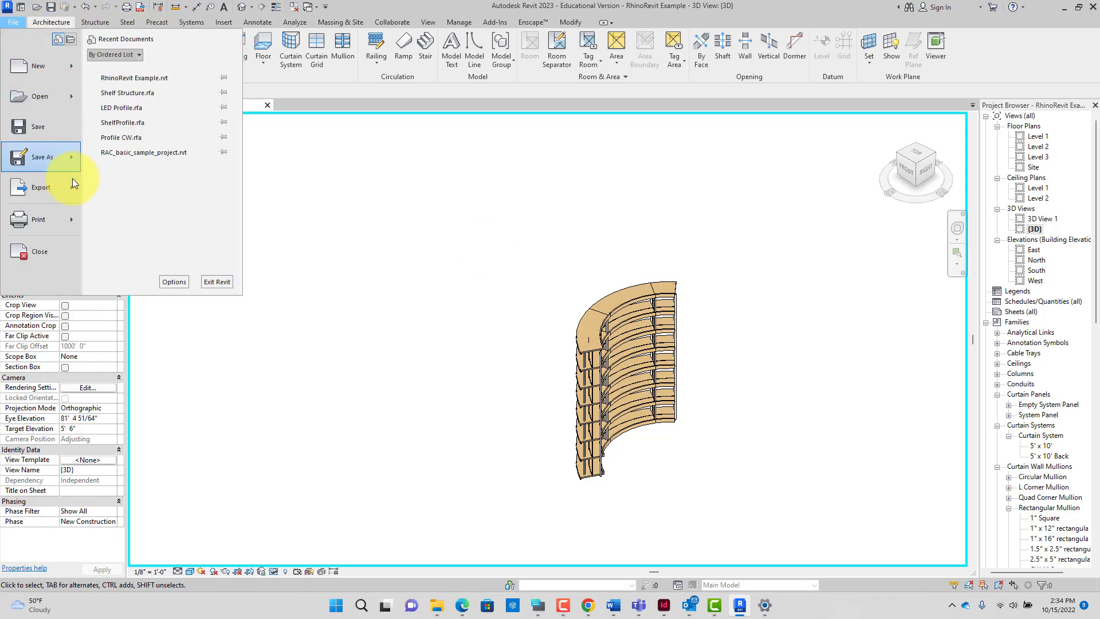
{"action": "mouse_move", "coordinate": [78, 189]}
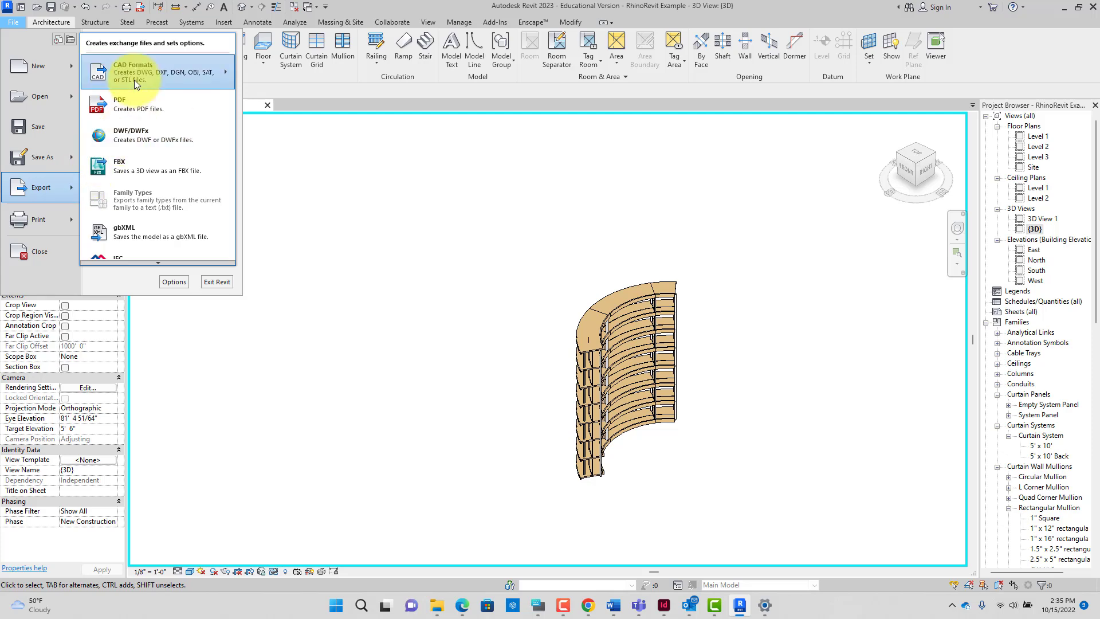
{"action": "mouse_move", "coordinate": [134, 80]}
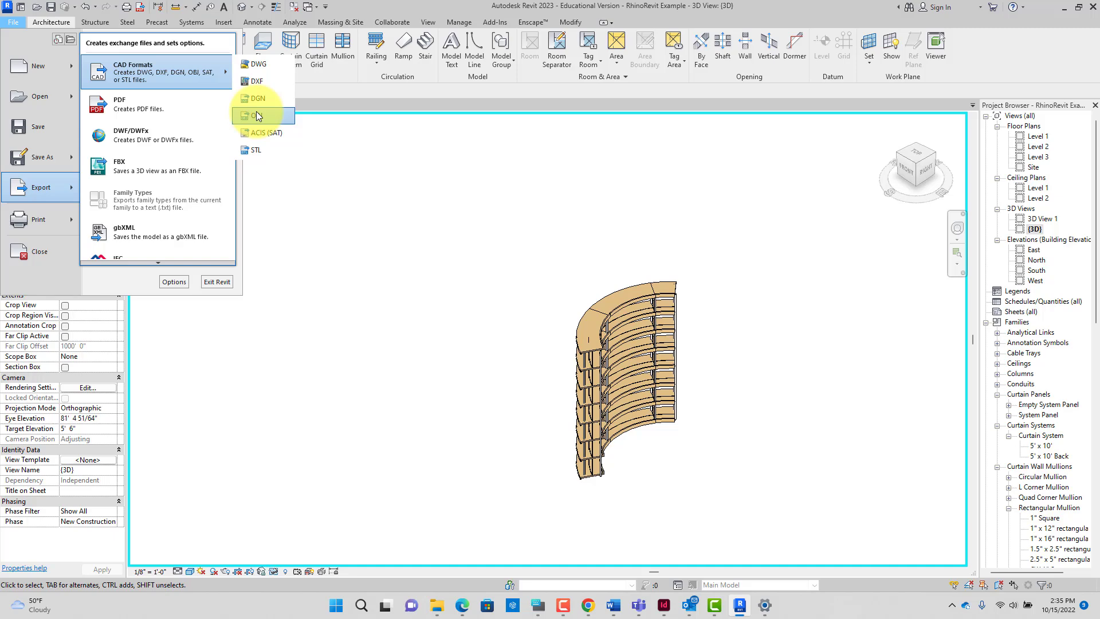
{"action": "left_click", "coordinate": [256, 115]}
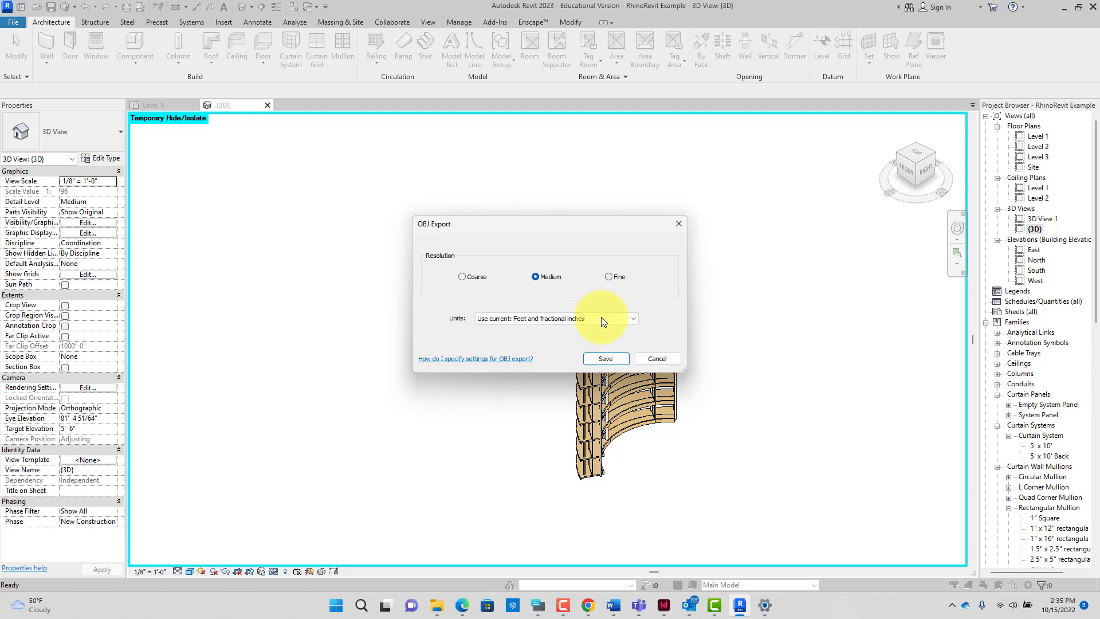
{"action": "left_click", "coordinate": [607, 358]}
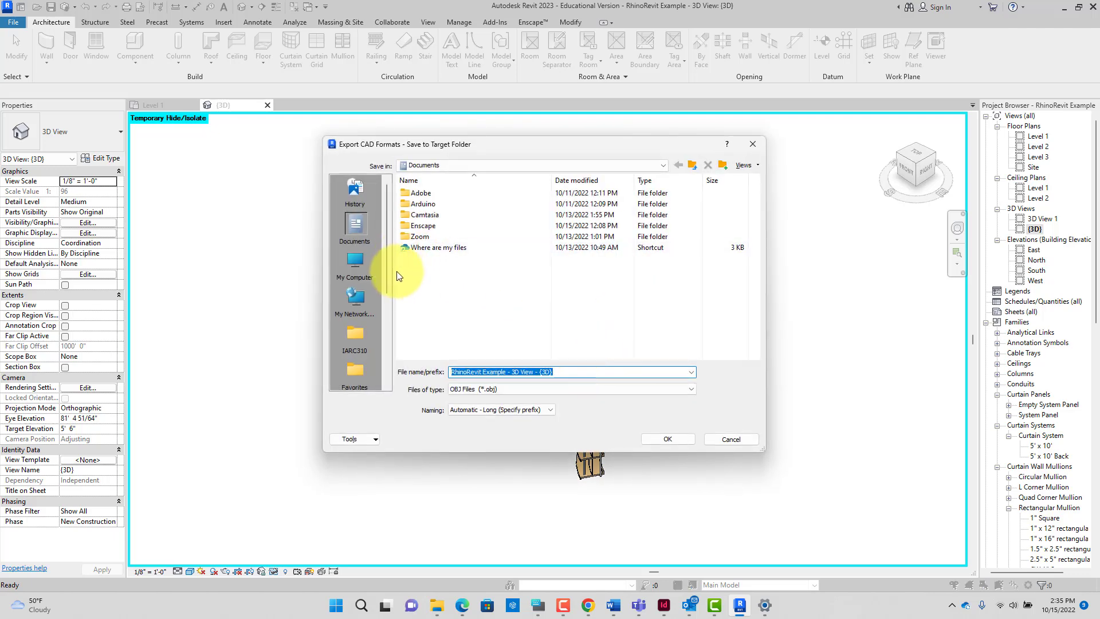
Step: Save the export as CurvedShelving.obj in the Assets folder, overwriting the old file, with isolation kept
{"action": "left_click", "coordinate": [357, 332]}
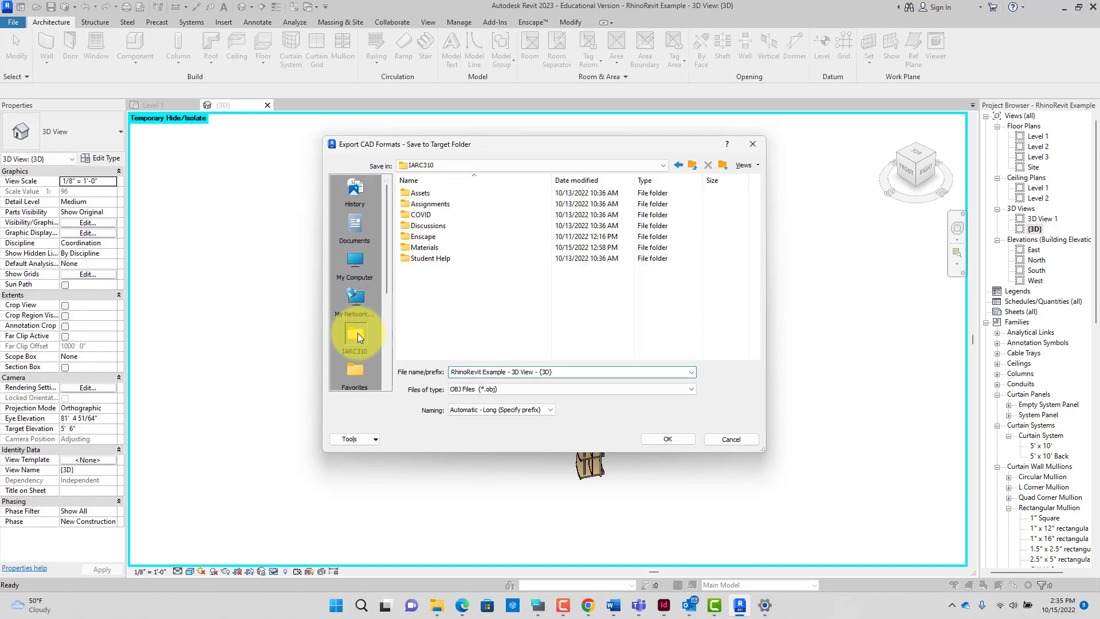
{"action": "double_click", "coordinate": [432, 204]}
{"action": "double_click", "coordinate": [435, 245]}
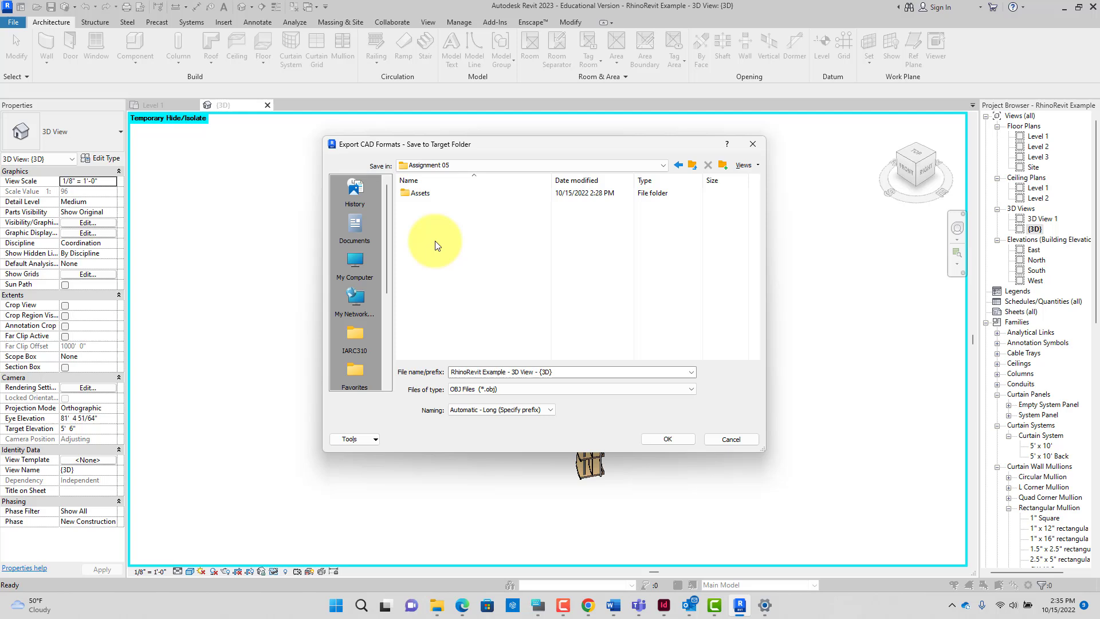
{"action": "double_click", "coordinate": [429, 193]}
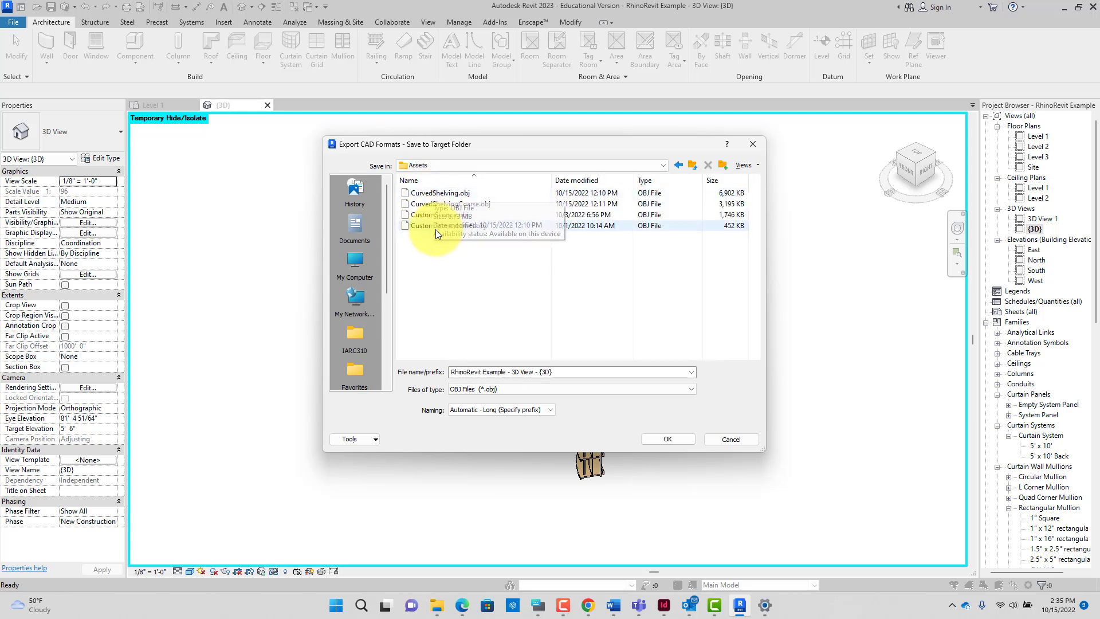
{"action": "left_click", "coordinate": [428, 193]}
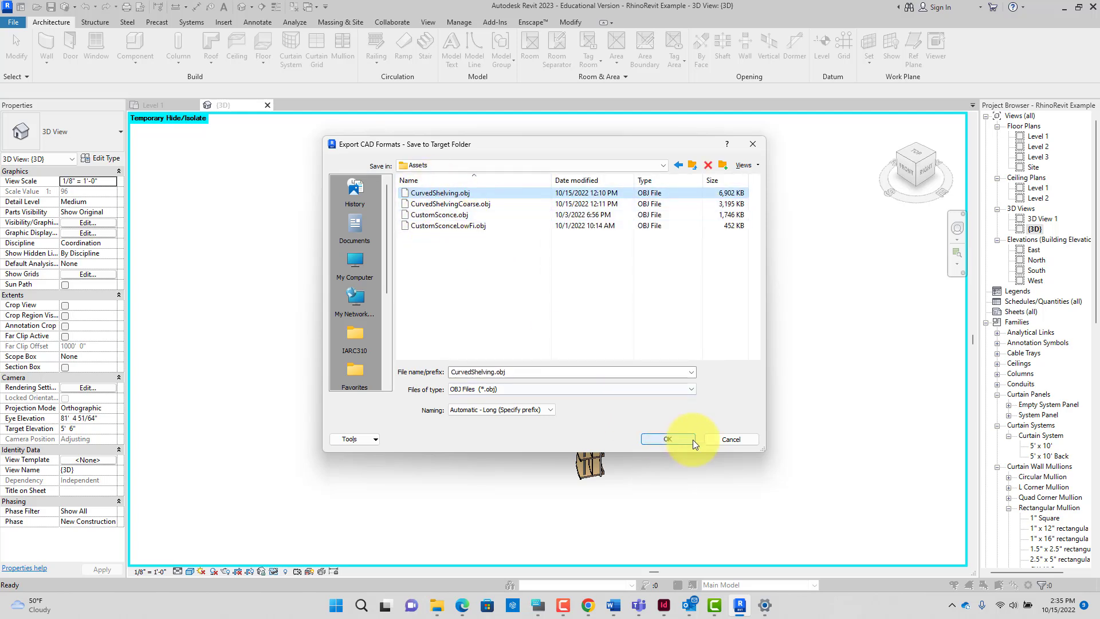
{"action": "left_click", "coordinate": [677, 438]}
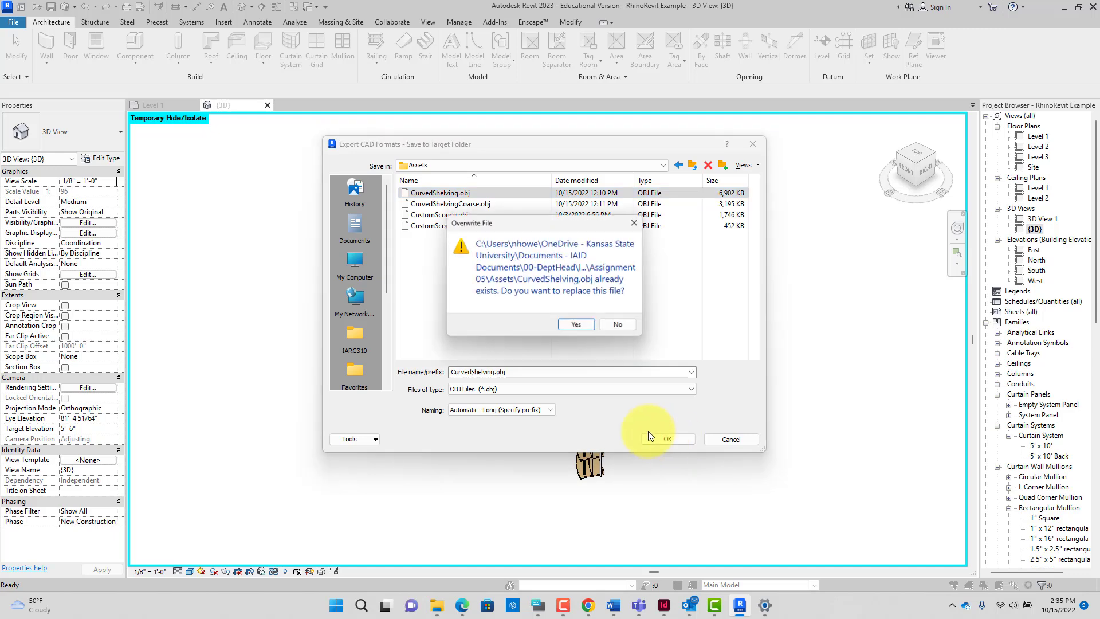
{"action": "left_click", "coordinate": [576, 324]}
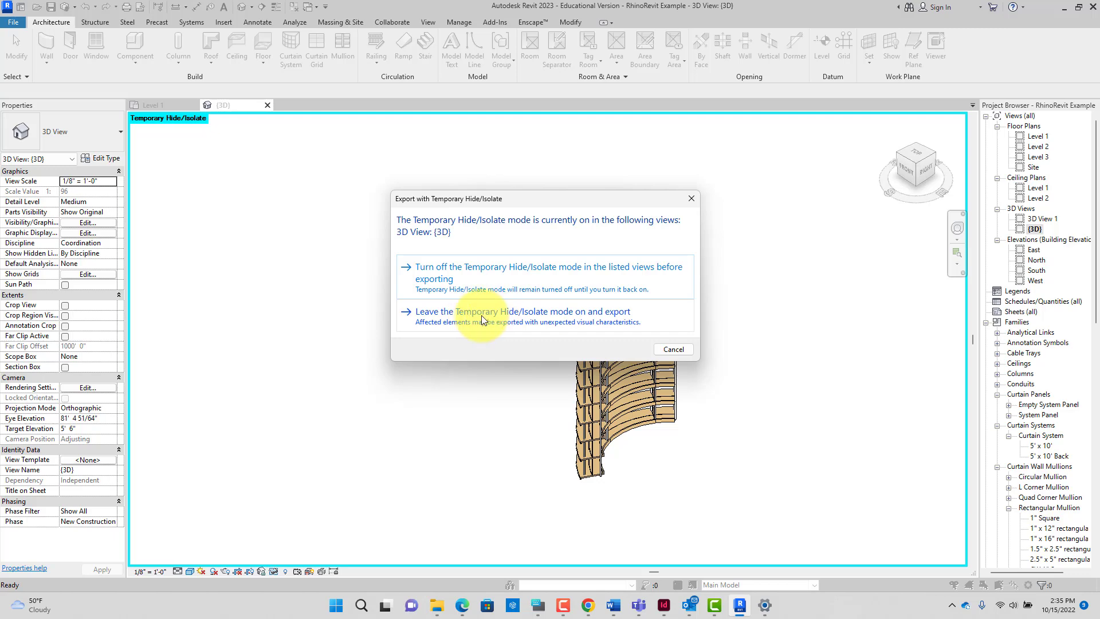
{"action": "left_click", "coordinate": [618, 317]}
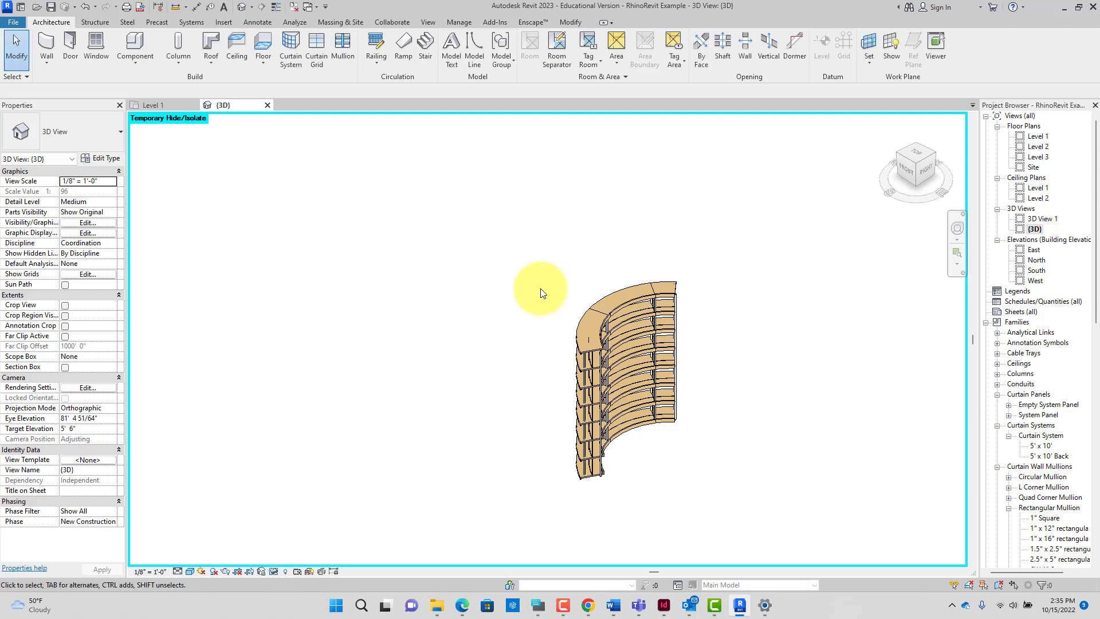
{"action": "left_click_drag", "start_coordinate": [535, 265], "coordinate": [726, 494]}
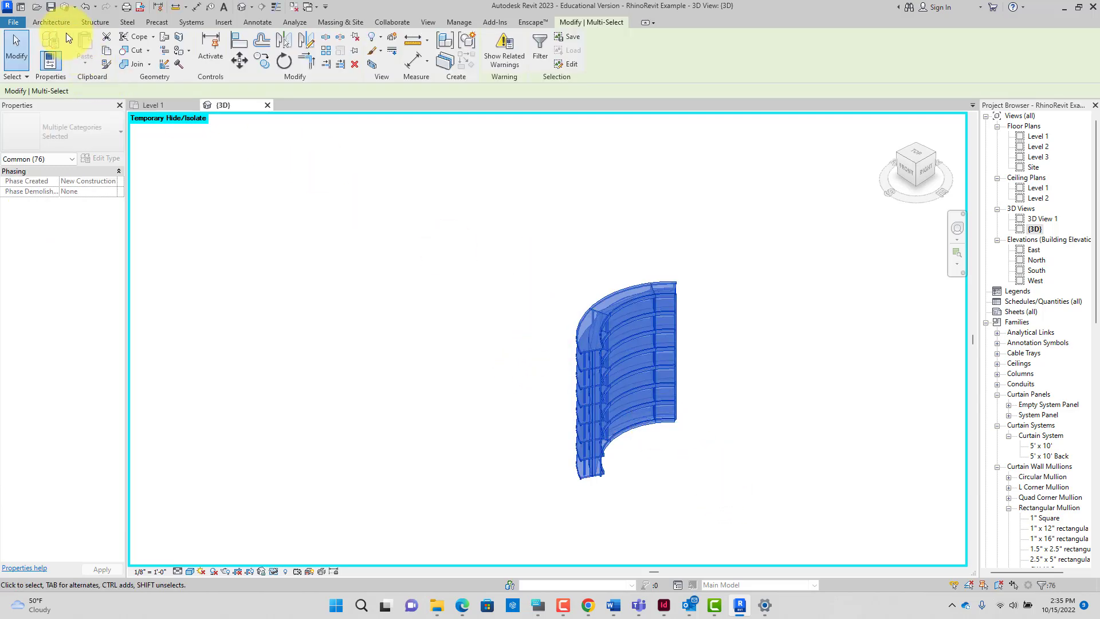
Step: Export the isolated shelving again at Coarse resolution, overwriting CurvedShelvingCoarse.obj in Assets
{"action": "left_click", "coordinate": [20, 24]}
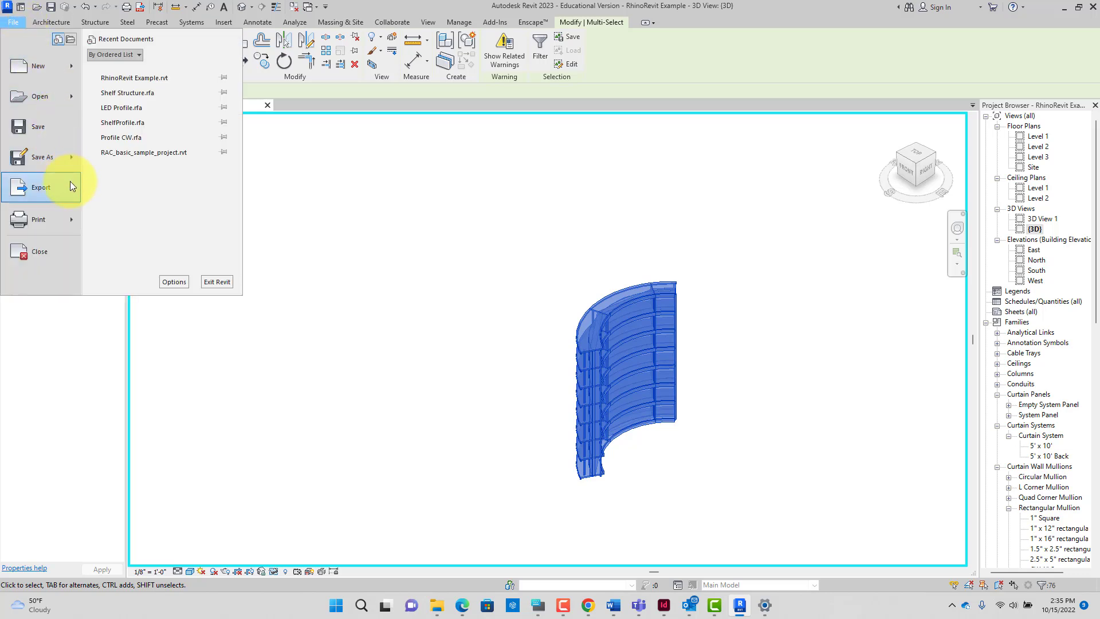
{"action": "mouse_move", "coordinate": [175, 74]}
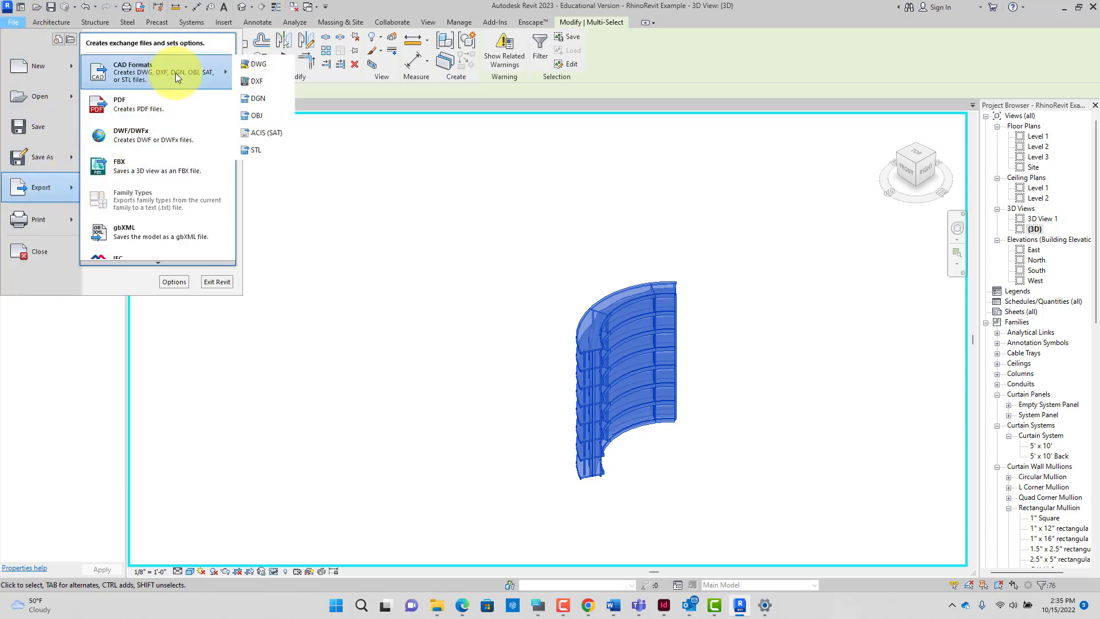
{"action": "left_click", "coordinate": [257, 113]}
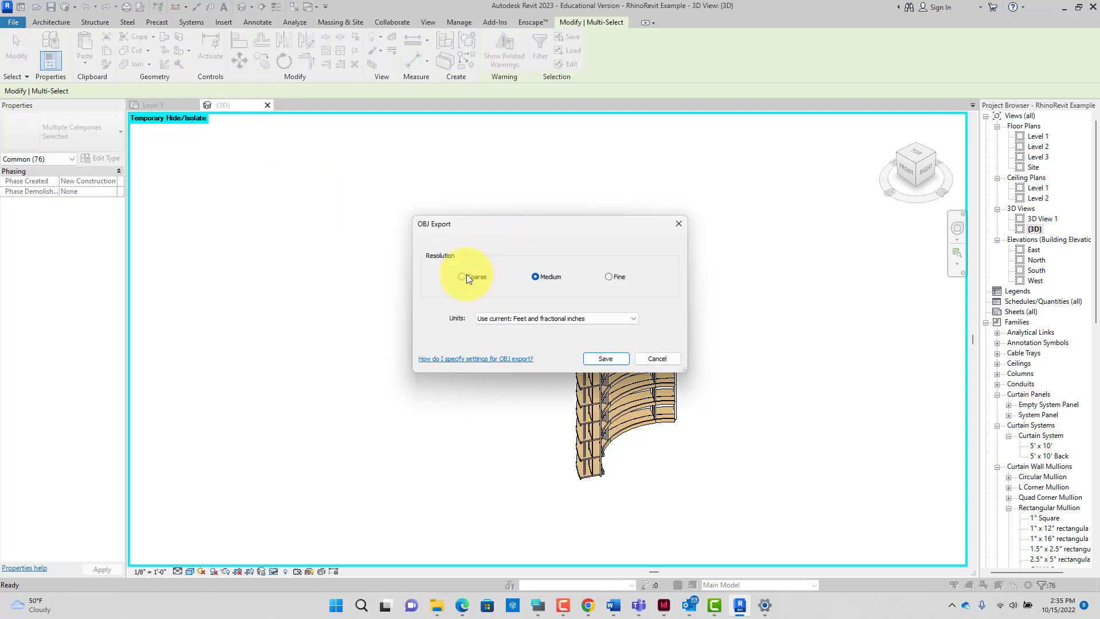
{"action": "left_click", "coordinate": [462, 277]}
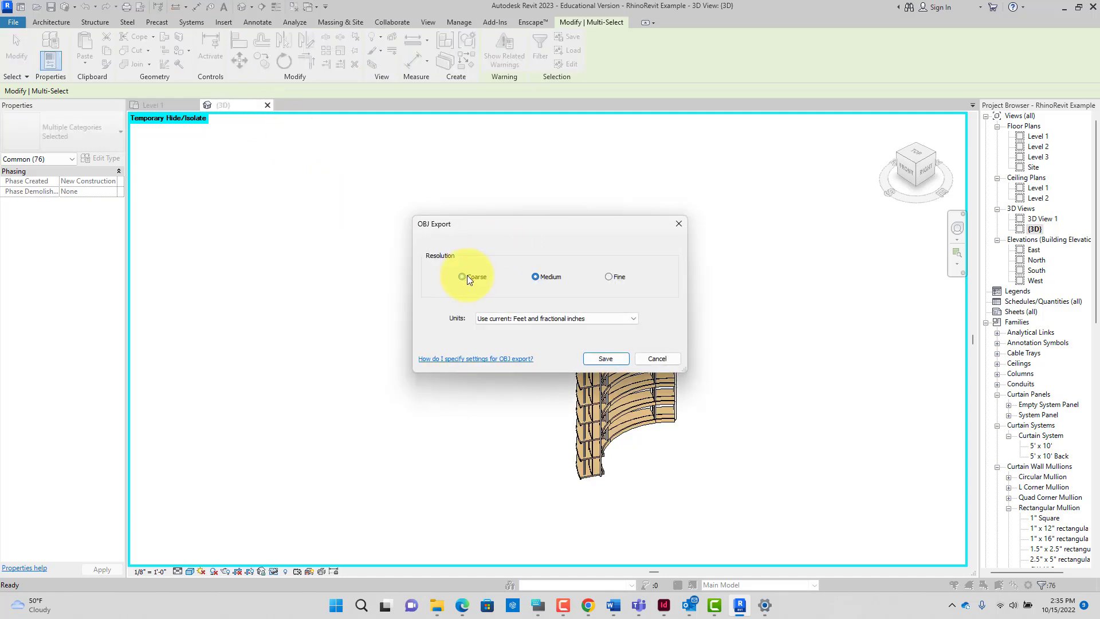
{"action": "left_click", "coordinate": [606, 359]}
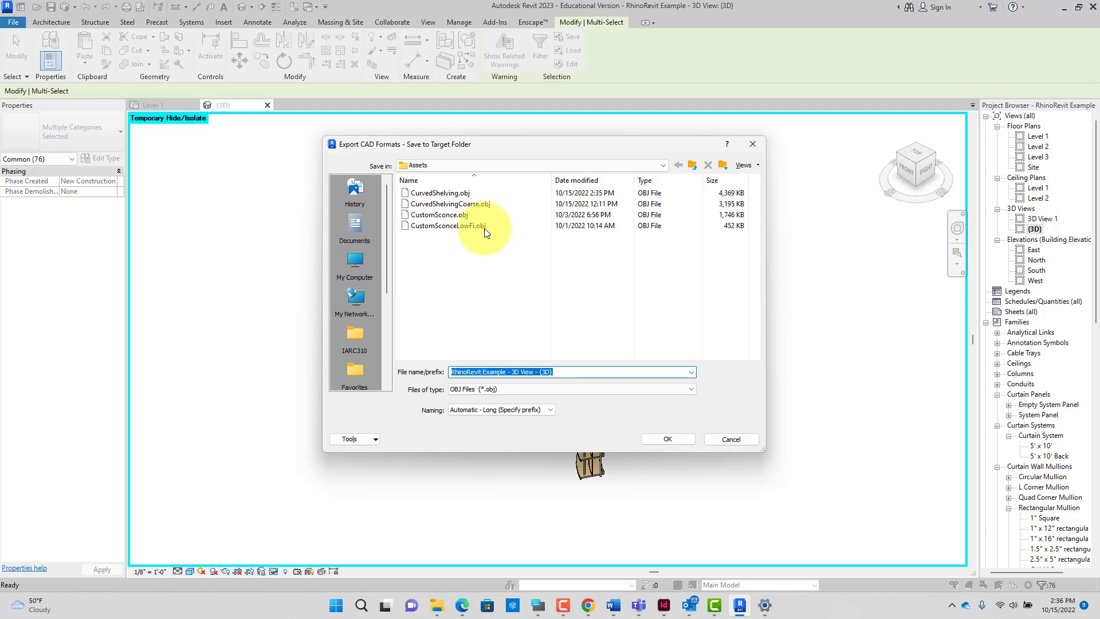
{"action": "left_click", "coordinate": [477, 205]}
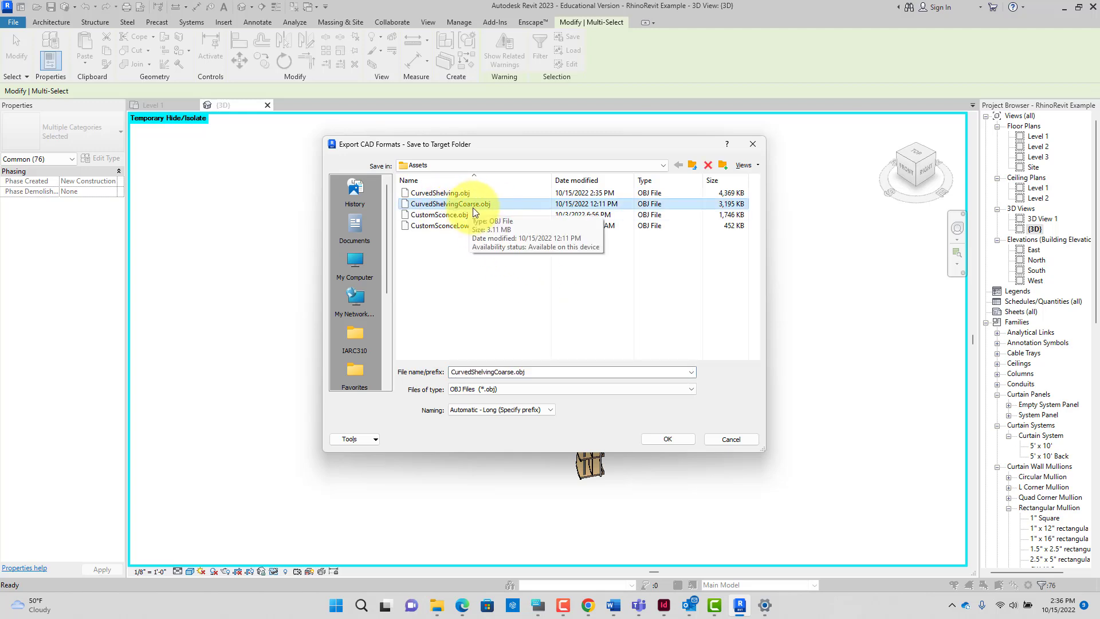
{"action": "left_click", "coordinate": [646, 439]}
{"action": "left_click", "coordinate": [581, 336]}
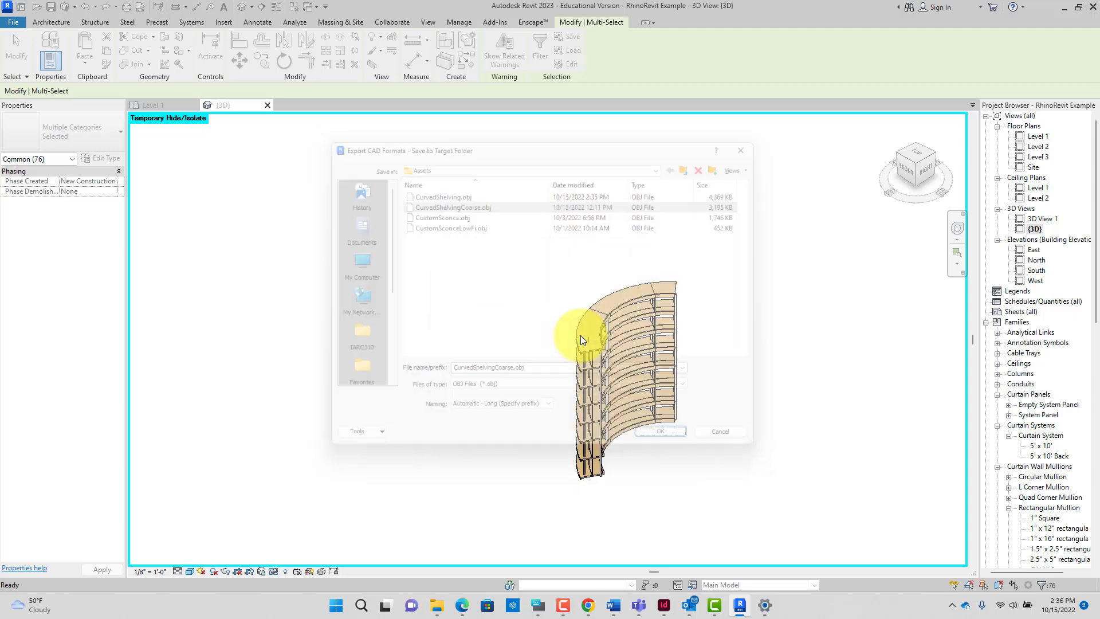
{"action": "left_click", "coordinate": [561, 322]}
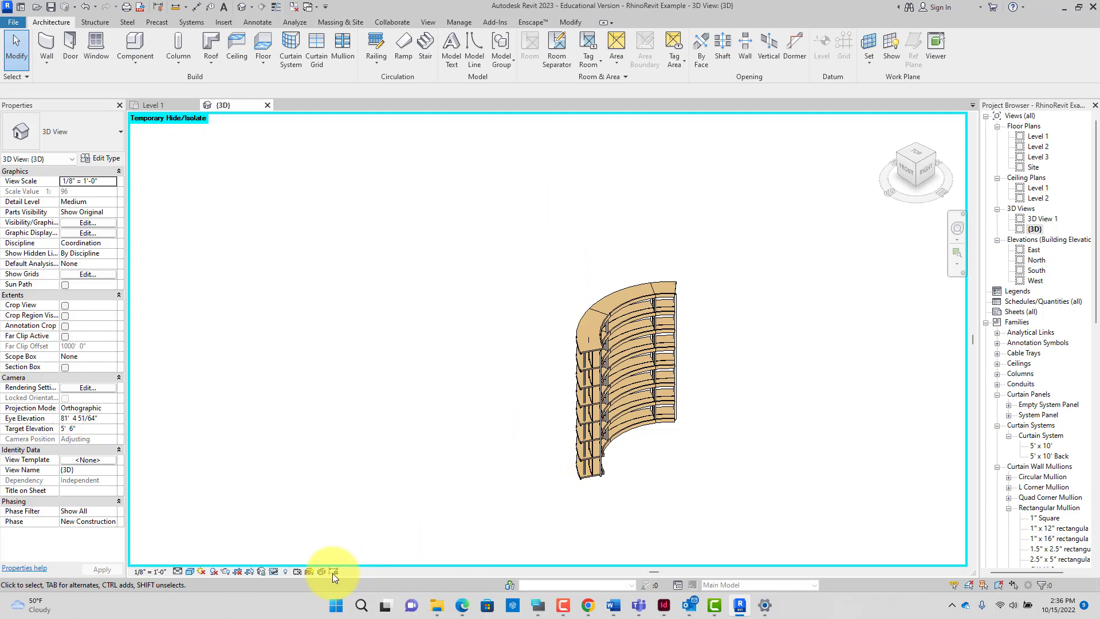
Step: Turn off Reveal Hidden Elements and Reset Temporary Hide/Isolate to show the full model, then show the Enscape tools
{"action": "left_click", "coordinate": [286, 572]}
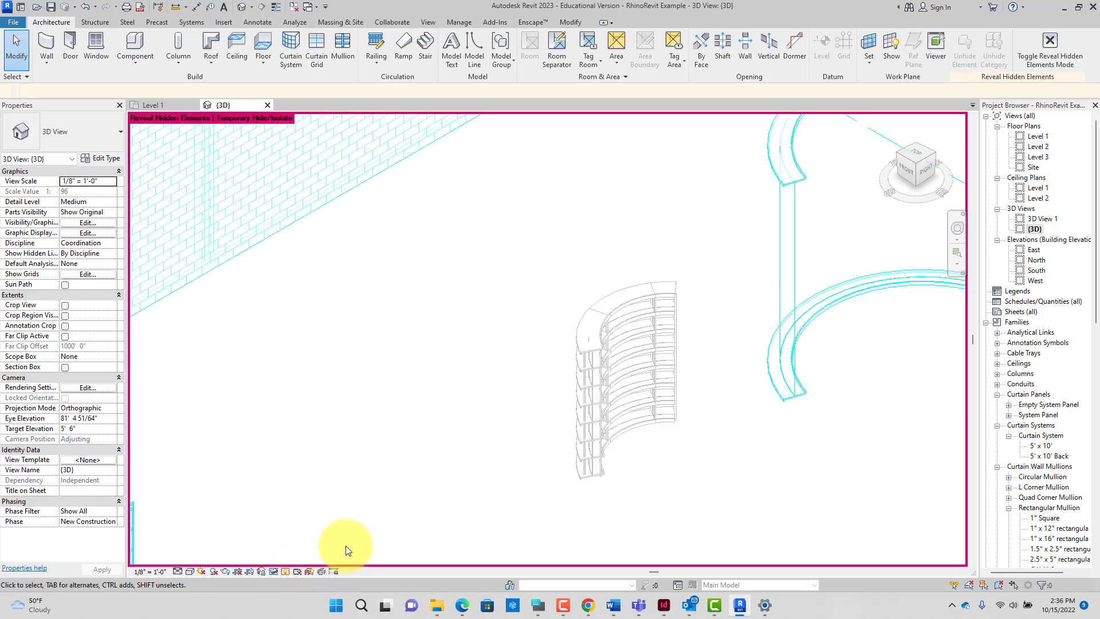
{"action": "left_click", "coordinate": [286, 572]}
{"action": "left_click", "coordinate": [296, 570]}
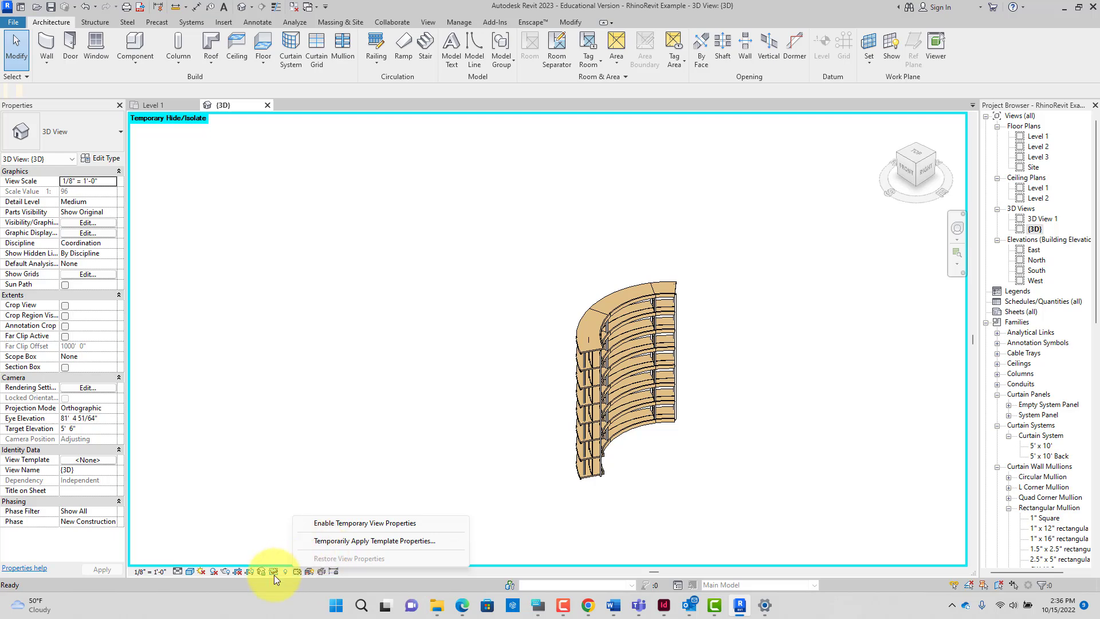
{"action": "left_click", "coordinate": [274, 572]}
{"action": "left_click", "coordinate": [273, 573]}
{"action": "left_click", "coordinate": [297, 559]}
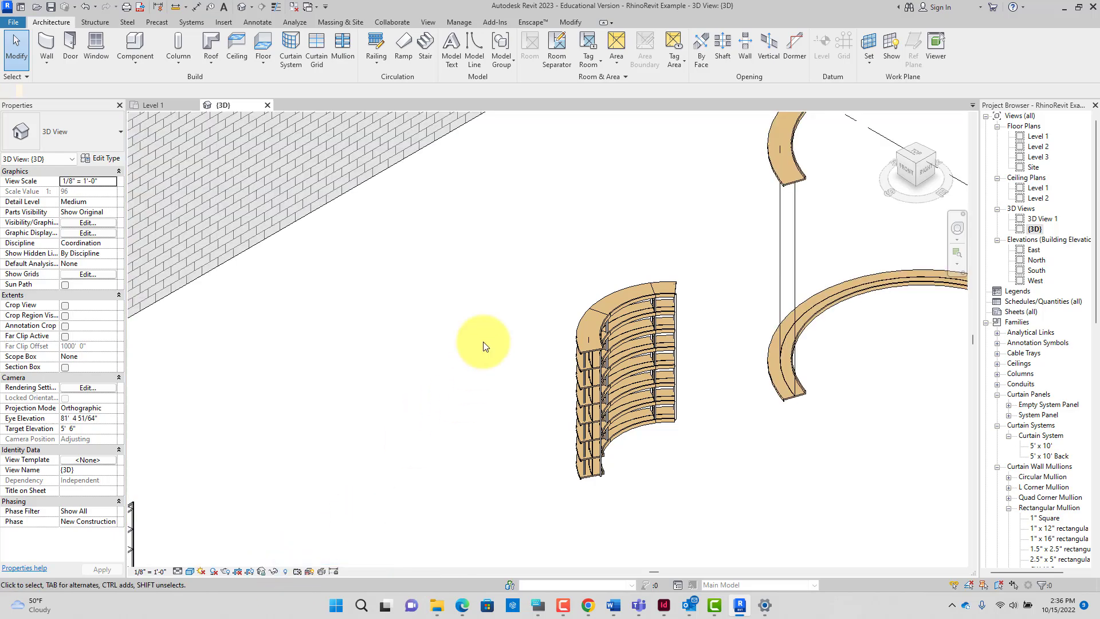
{"action": "left_click", "coordinate": [537, 19]}
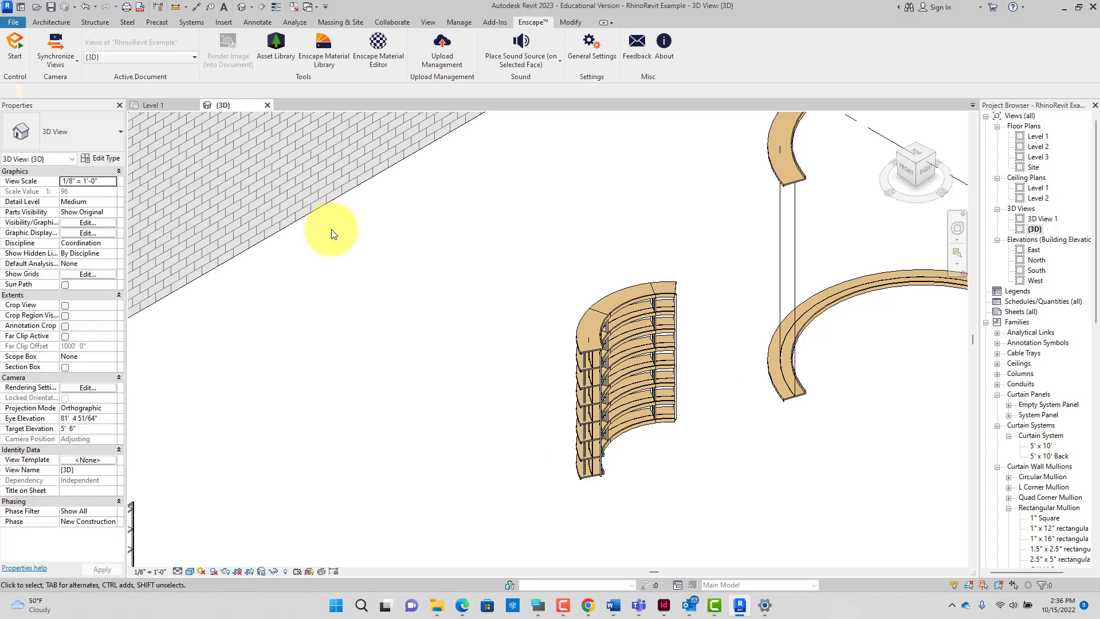
Step: Open the Enscape Asset Library, browse the built-in Enscape assets, then view the empty Custom Assets tab
{"action": "left_click", "coordinate": [279, 60]}
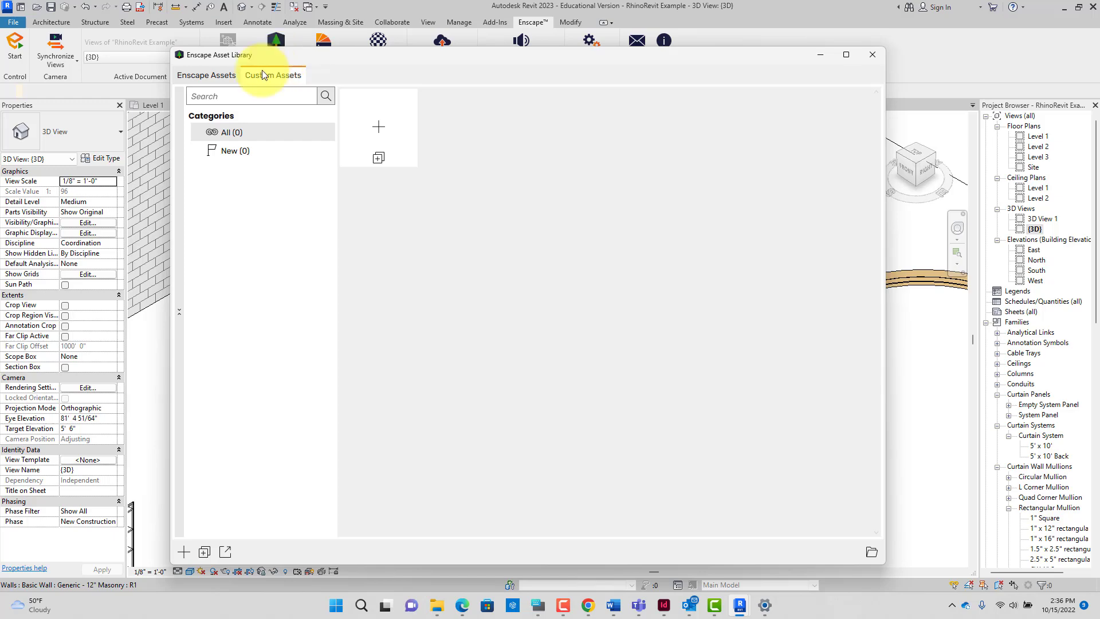
{"action": "left_click", "coordinate": [234, 78]}
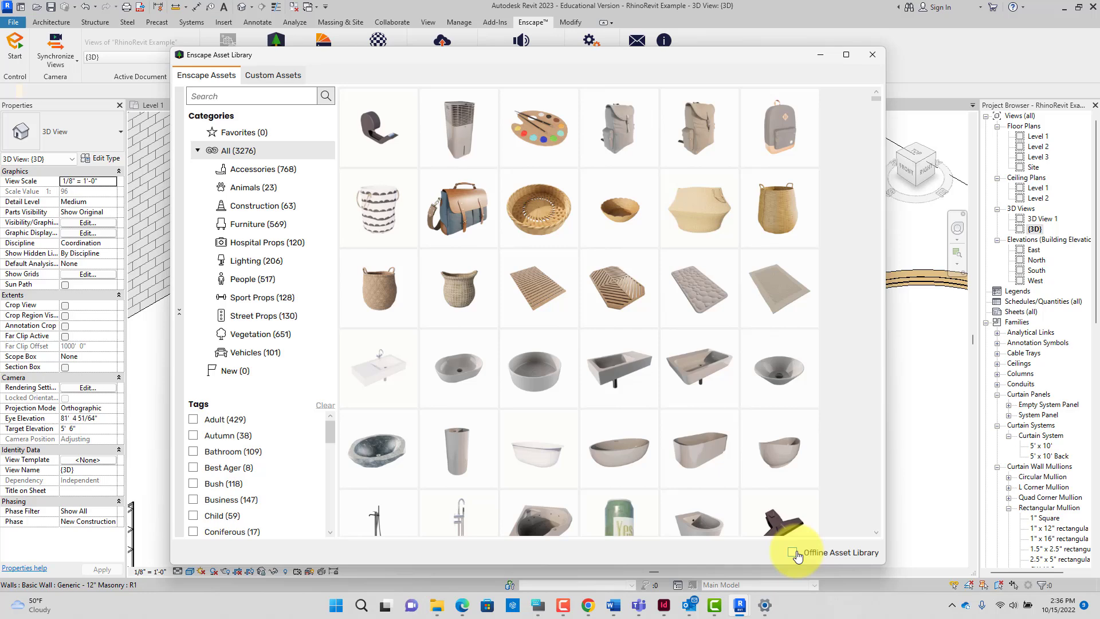
{"action": "scroll", "coordinate": [738, 469], "scroll_direction": "down", "scroll_amount": 10}
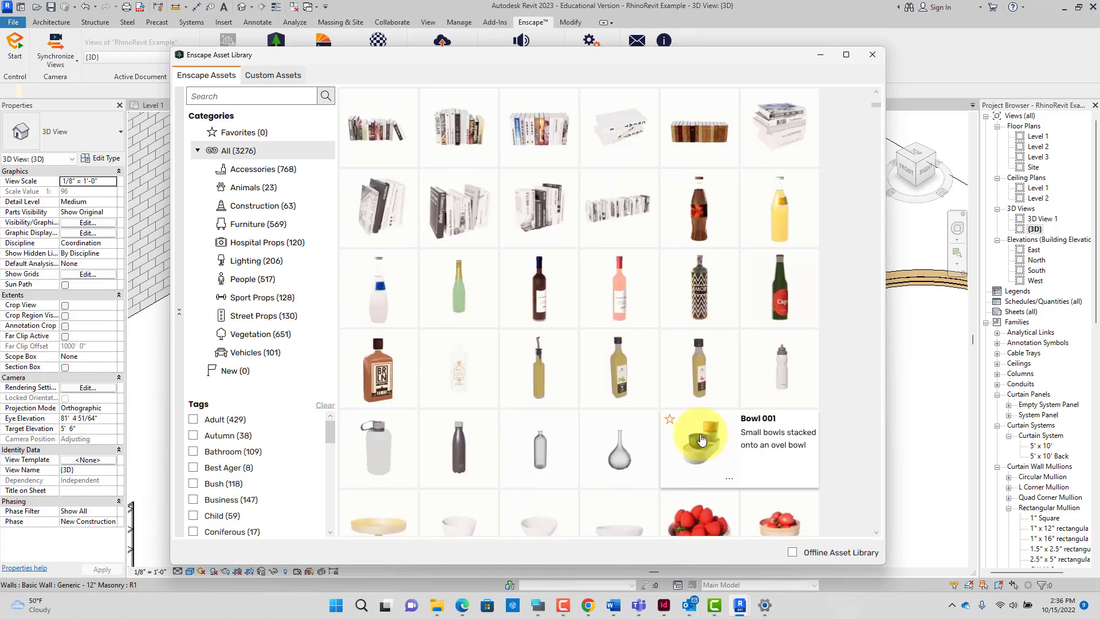
{"action": "scroll", "coordinate": [644, 393], "scroll_direction": "up", "scroll_amount": 5}
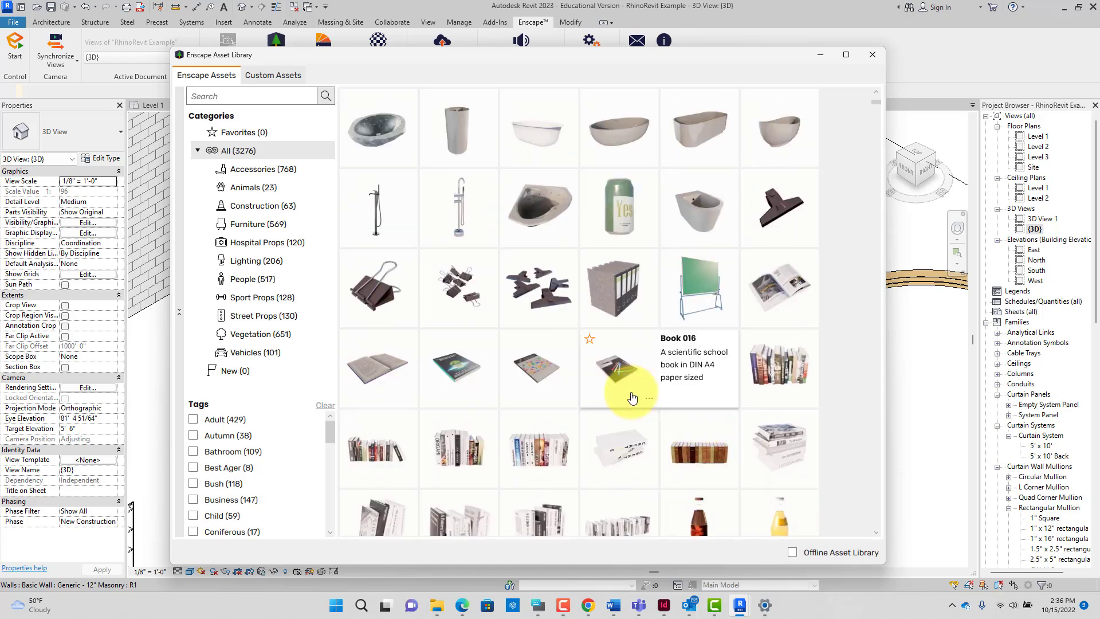
{"action": "scroll", "coordinate": [632, 397], "scroll_direction": "down", "scroll_amount": 10}
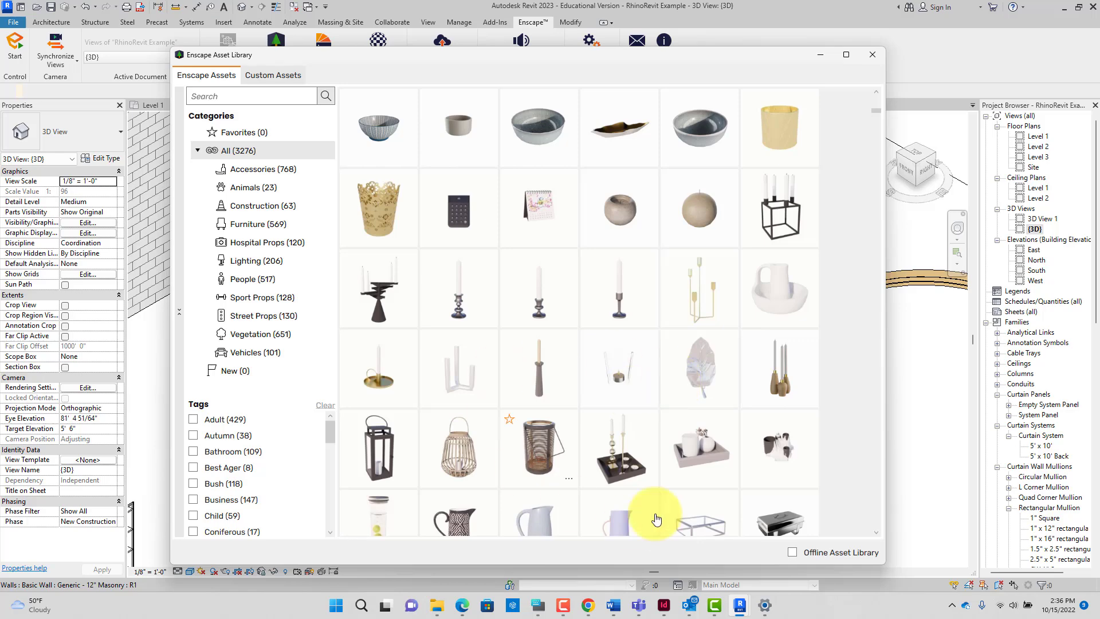
{"action": "scroll", "coordinate": [560, 437], "scroll_direction": "up", "scroll_amount": 3}
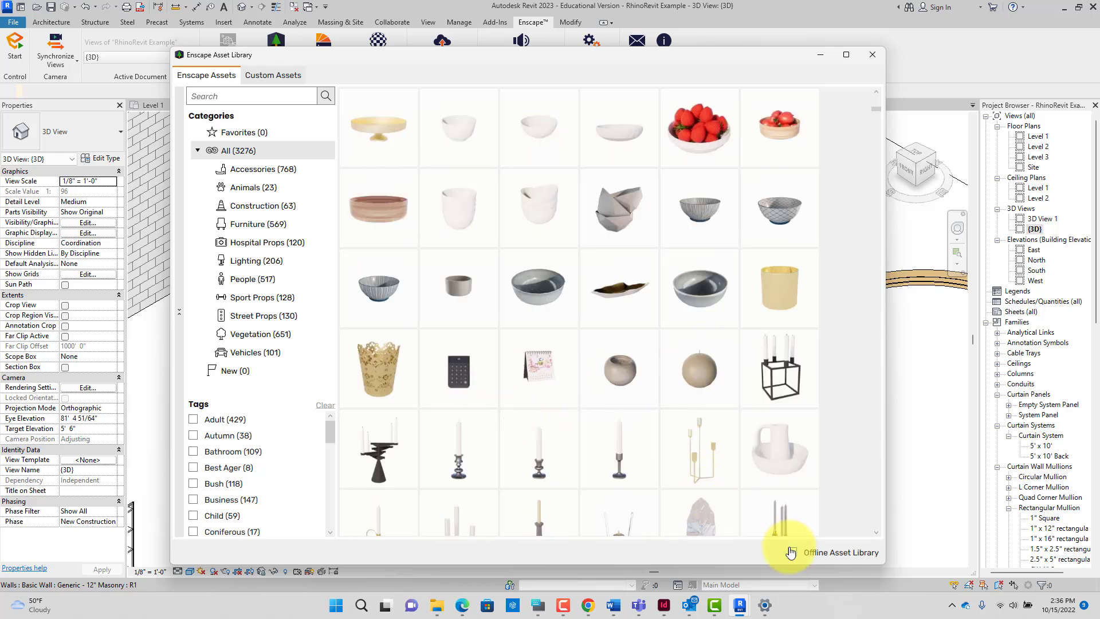
{"action": "scroll", "coordinate": [830, 477], "scroll_direction": "up", "scroll_amount": 10}
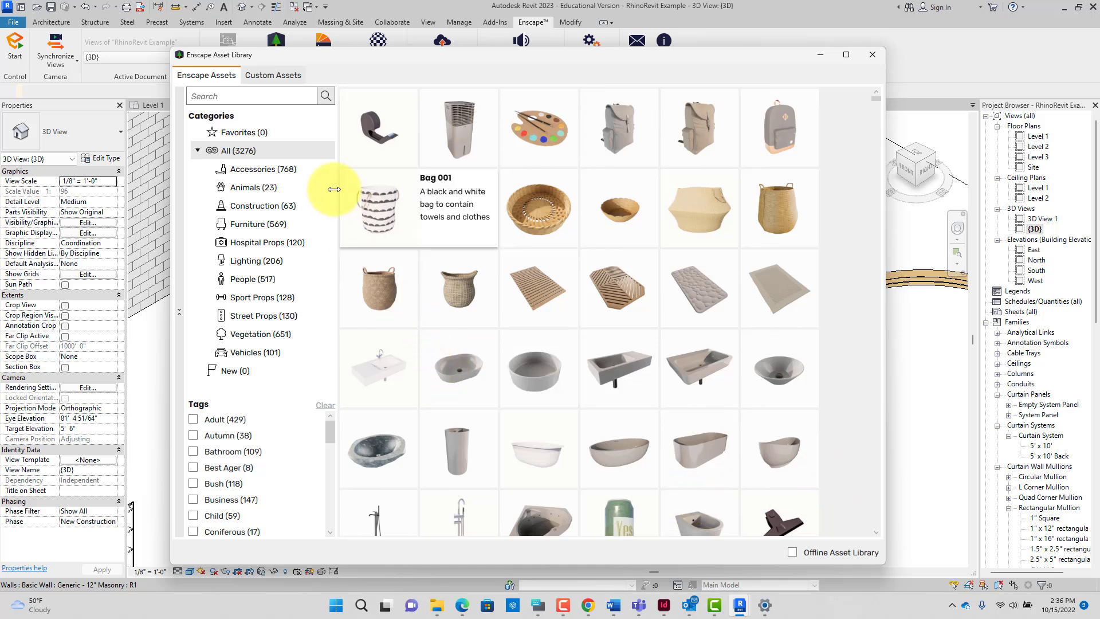
{"action": "left_click", "coordinate": [280, 78]}
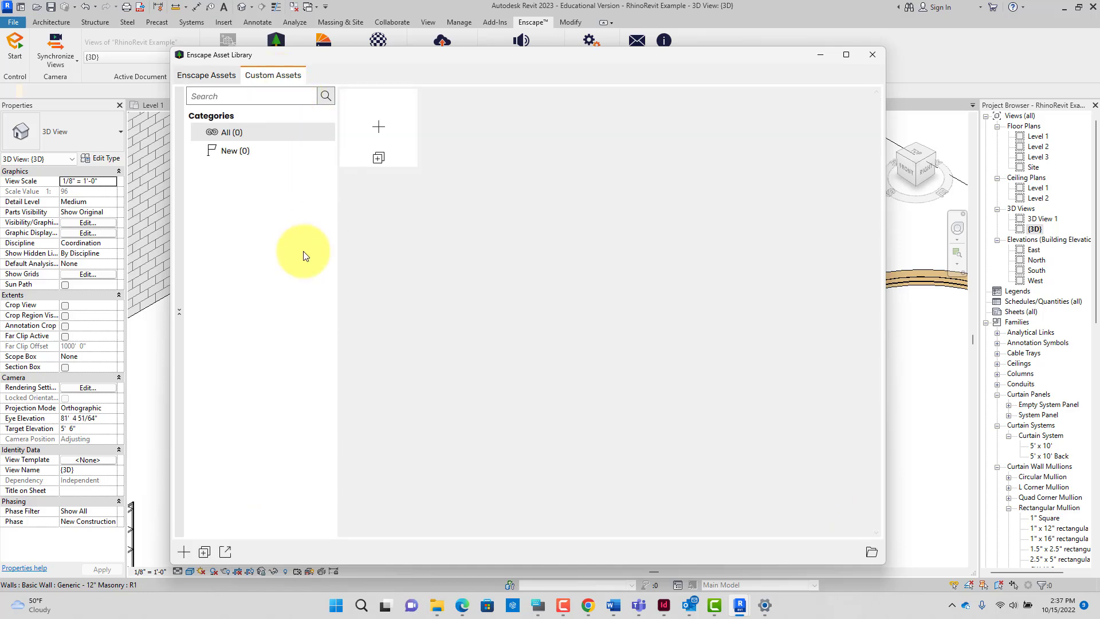
Step: Add a new custom asset, bring up the Custom Asset Editor, and edit the CurvedShelving asset
{"action": "left_click", "coordinate": [381, 132]}
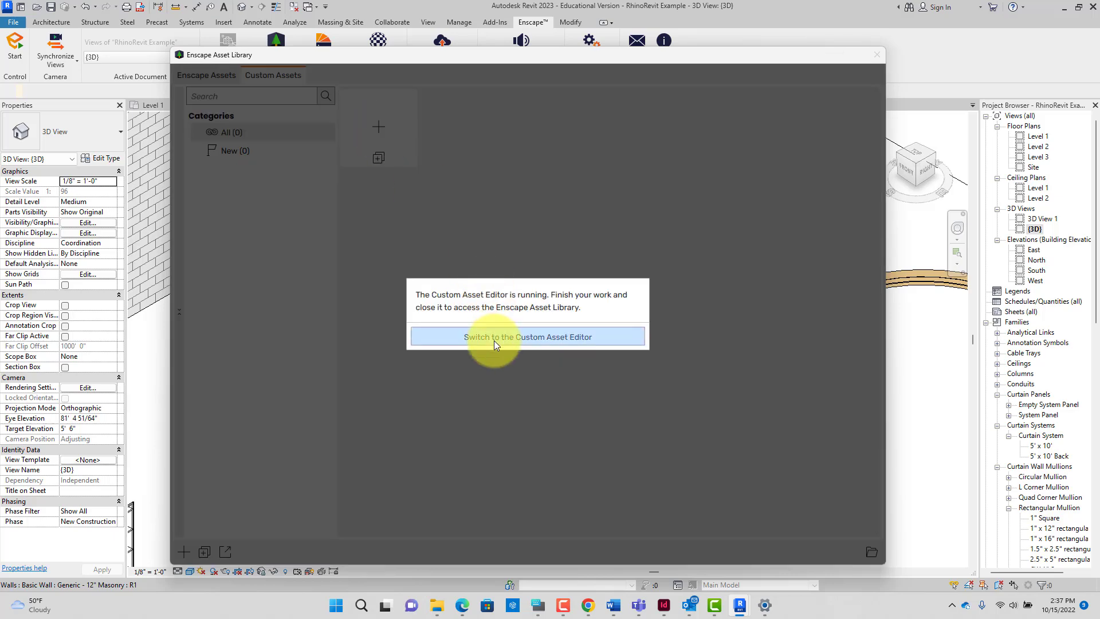
{"action": "left_click", "coordinate": [494, 340]}
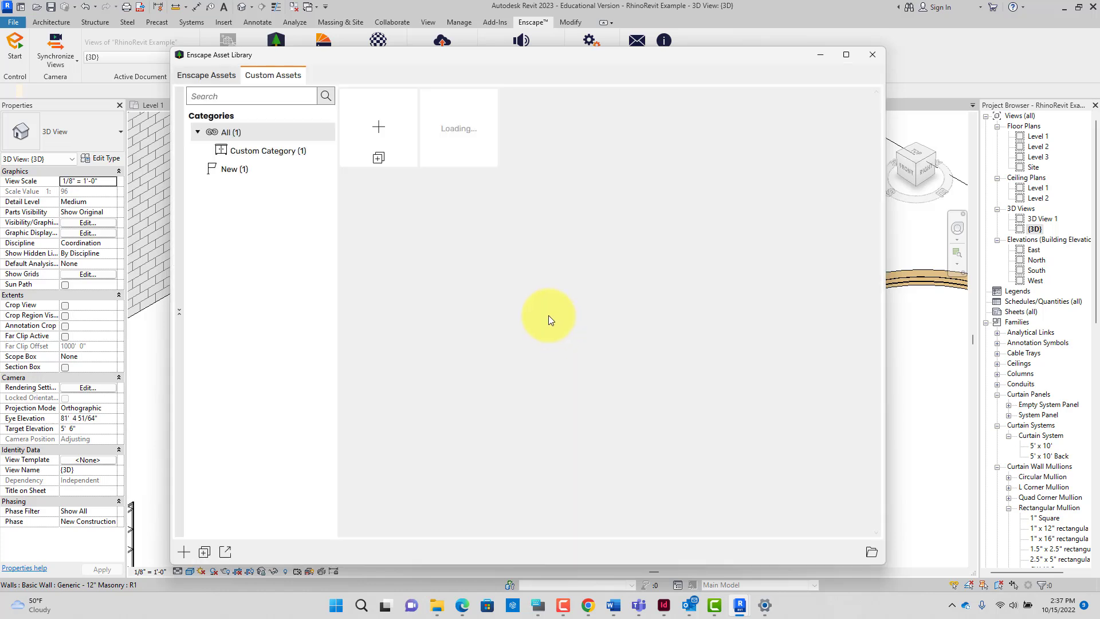
{"action": "mouse_move", "coordinate": [467, 143]}
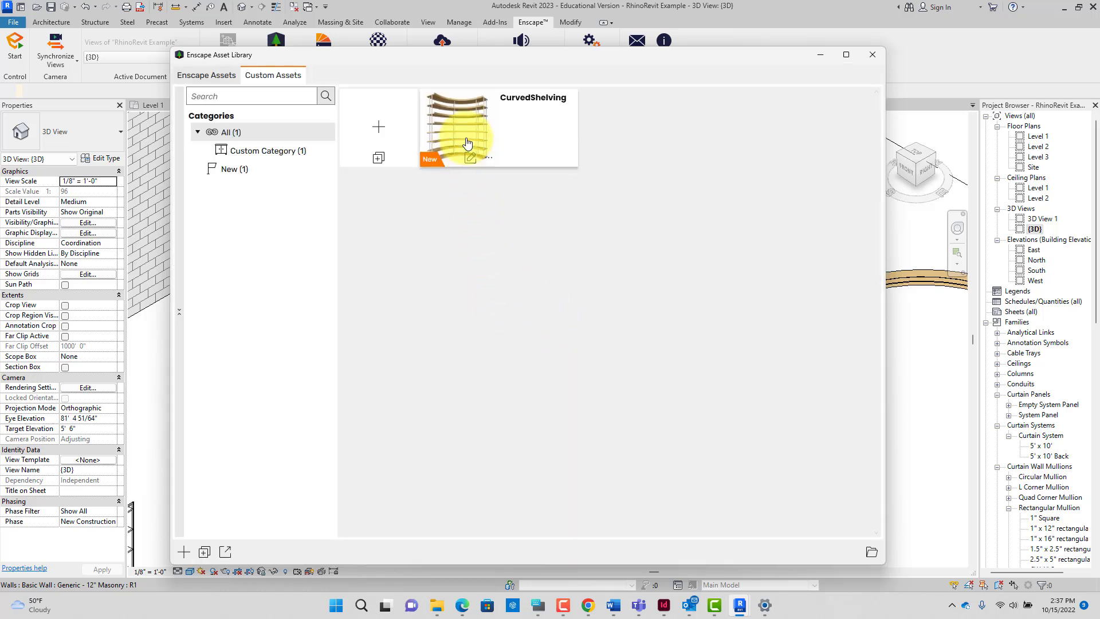
{"action": "left_click", "coordinate": [474, 163]}
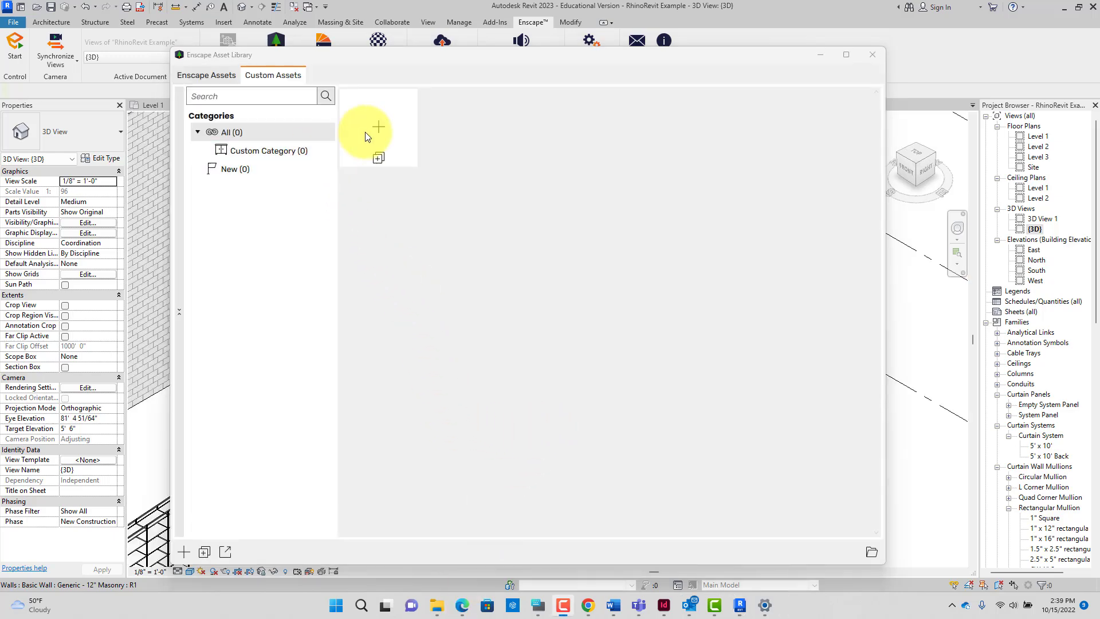
Step: Open the Source Path folder picker and cancel it without choosing a folder
{"action": "left_click", "coordinate": [871, 553]}
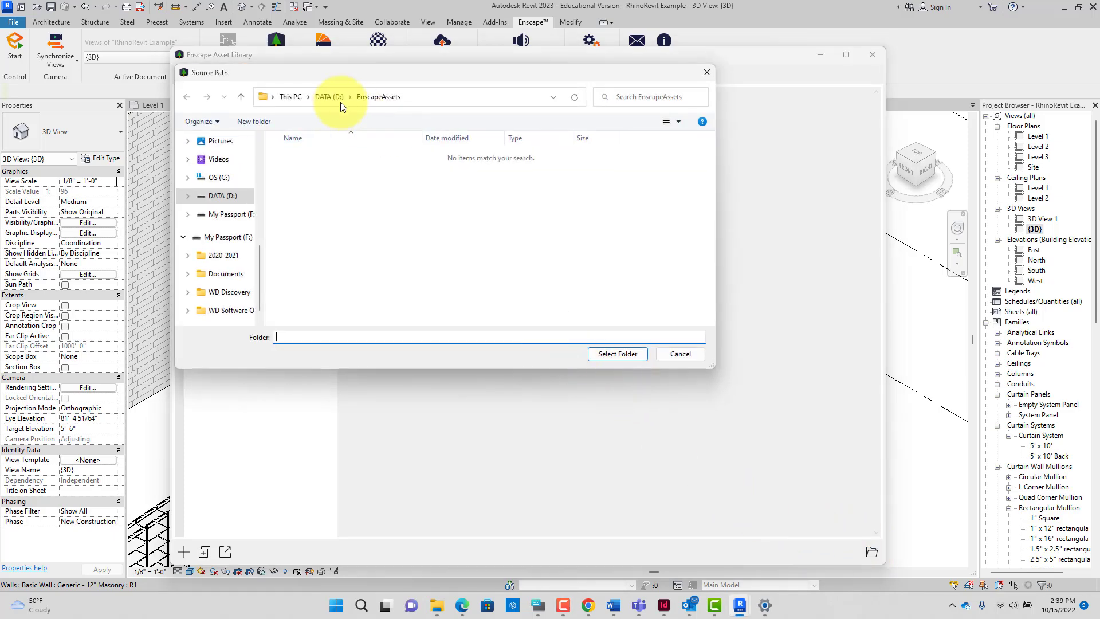
{"action": "left_click_drag", "start_coordinate": [362, 73], "coordinate": [650, 169]}
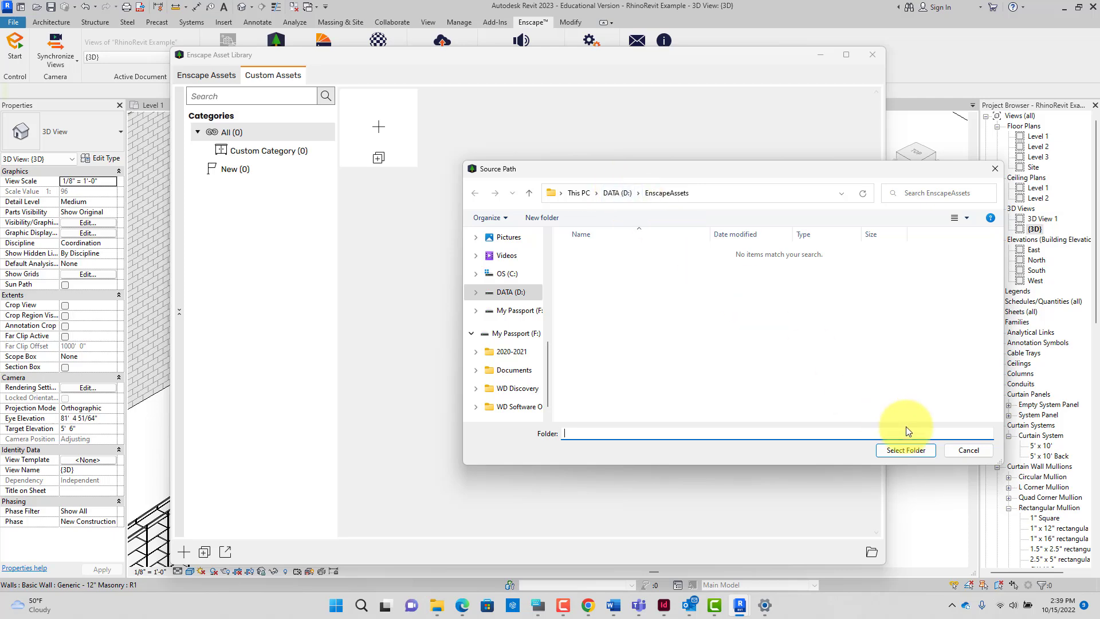
{"action": "left_click", "coordinate": [967, 451]}
Step: Close the Asset Library and briefly check Enscape General Settings
{"action": "left_click", "coordinate": [223, 75]}
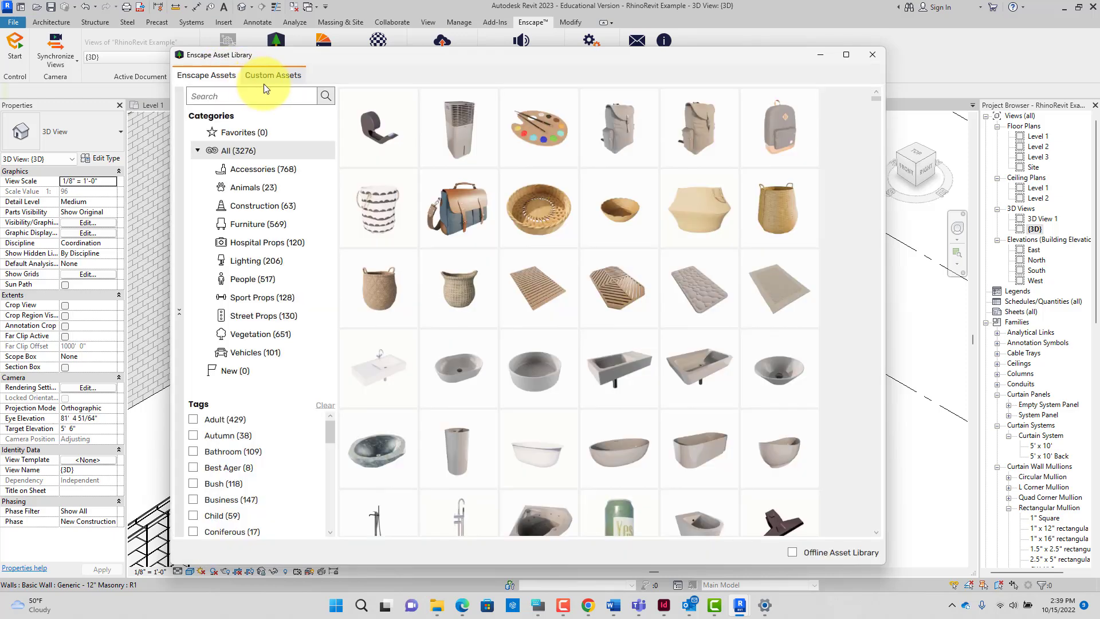
{"action": "left_click", "coordinate": [871, 55]}
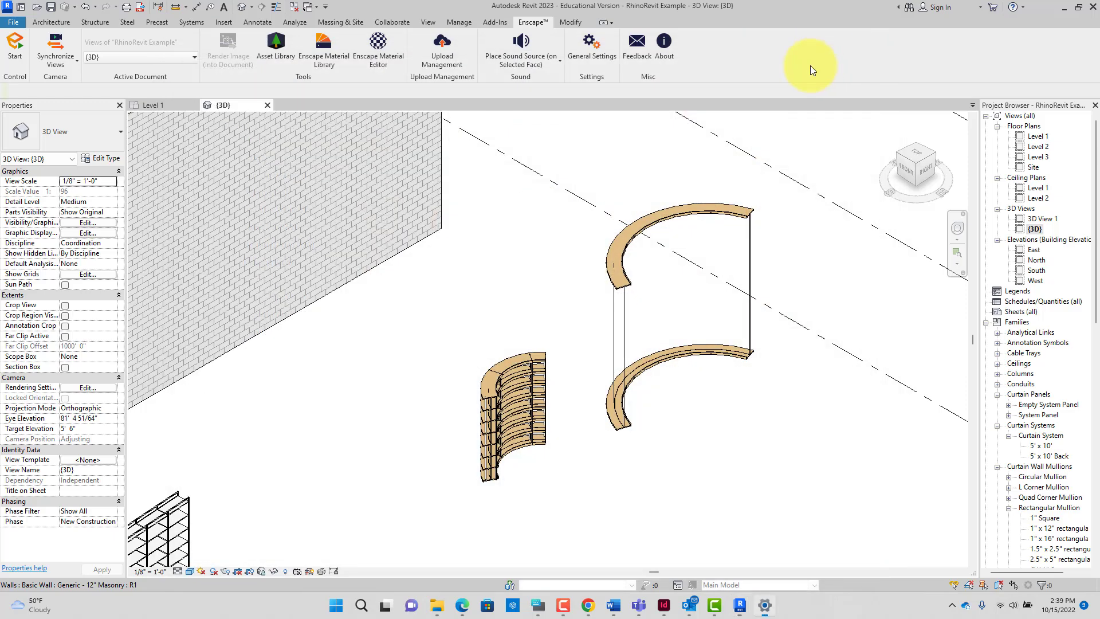
{"action": "left_click", "coordinate": [580, 39]}
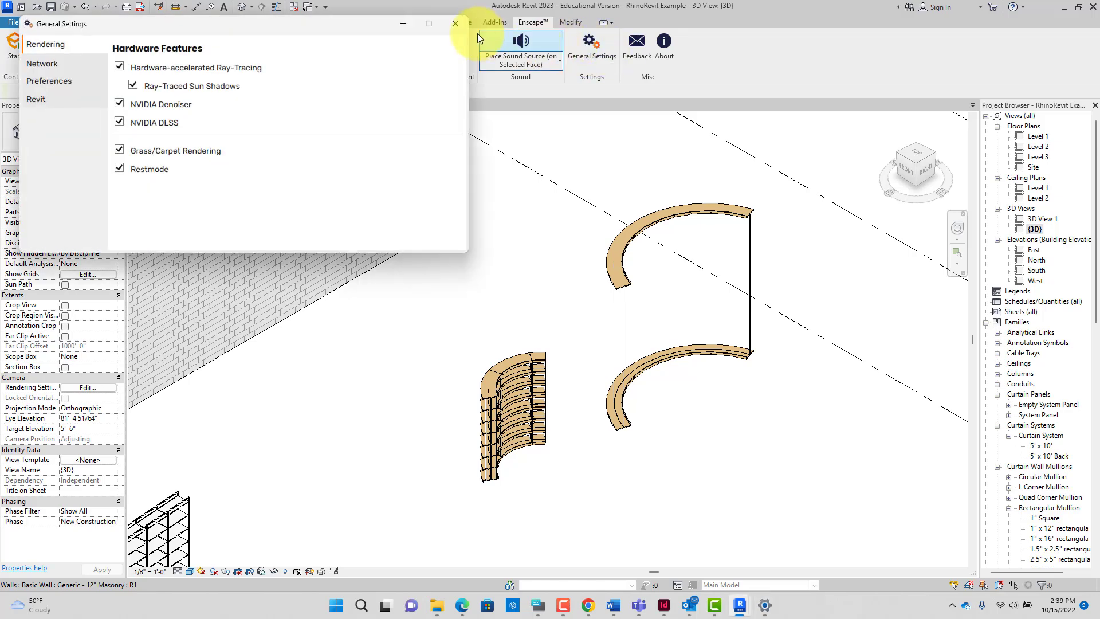
{"action": "left_click", "coordinate": [455, 24]}
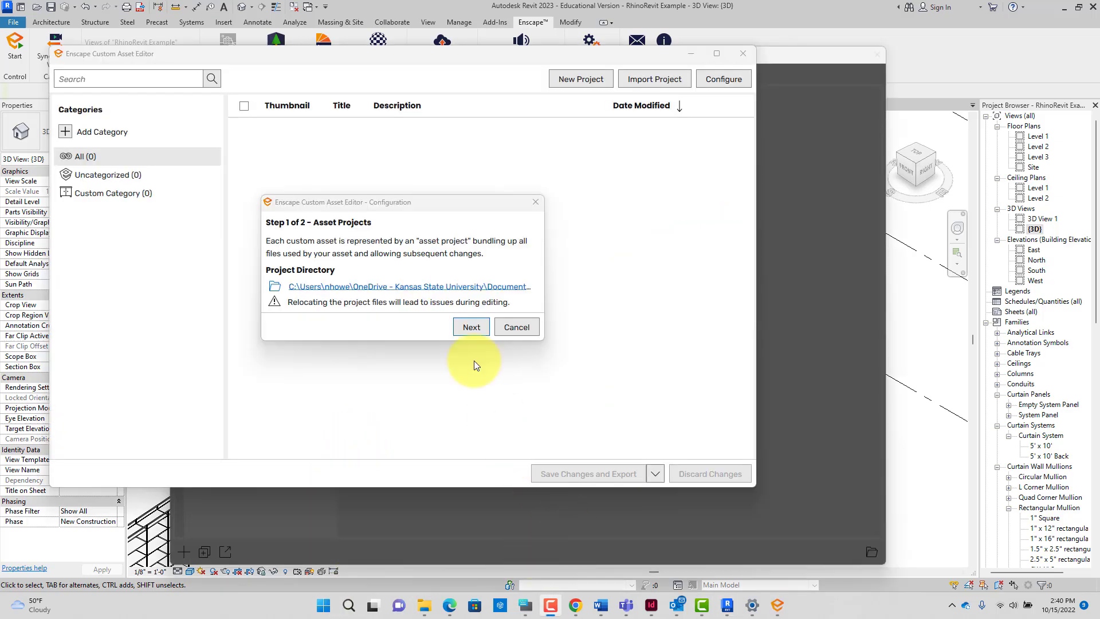
Step: Set the Assets folder as project directory and save the configuration with output D:\EnscapeAssets
{"action": "left_click", "coordinate": [318, 286]}
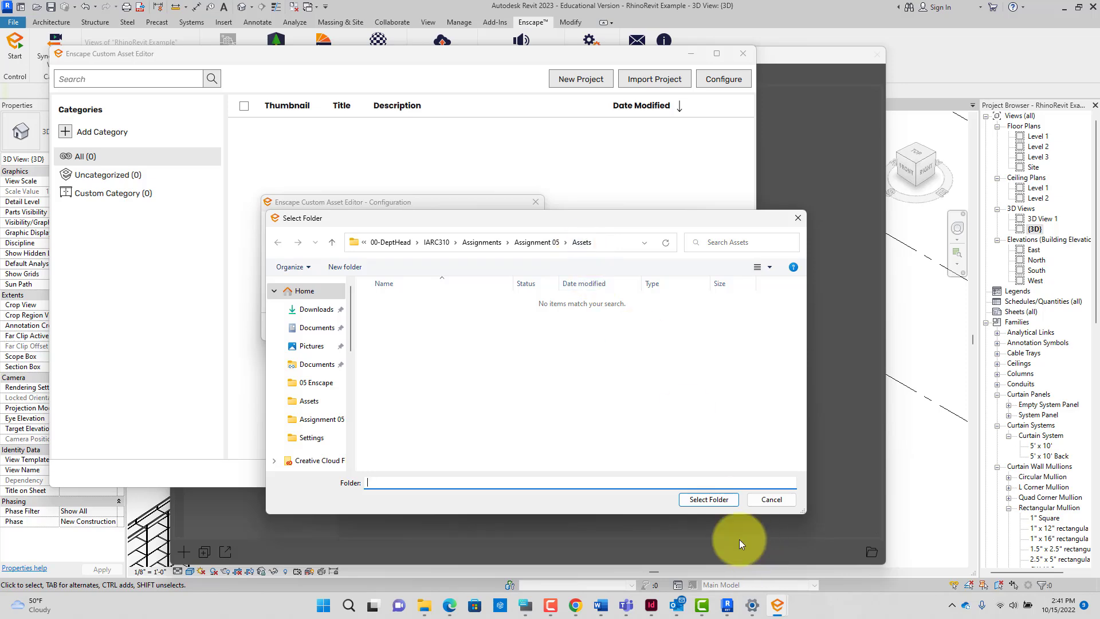
{"action": "left_click", "coordinate": [711, 499]}
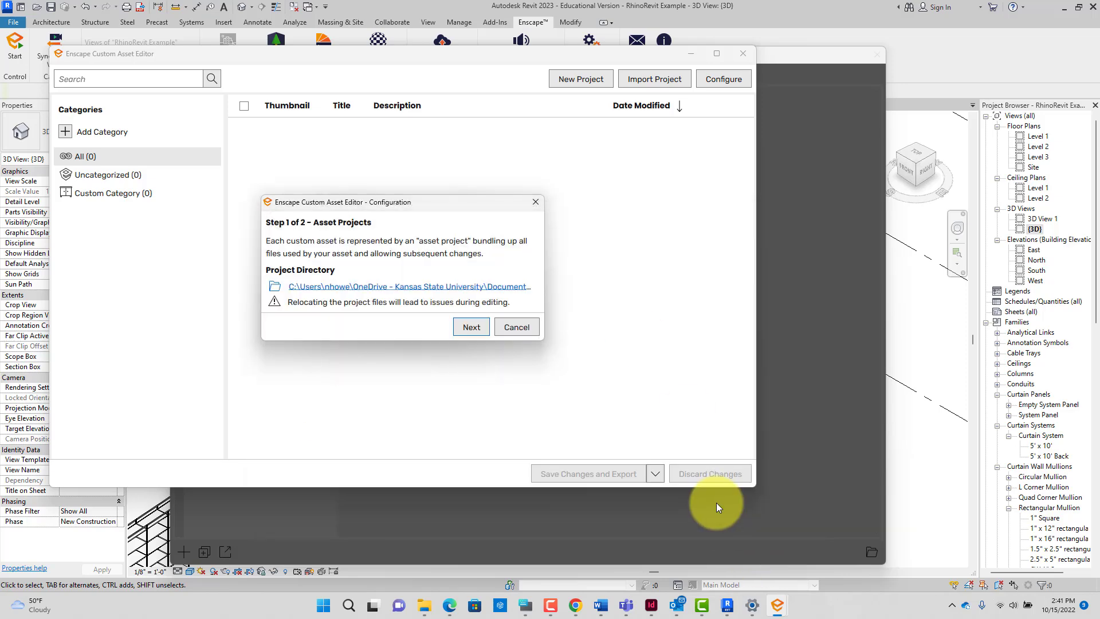
{"action": "left_click", "coordinate": [477, 327]}
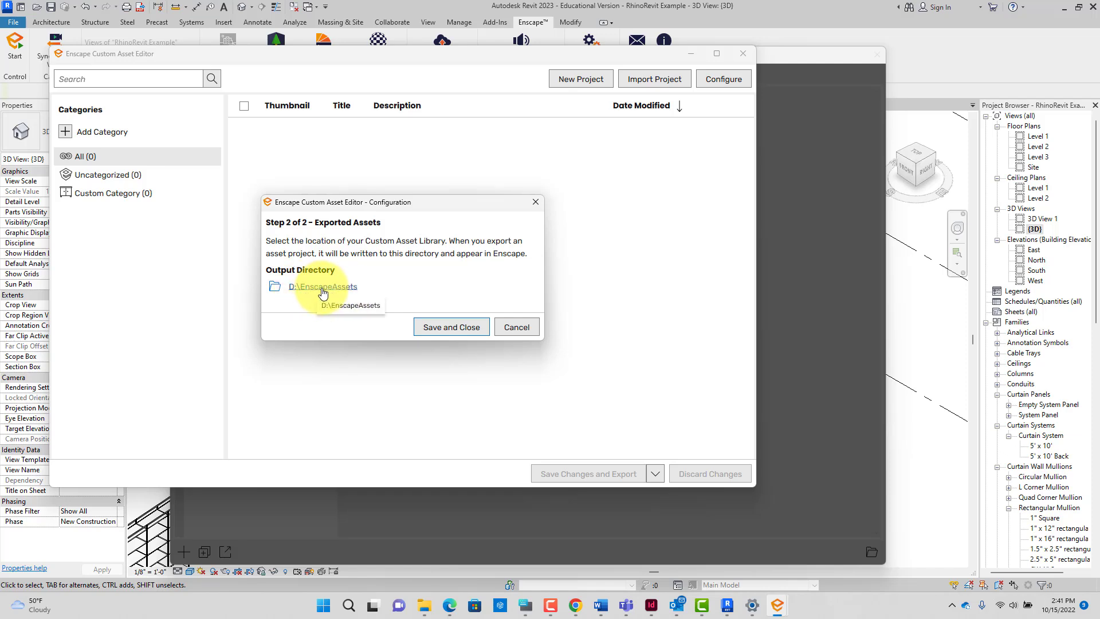
{"action": "left_click", "coordinate": [442, 327]}
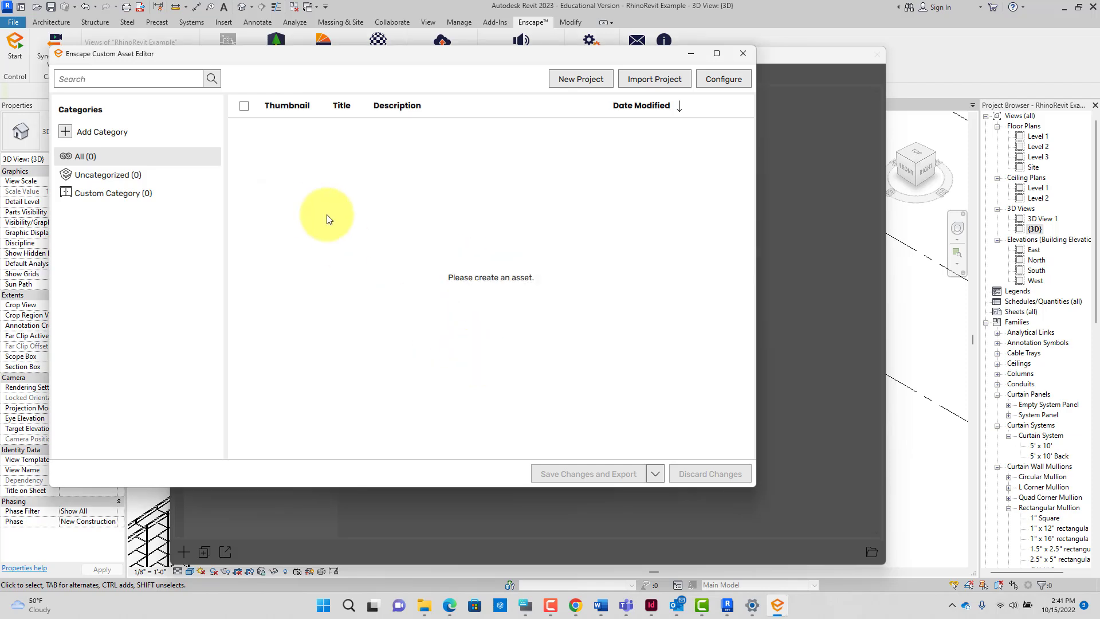
Step: Create a new custom asset and import CurvedShelving.obj as its geometry
{"action": "left_click", "coordinate": [747, 55]}
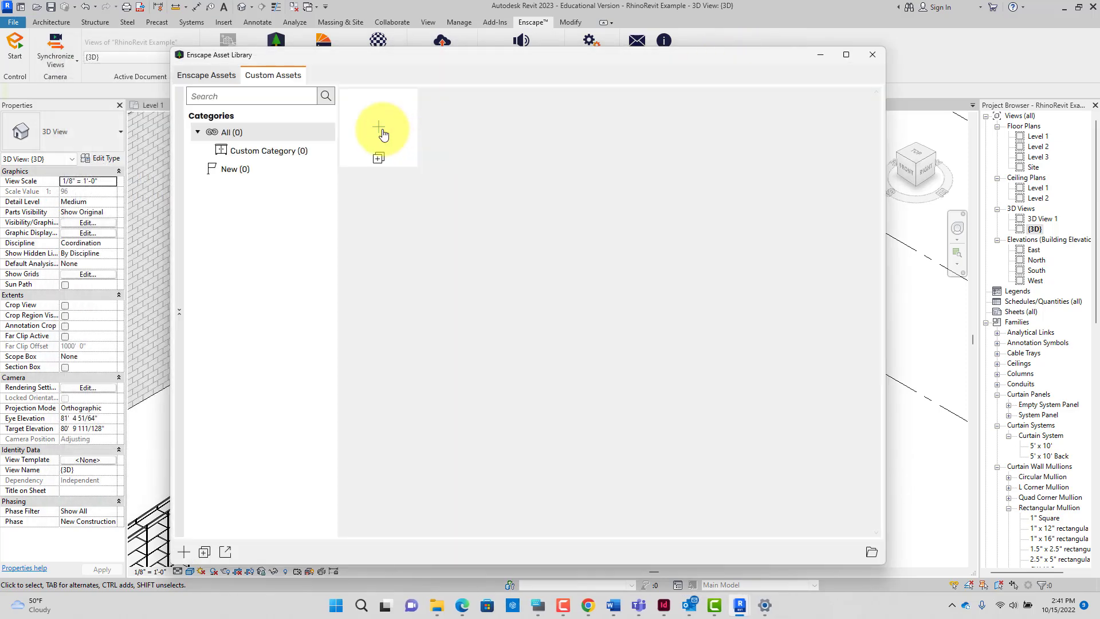
{"action": "left_click", "coordinate": [383, 134]}
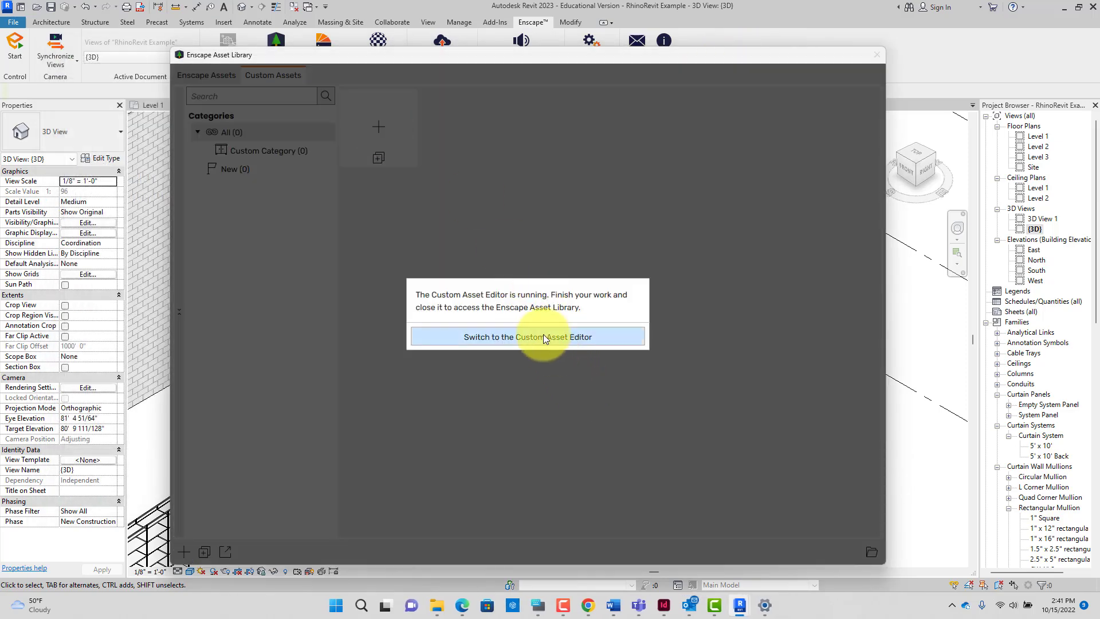
{"action": "left_click", "coordinate": [527, 335]}
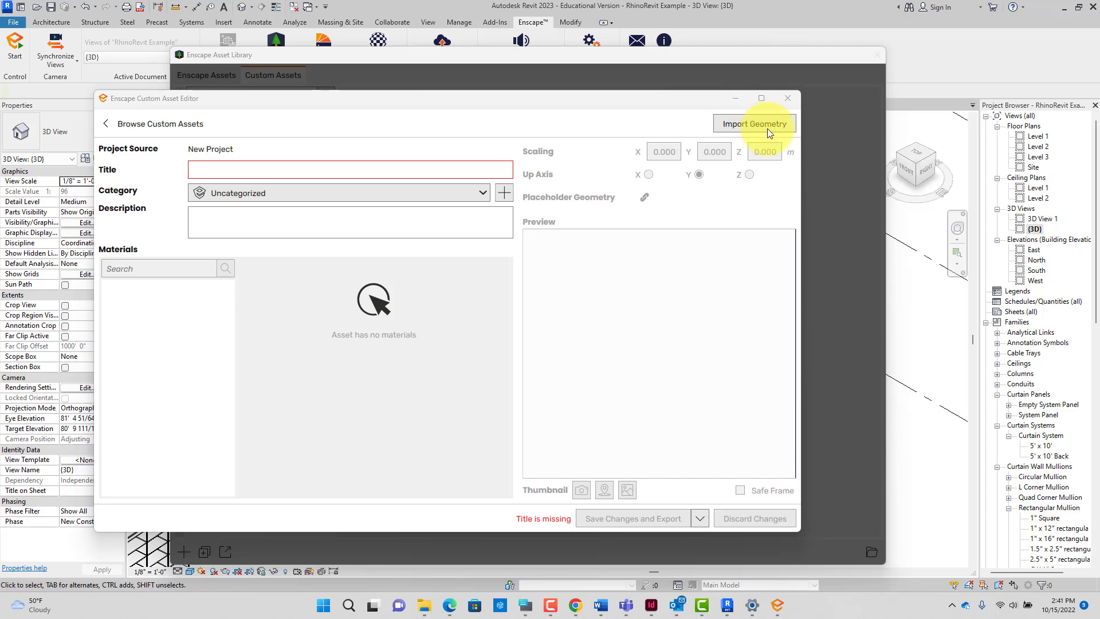
{"action": "left_click", "coordinate": [739, 126]}
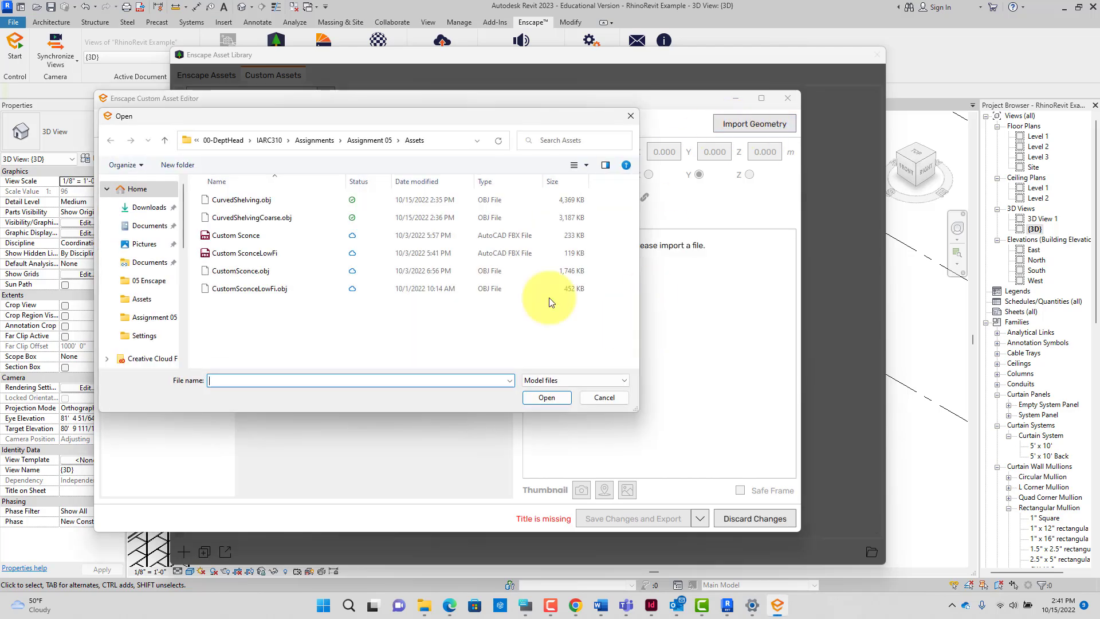
{"action": "left_click", "coordinate": [256, 200]}
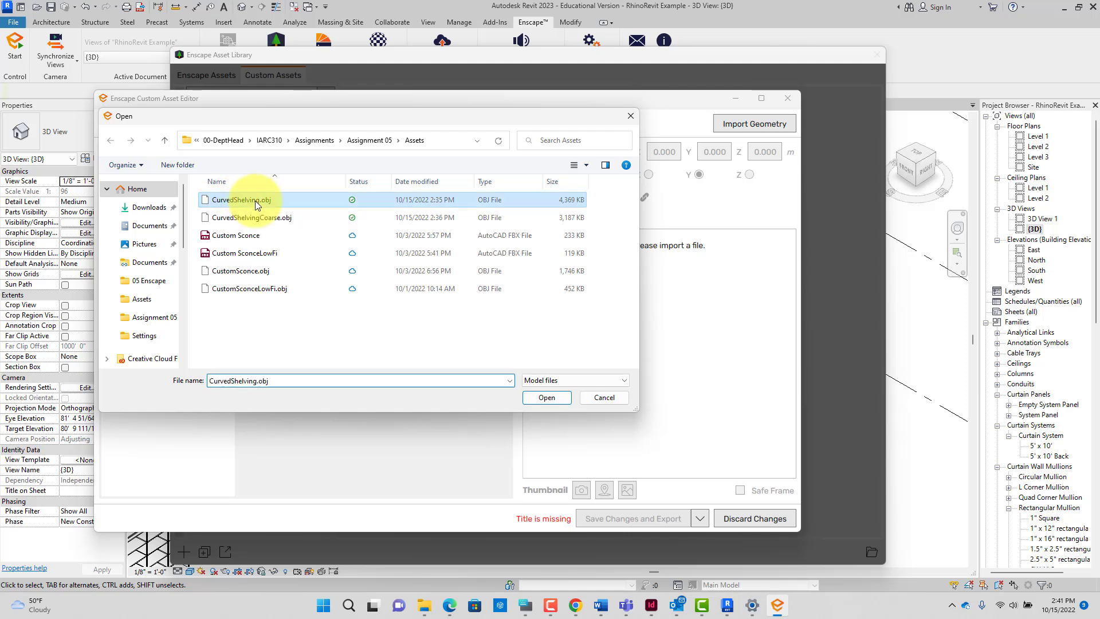
{"action": "left_click", "coordinate": [543, 398]}
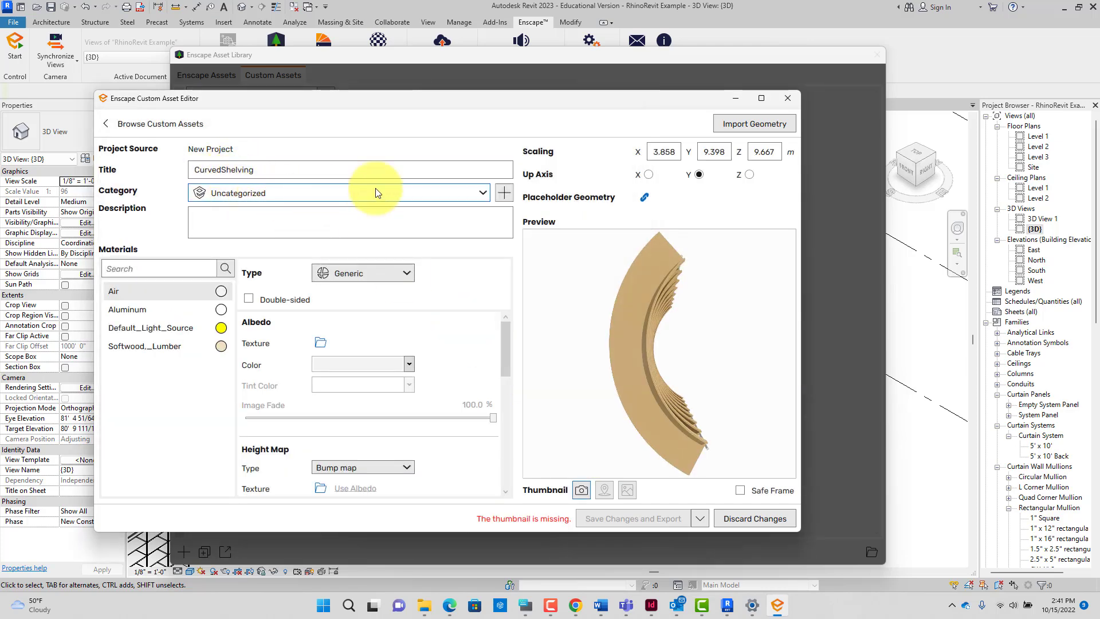
Step: Add a new asset category named 'Shelving' with a cabinet icon
{"action": "left_click", "coordinate": [478, 192]}
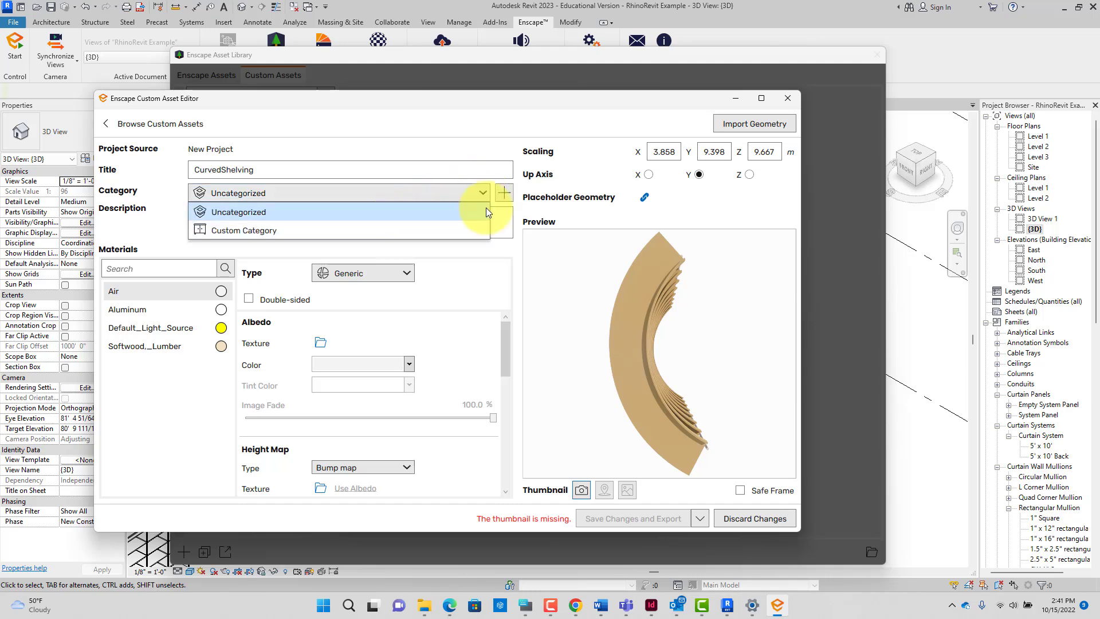
{"action": "left_click", "coordinate": [504, 193]}
{"action": "left_click", "coordinate": [504, 192]}
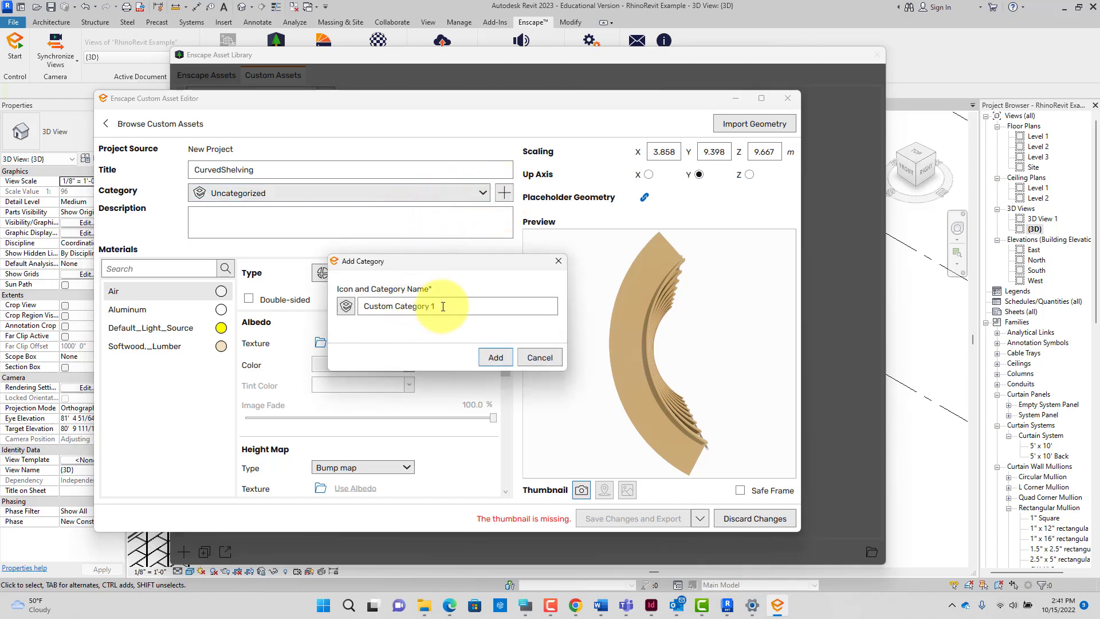
{"action": "left_click", "coordinate": [346, 306]}
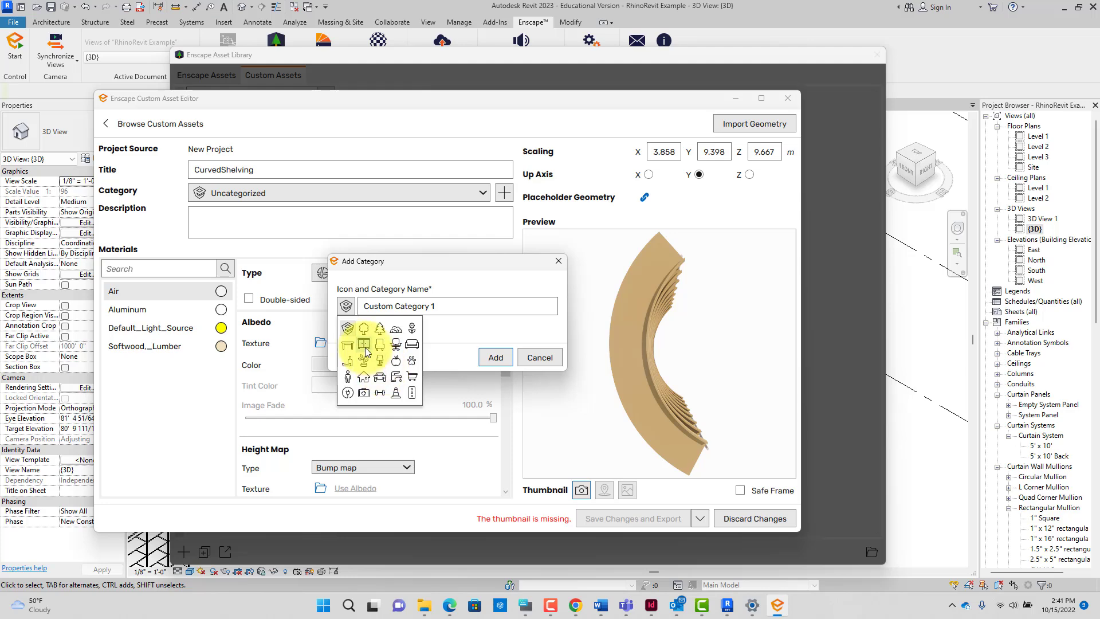
{"action": "left_click", "coordinate": [365, 345]}
{"action": "left_click_drag", "start_coordinate": [446, 306], "coordinate": [361, 295]}
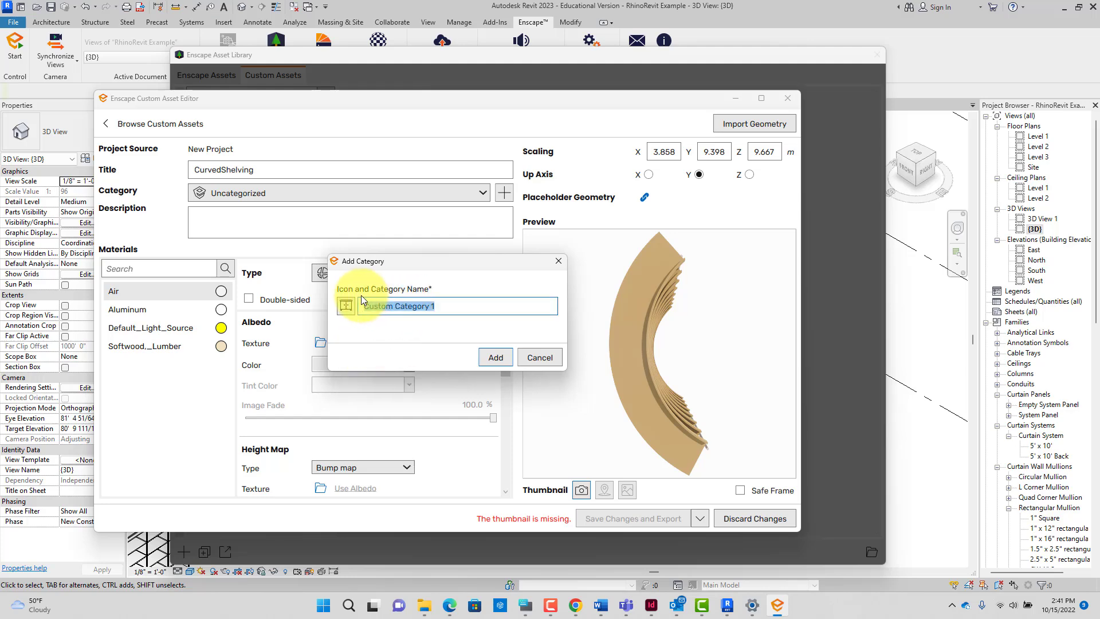
{"action": "key", "text": "BackSpace"}
{"action": "key", "text": "BackSpace"}
{"action": "key", "text": "BackSpace"}
{"action": "type", "text": "Shelving"}
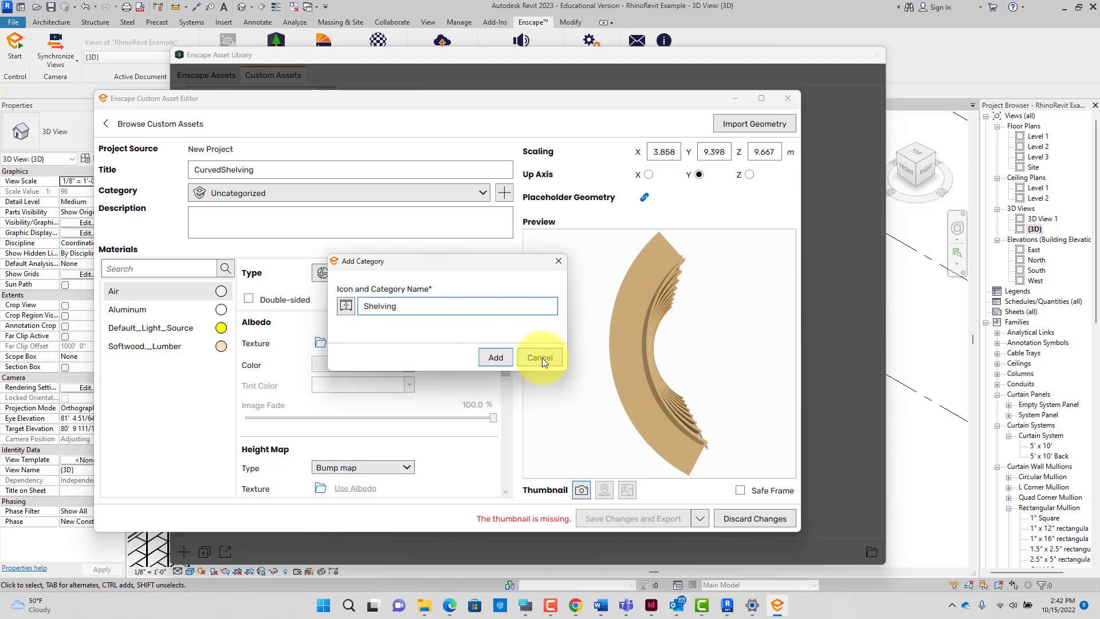
{"action": "left_click", "coordinate": [495, 356]}
Step: Close the Custom Asset Editor, discarding the unsaved asset changes
{"action": "left_click", "coordinate": [351, 225]}
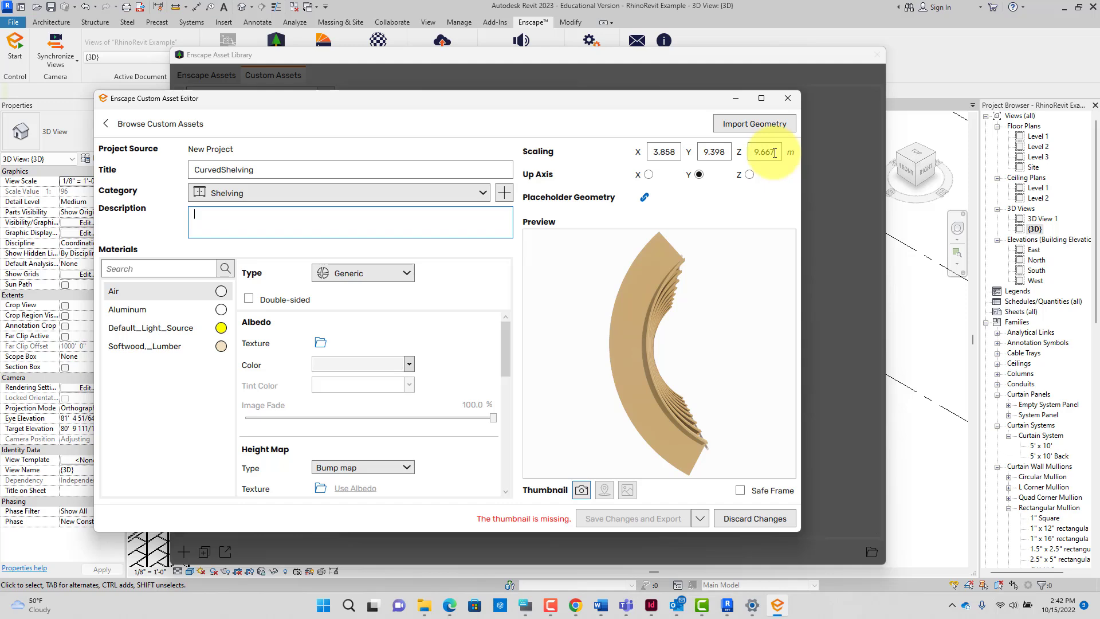
{"action": "left_click", "coordinate": [786, 99]}
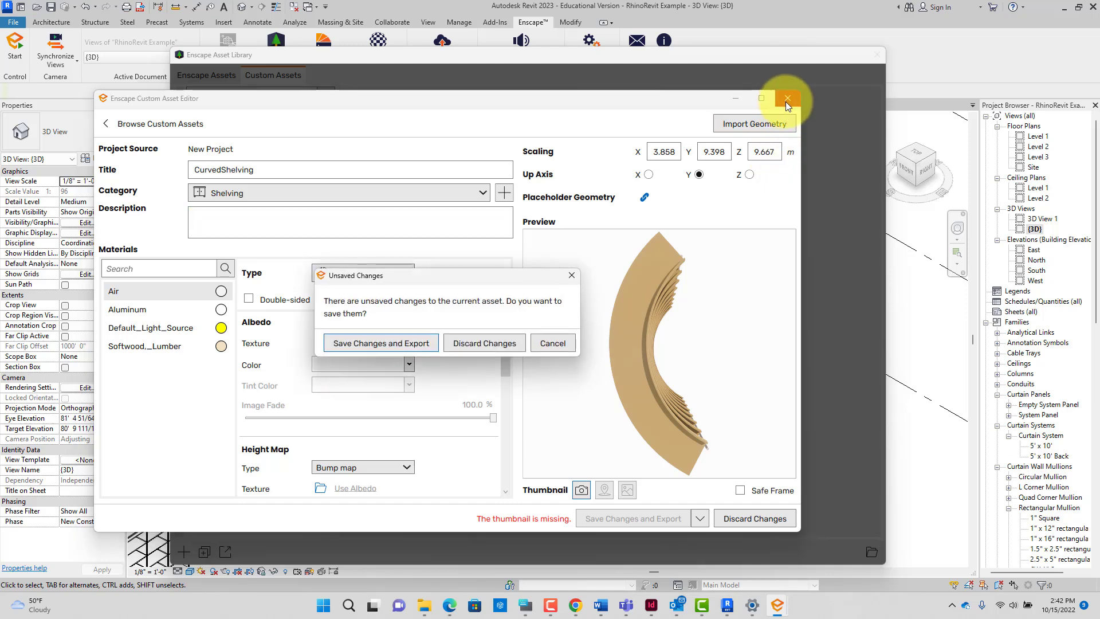
{"action": "left_click", "coordinate": [463, 348]}
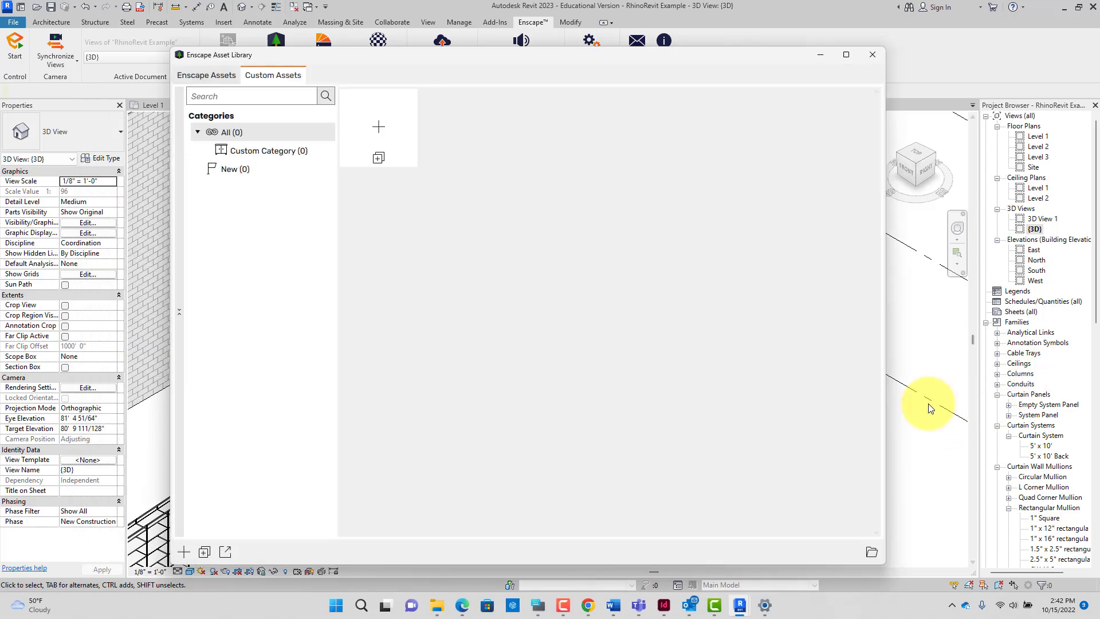
Step: Minimize the asset library and isolate the curved shelving element in the 3D view
{"action": "left_click", "coordinate": [817, 56]}
{"action": "left_click", "coordinate": [490, 378]}
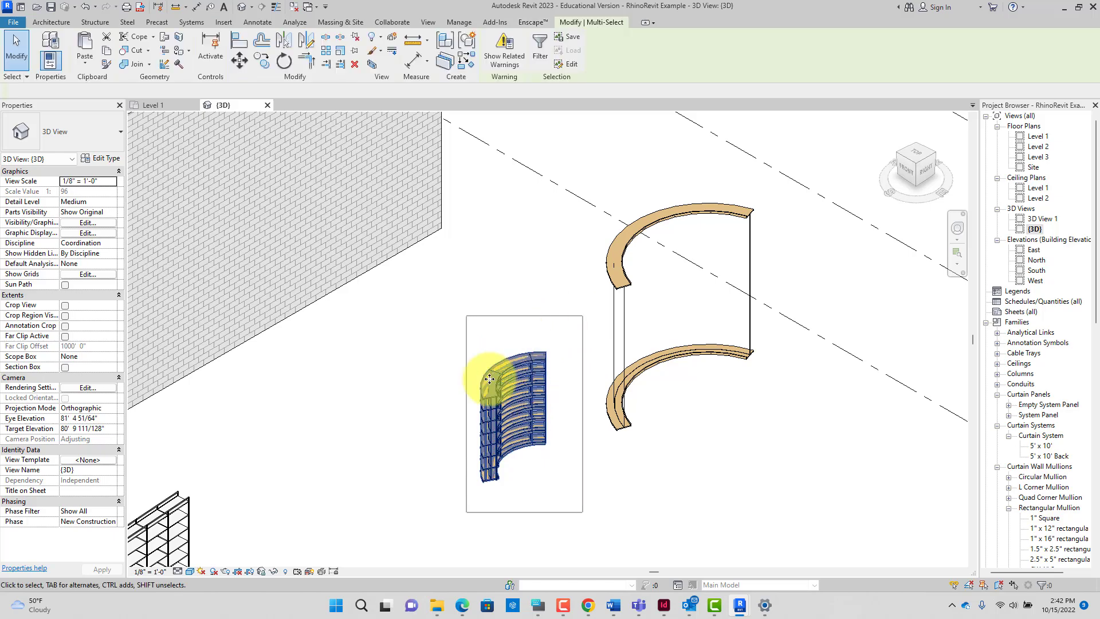
{"action": "left_click", "coordinate": [273, 571]}
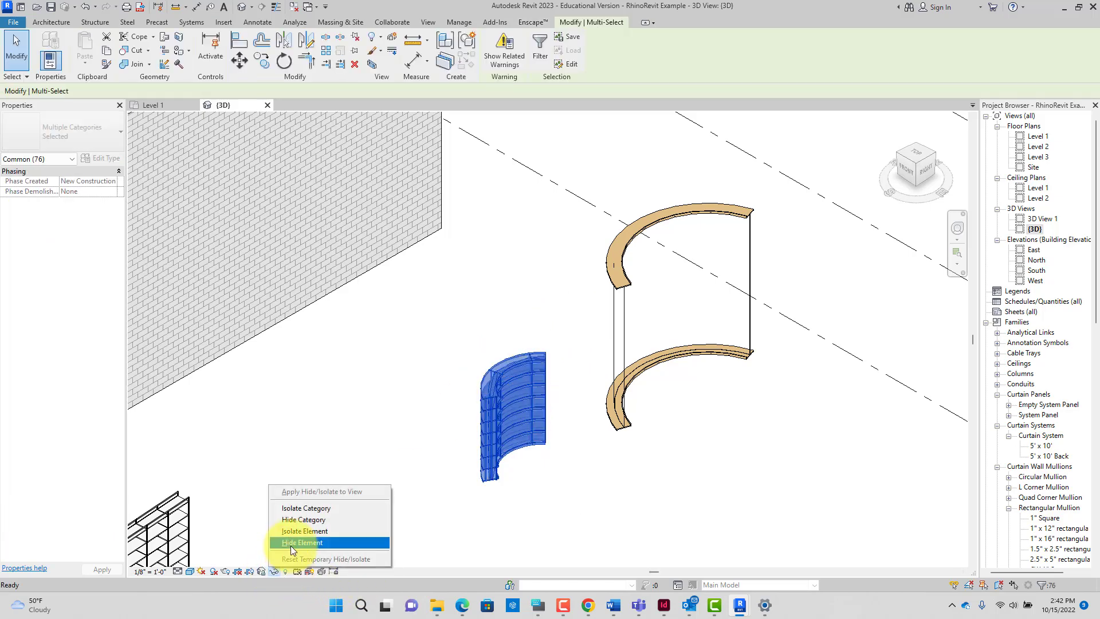
{"action": "left_click", "coordinate": [293, 532]}
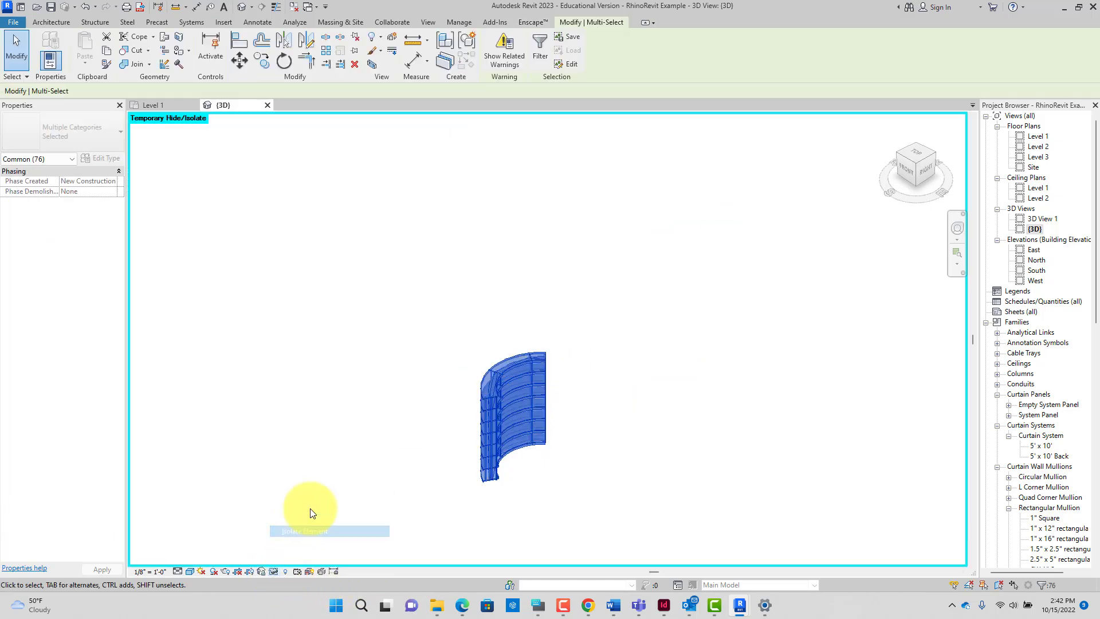
Step: Export the shelving as OBJ in meters at medium resolution, overwriting CurvedShelving.obj
{"action": "left_click", "coordinate": [13, 23]}
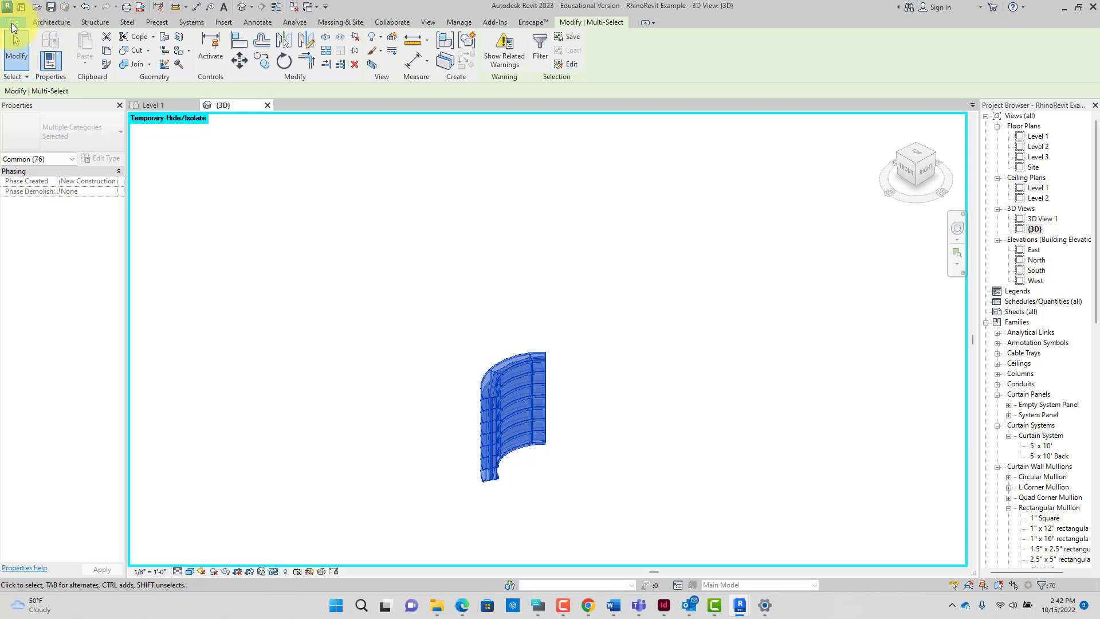
{"action": "mouse_move", "coordinate": [69, 192]}
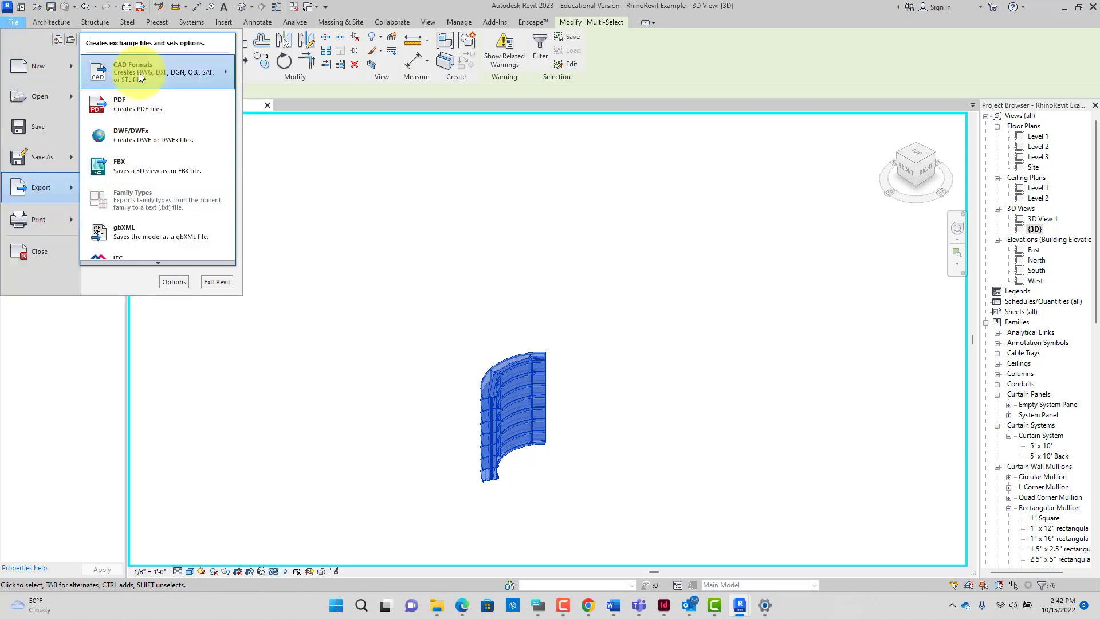
{"action": "mouse_move", "coordinate": [139, 72]}
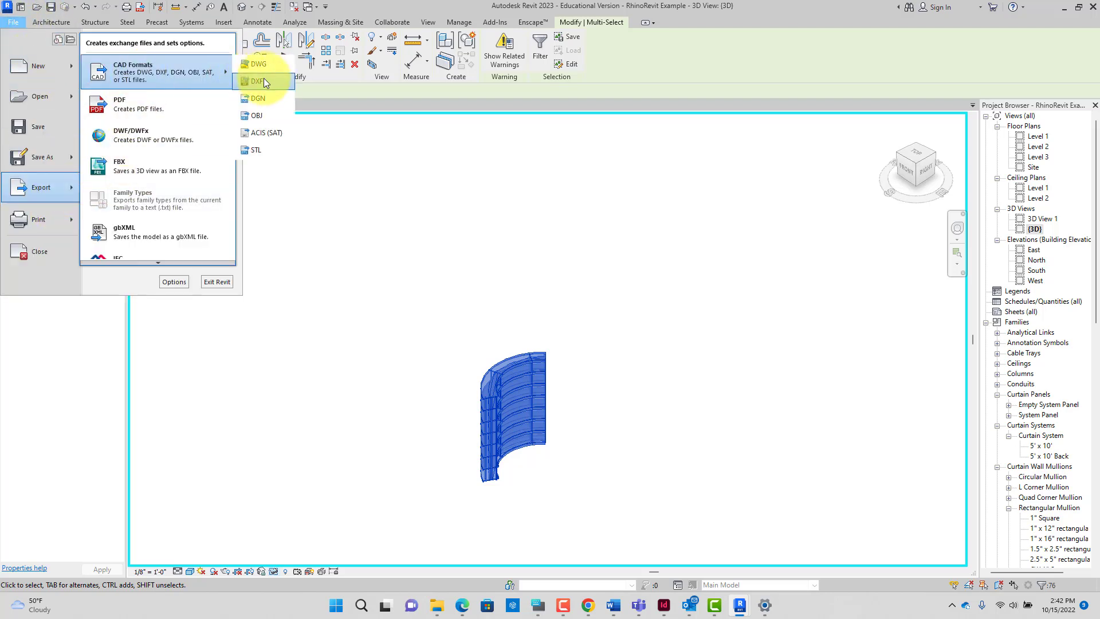
{"action": "left_click", "coordinate": [260, 115]}
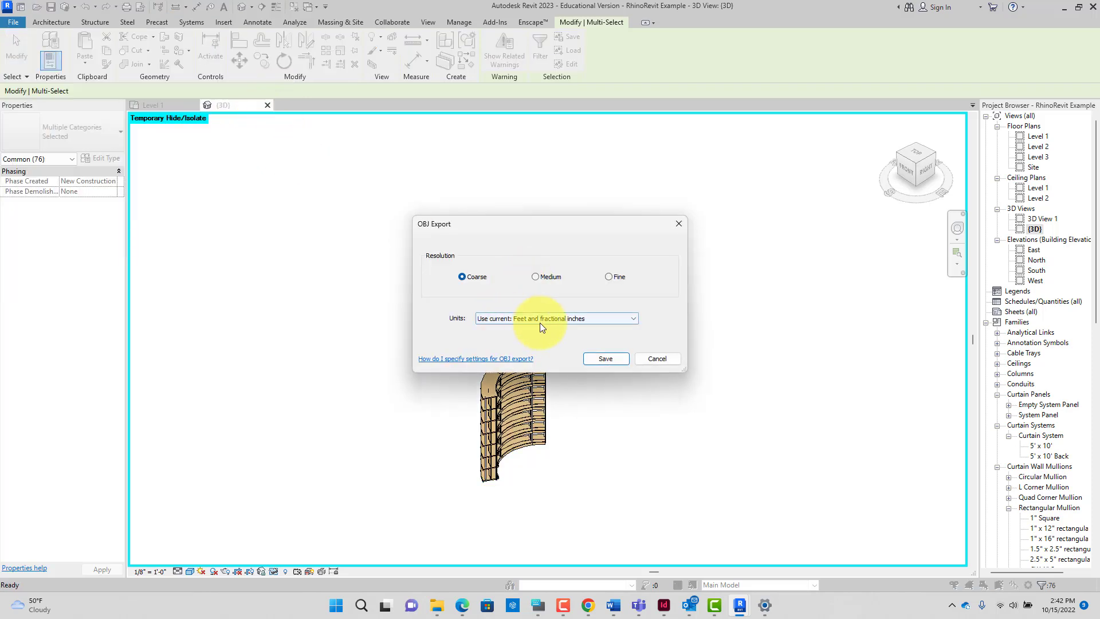
{"action": "left_click", "coordinate": [561, 319]}
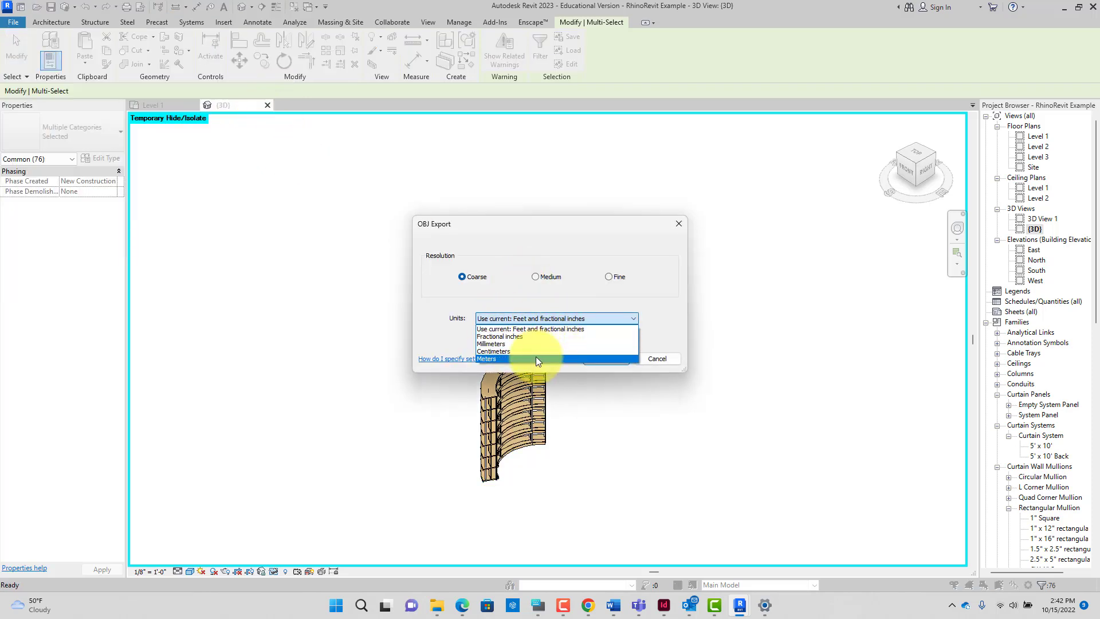
{"action": "left_click", "coordinate": [535, 358]}
{"action": "left_click", "coordinate": [546, 277]}
{"action": "left_click", "coordinate": [597, 357]}
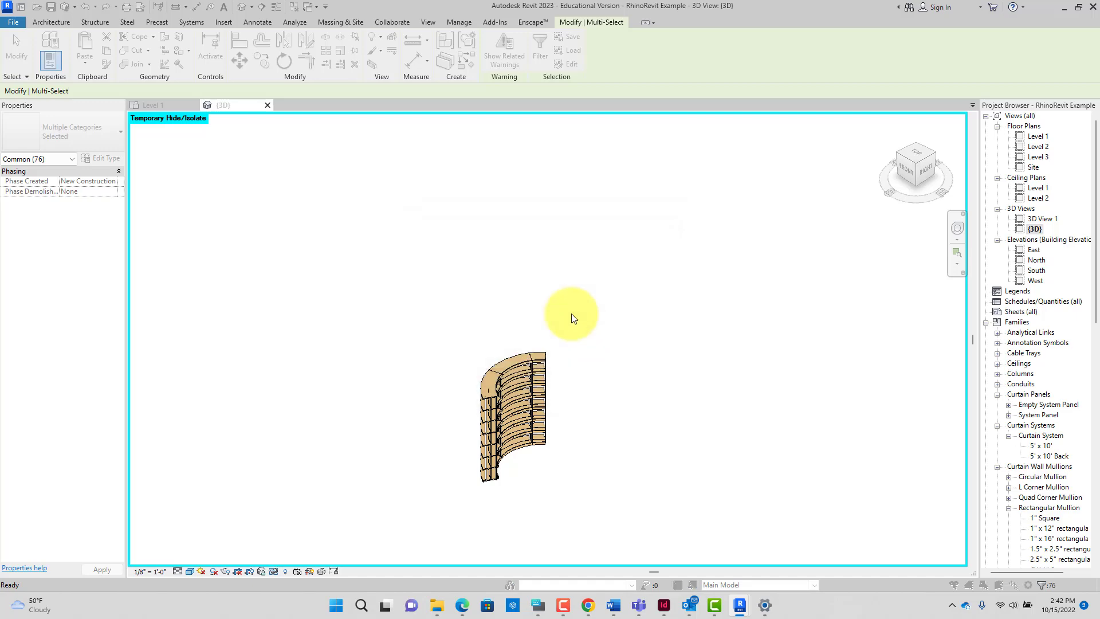
{"action": "left_click", "coordinate": [463, 194]}
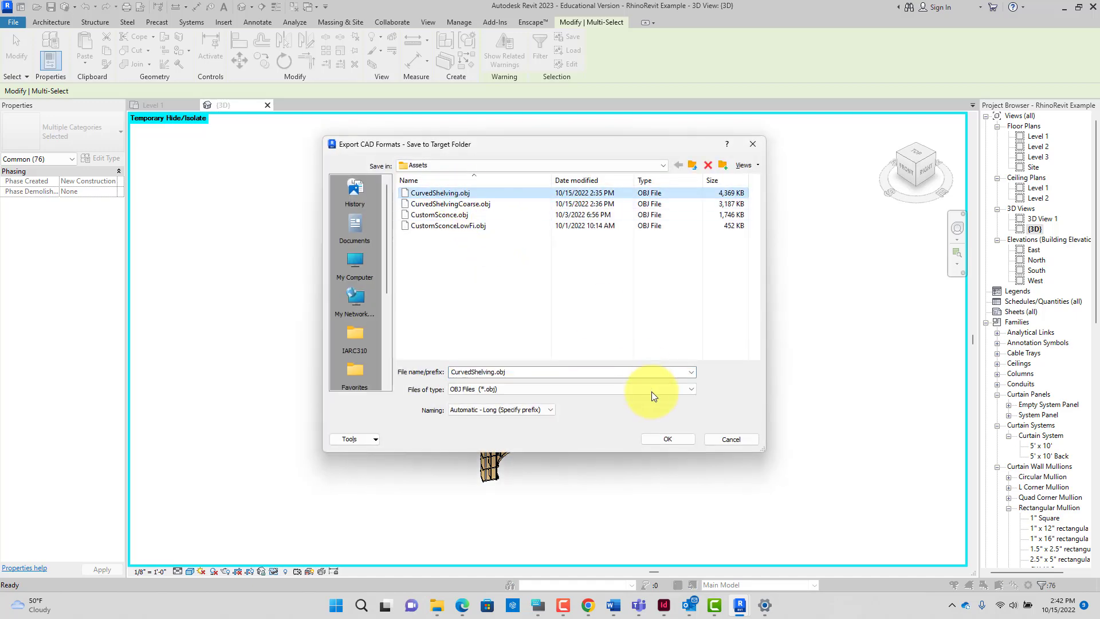
{"action": "left_click", "coordinate": [668, 438]}
{"action": "left_click", "coordinate": [570, 325]}
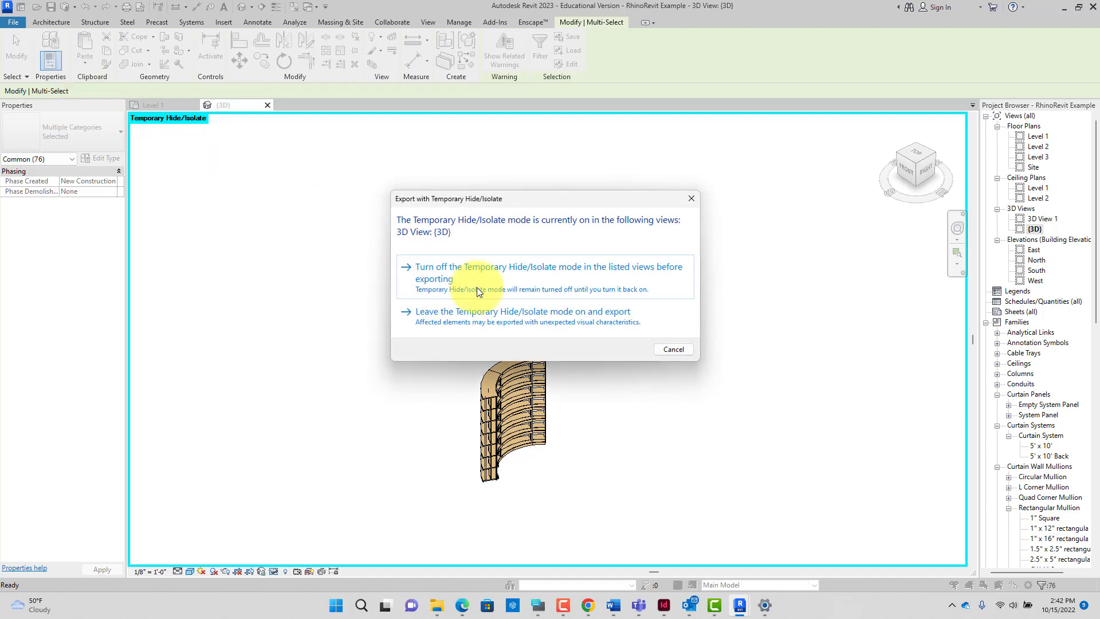
{"action": "left_click", "coordinate": [521, 316]}
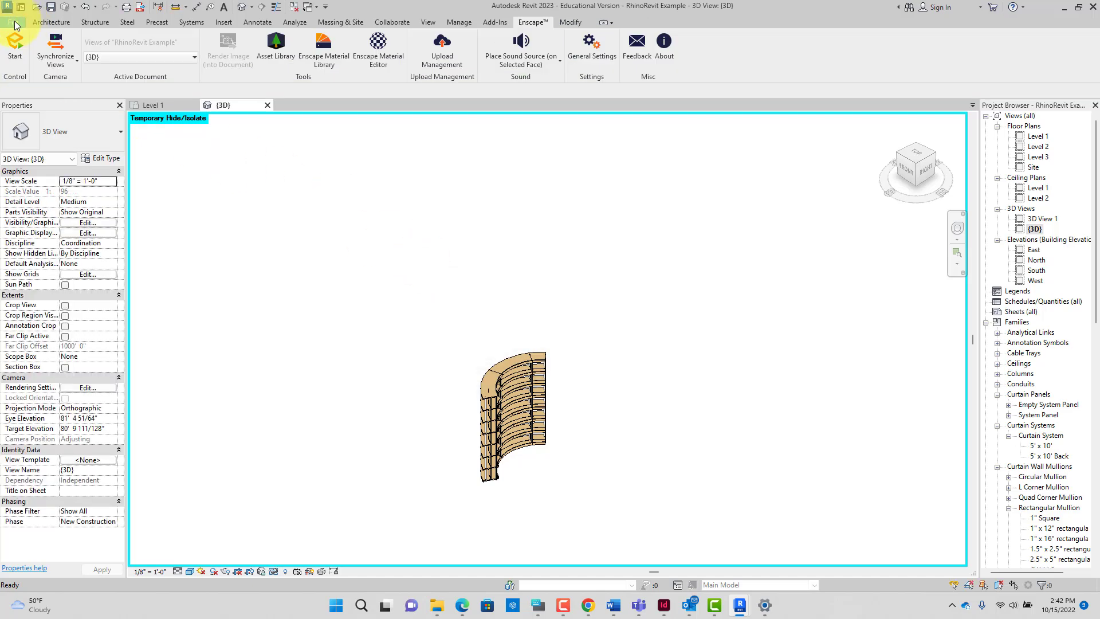
Step: Re-export the shelving at Coarse resolution over CurvedShelvingCoarse.obj, then open the Enscape Asset Library
{"action": "left_click", "coordinate": [14, 21]}
{"action": "mouse_move", "coordinate": [70, 190]}
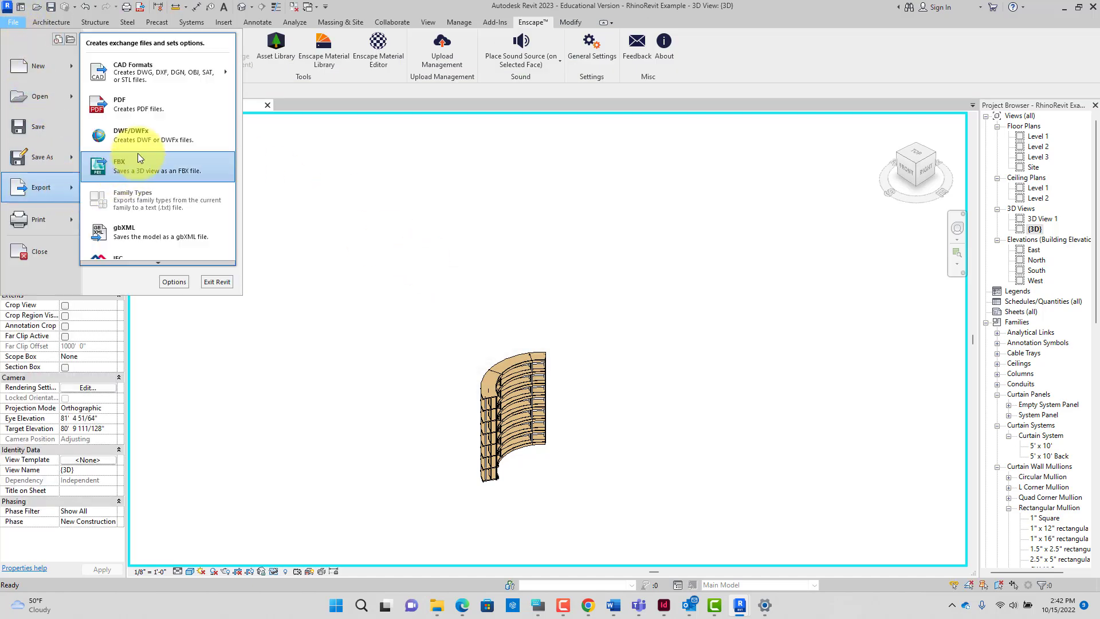
{"action": "mouse_move", "coordinate": [151, 82]}
{"action": "left_click", "coordinate": [260, 112]}
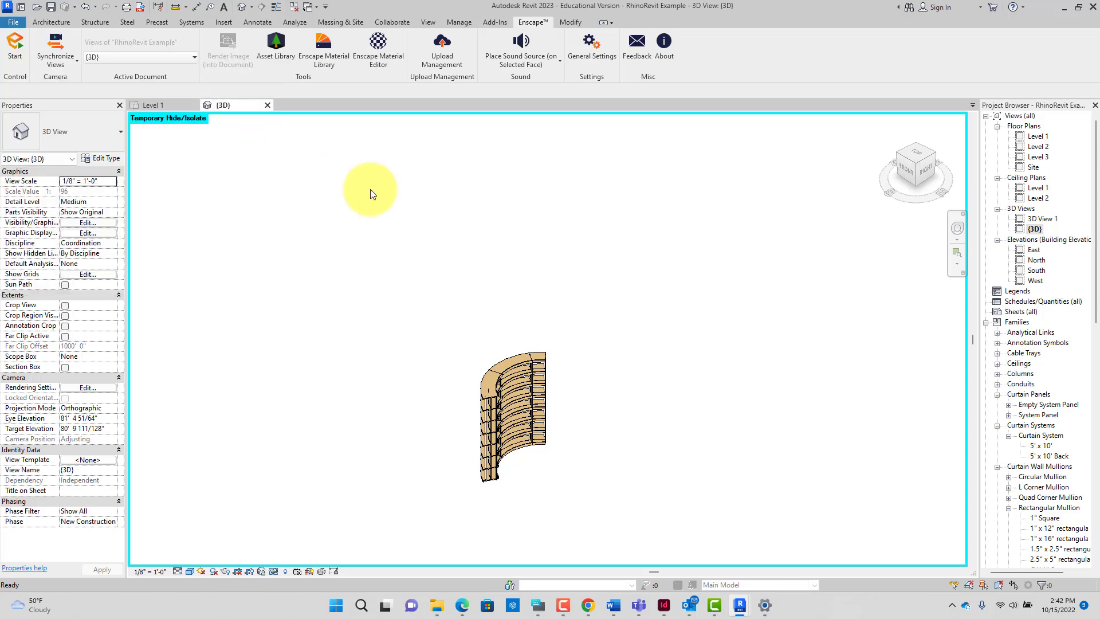
{"action": "left_click", "coordinate": [472, 277]}
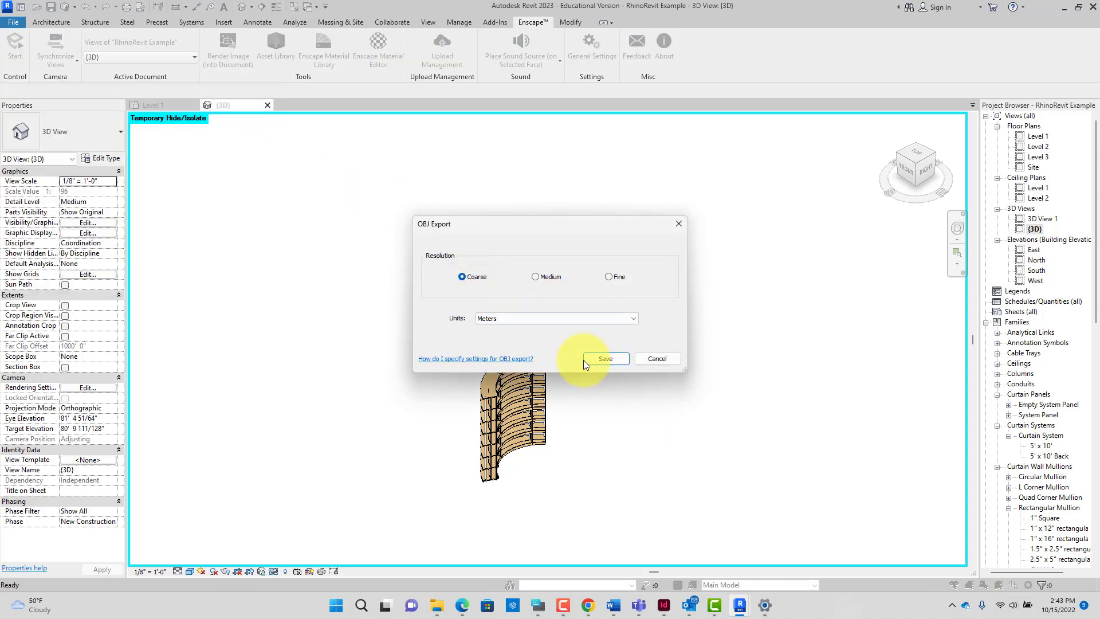
{"action": "left_click", "coordinate": [599, 359]}
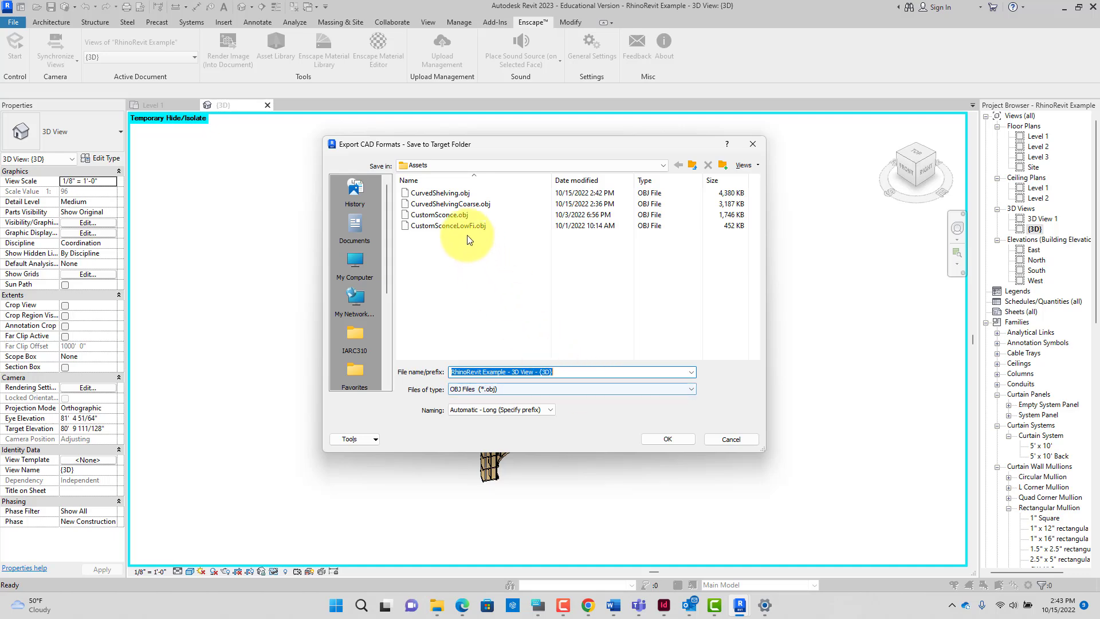
{"action": "left_click", "coordinate": [450, 204]}
{"action": "left_click", "coordinate": [676, 440]}
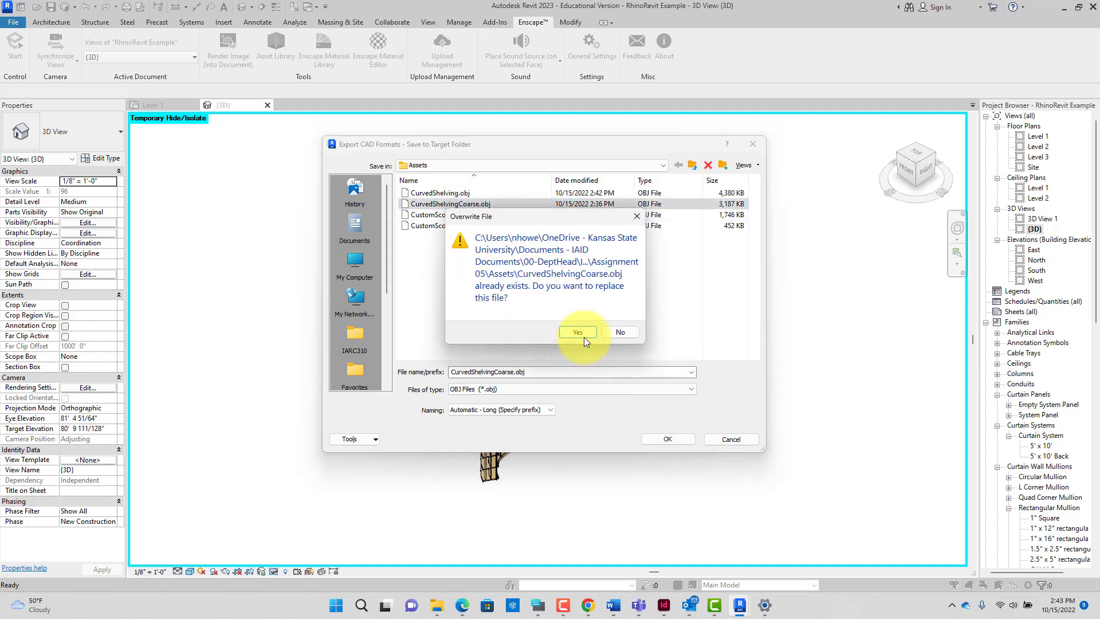
{"action": "left_click", "coordinate": [583, 336]}
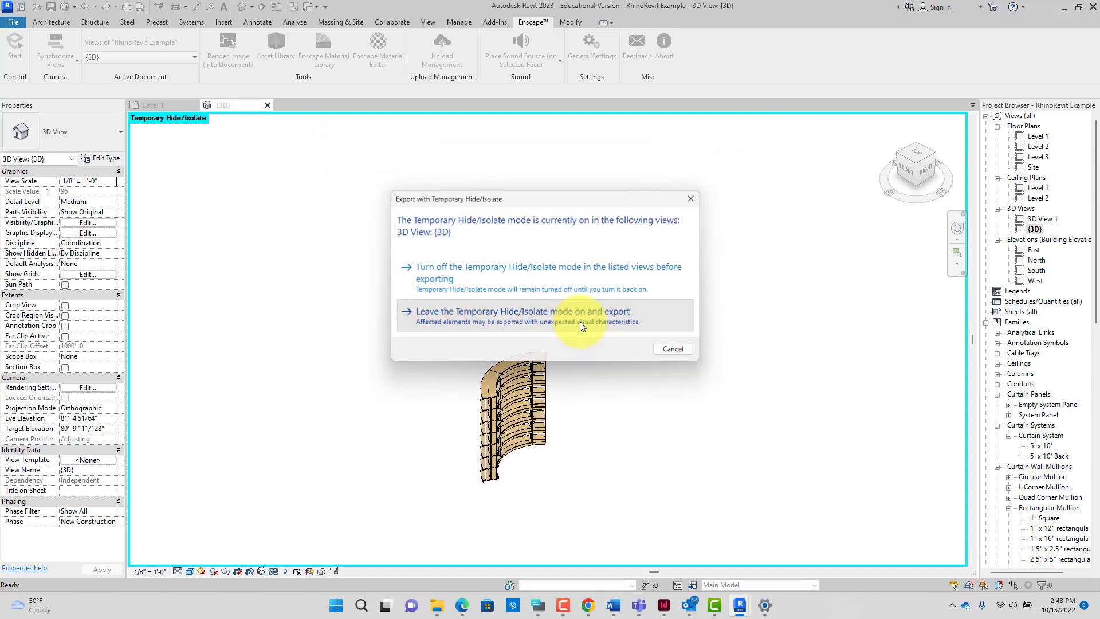
{"action": "left_click", "coordinate": [580, 321]}
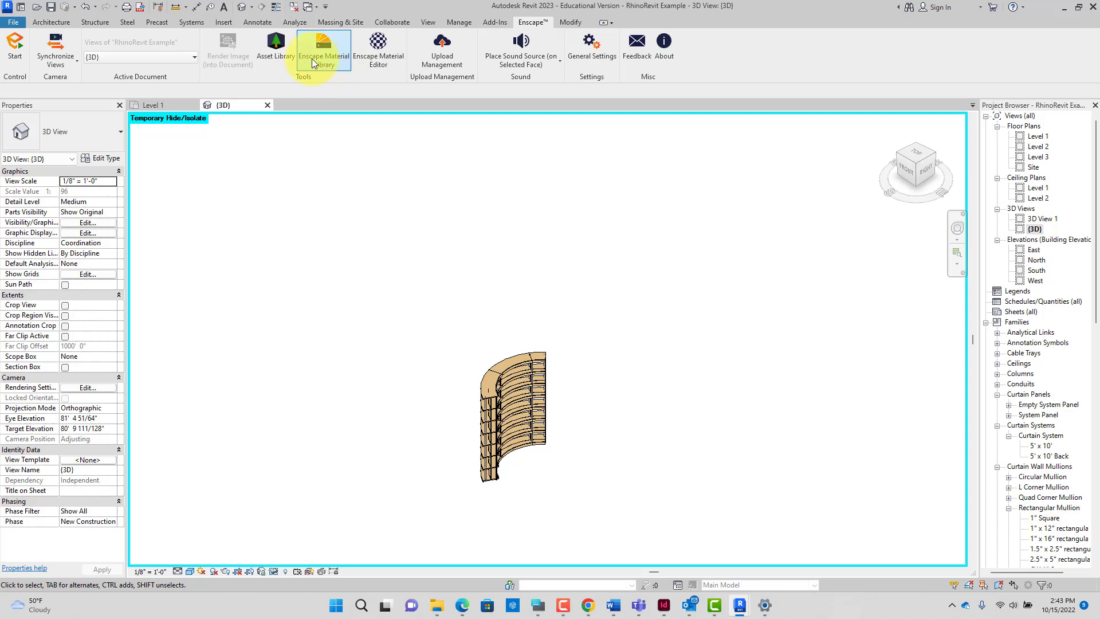
{"action": "left_click", "coordinate": [286, 54]}
Step: Create a new custom asset and import CurvedShelving.obj as its geometry
{"action": "left_click", "coordinate": [381, 119]}
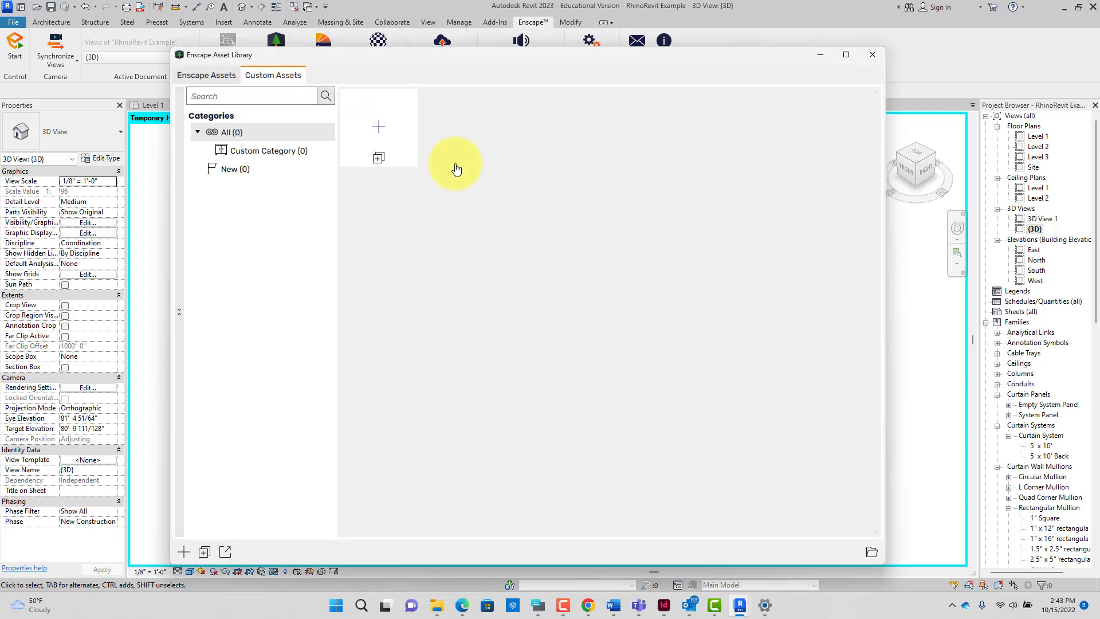
{"action": "left_click", "coordinate": [565, 333]}
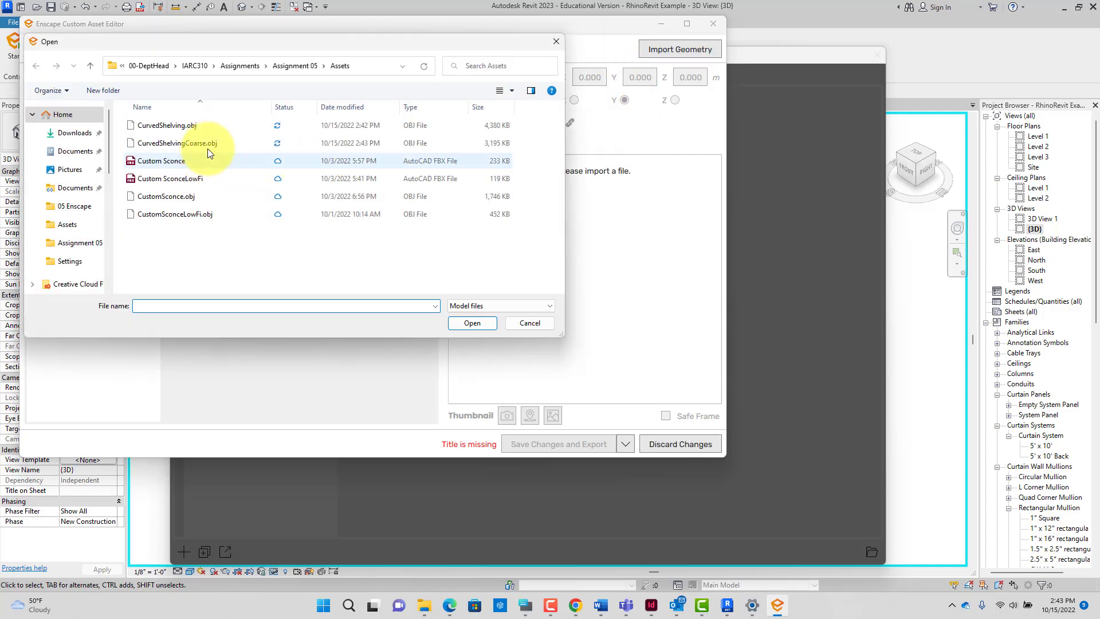
{"action": "left_click", "coordinate": [198, 129]}
{"action": "left_click", "coordinate": [472, 322]}
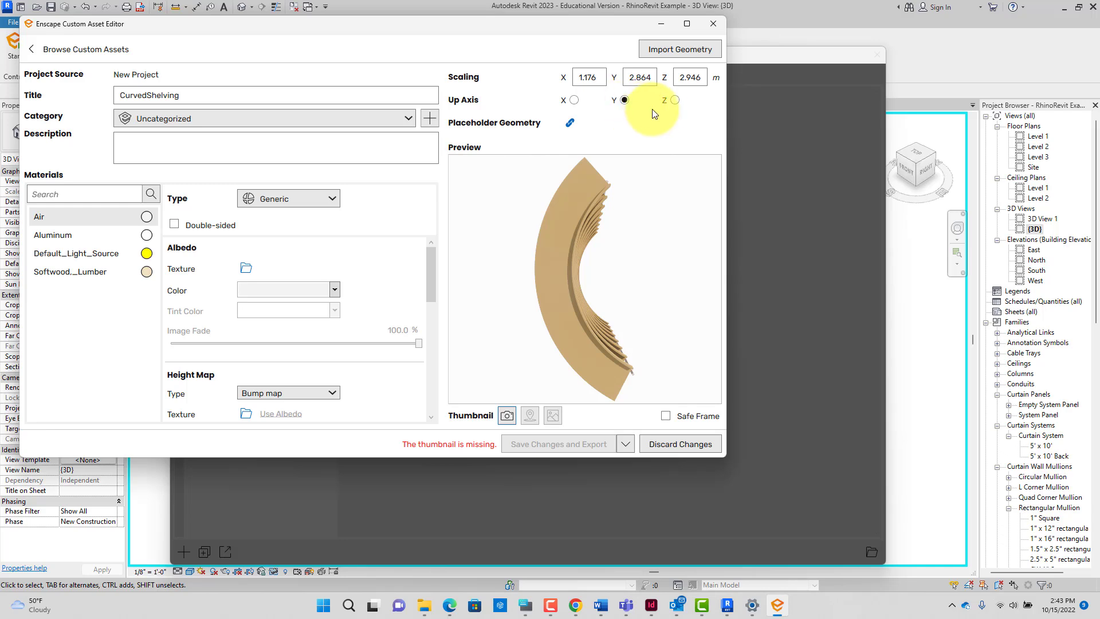
Step: Set the up axis to Z, check the upright shelving in the preview, and bring up the on-screen keyboard
{"action": "left_click", "coordinate": [674, 101]}
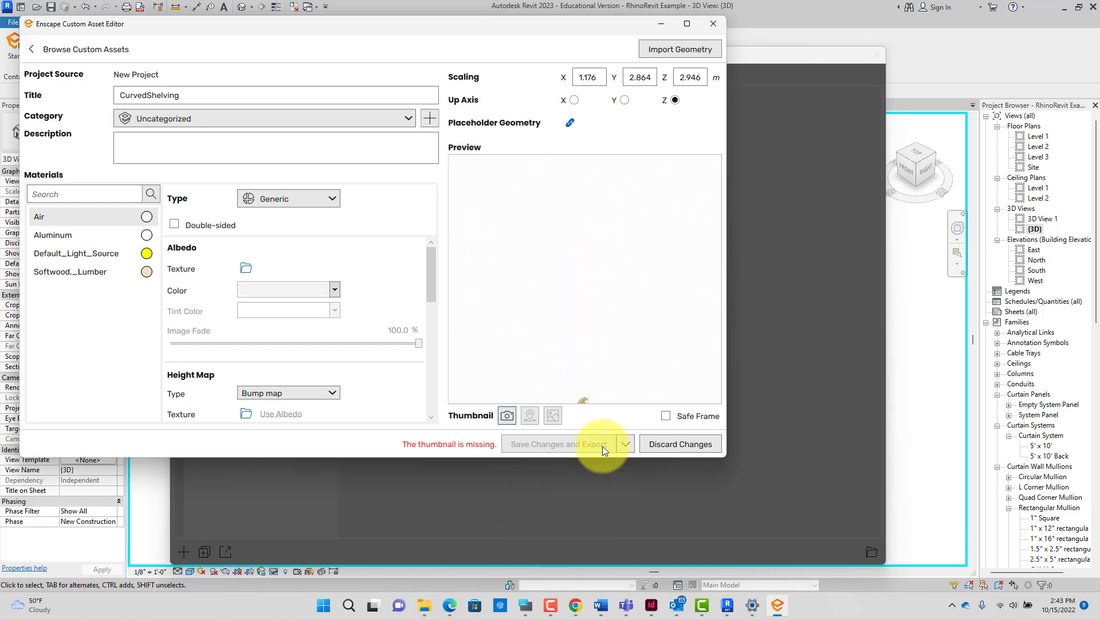
{"action": "left_click", "coordinate": [585, 402]}
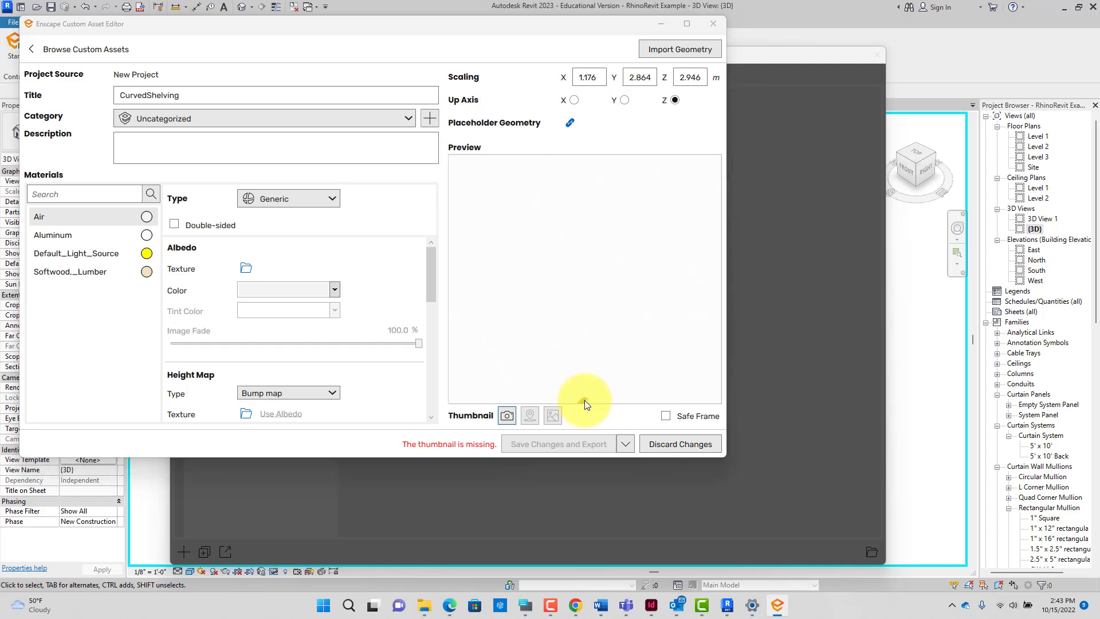
{"action": "left_click_drag", "start_coordinate": [585, 401], "coordinate": [604, 340]}
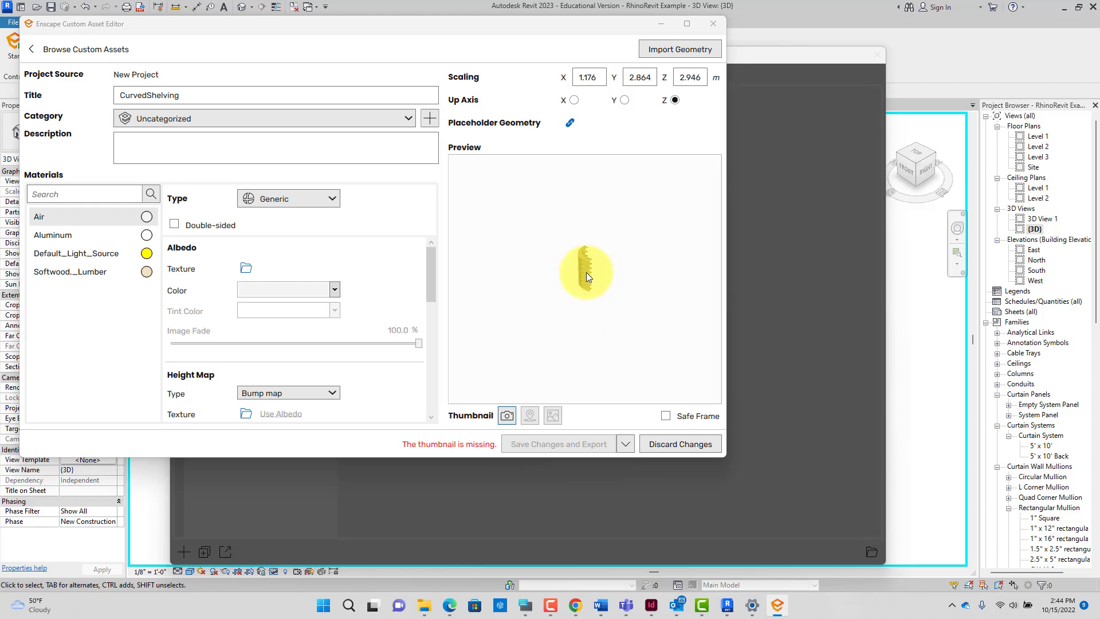
{"action": "scroll", "coordinate": [585, 269], "scroll_direction": "up", "scroll_amount": 10}
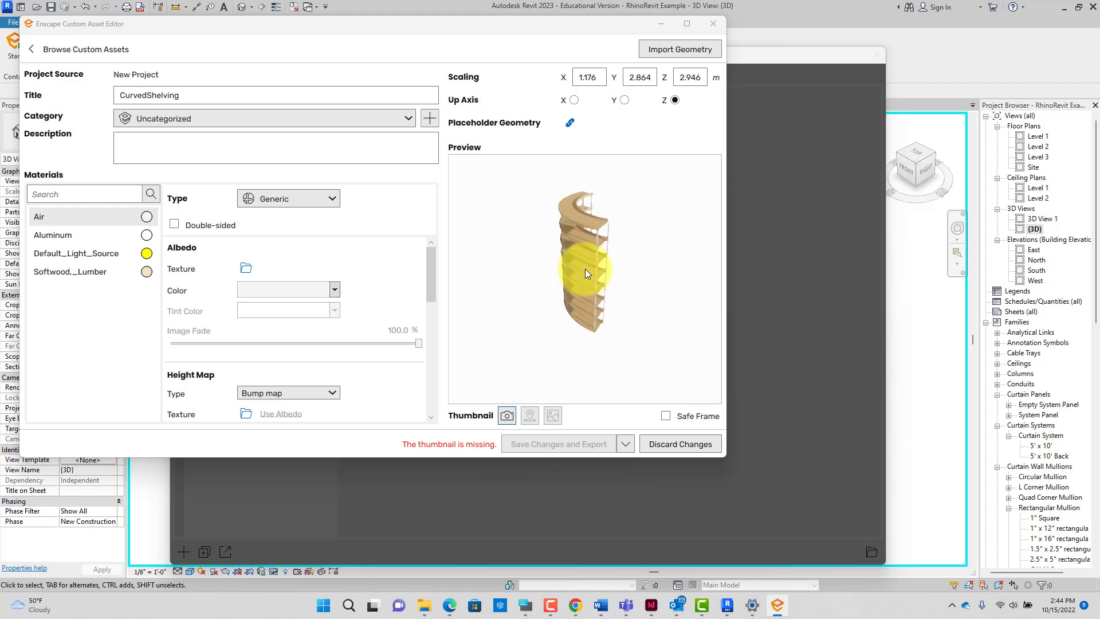
{"action": "scroll", "coordinate": [603, 255], "scroll_direction": "down", "scroll_amount": 5}
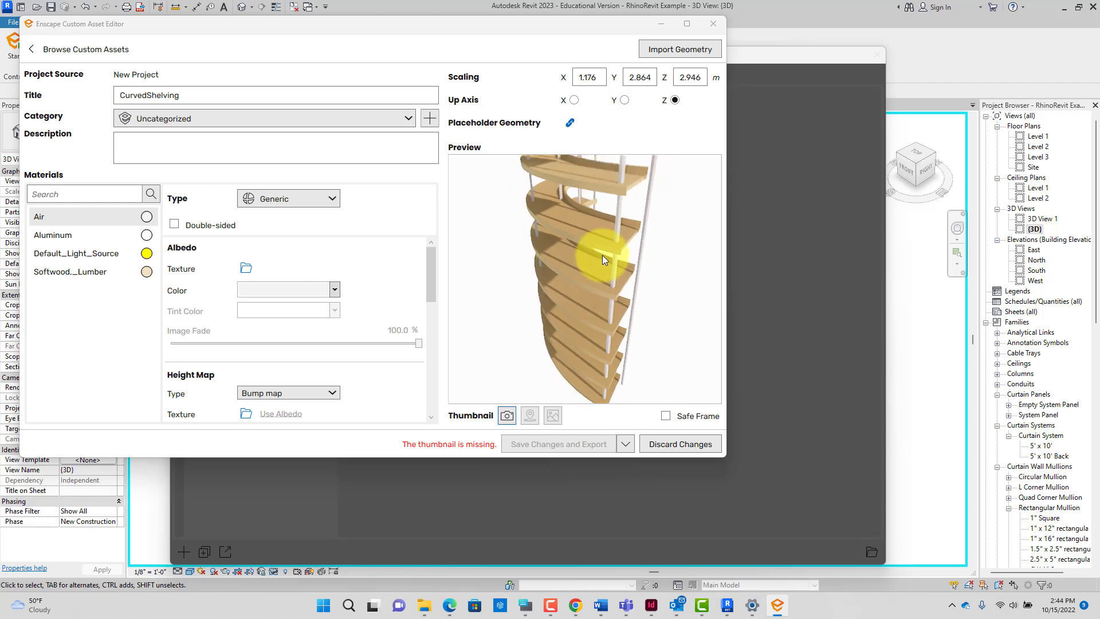
{"action": "left_click_drag", "start_coordinate": [605, 252], "coordinate": [711, 289]}
{"action": "scroll", "coordinate": [709, 293], "scroll_direction": "up", "scroll_amount": 3}
{"action": "scroll", "coordinate": [700, 290], "scroll_direction": "up", "scroll_amount": 3}
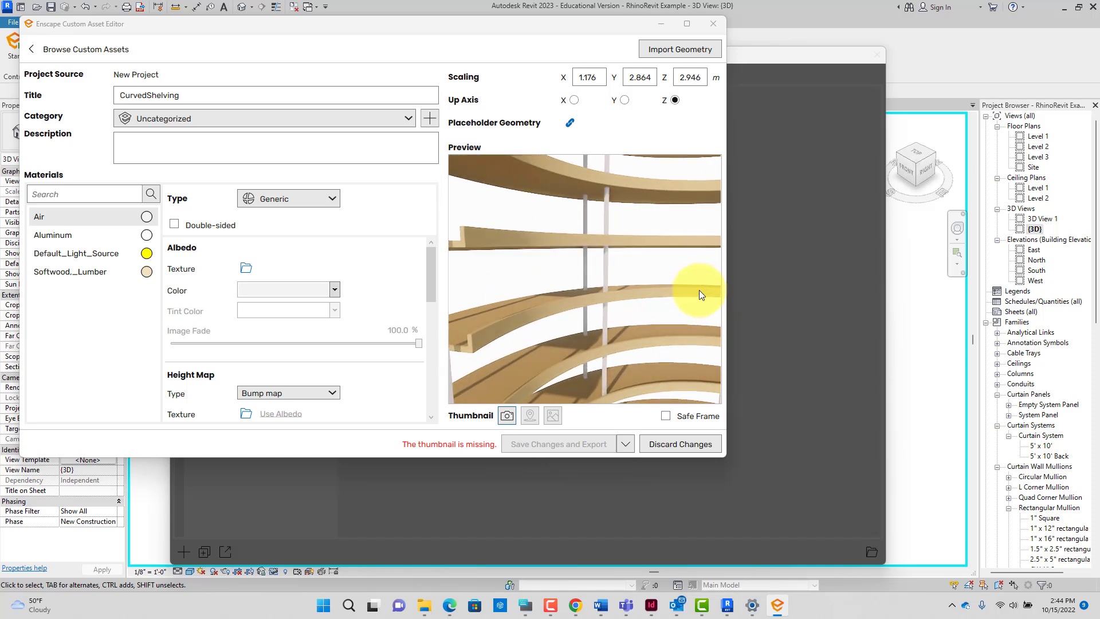
{"action": "scroll", "coordinate": [699, 290], "scroll_direction": "down", "scroll_amount": 5}
{"action": "scroll", "coordinate": [699, 291], "scroll_direction": "down", "scroll_amount": 6}
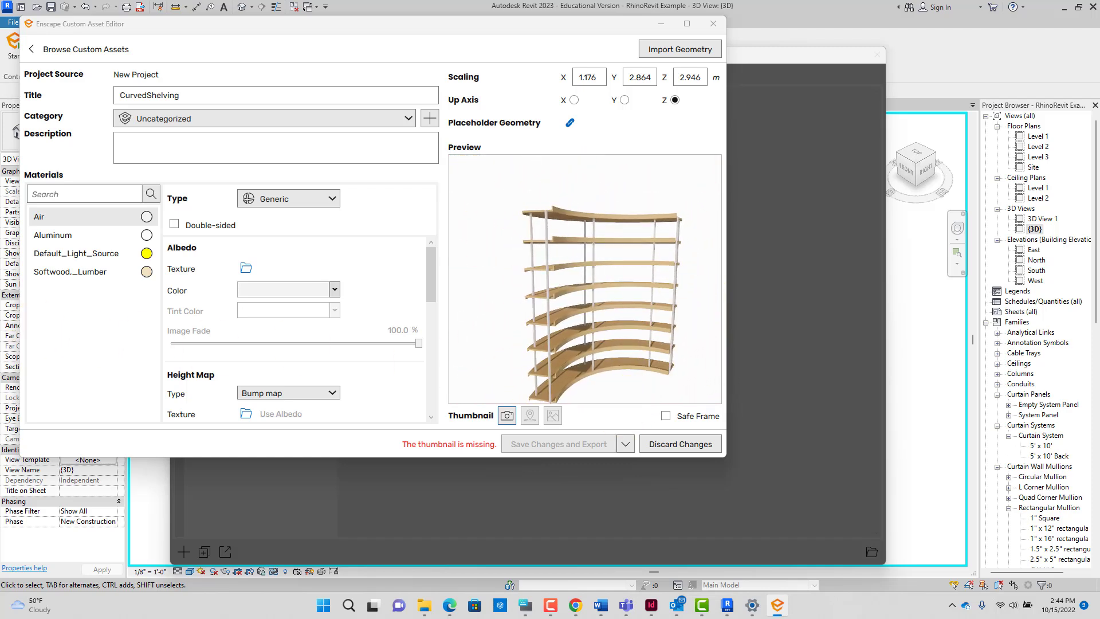
{"action": "left_click_drag", "start_coordinate": [0, 378], "coordinate": [889, 180]}
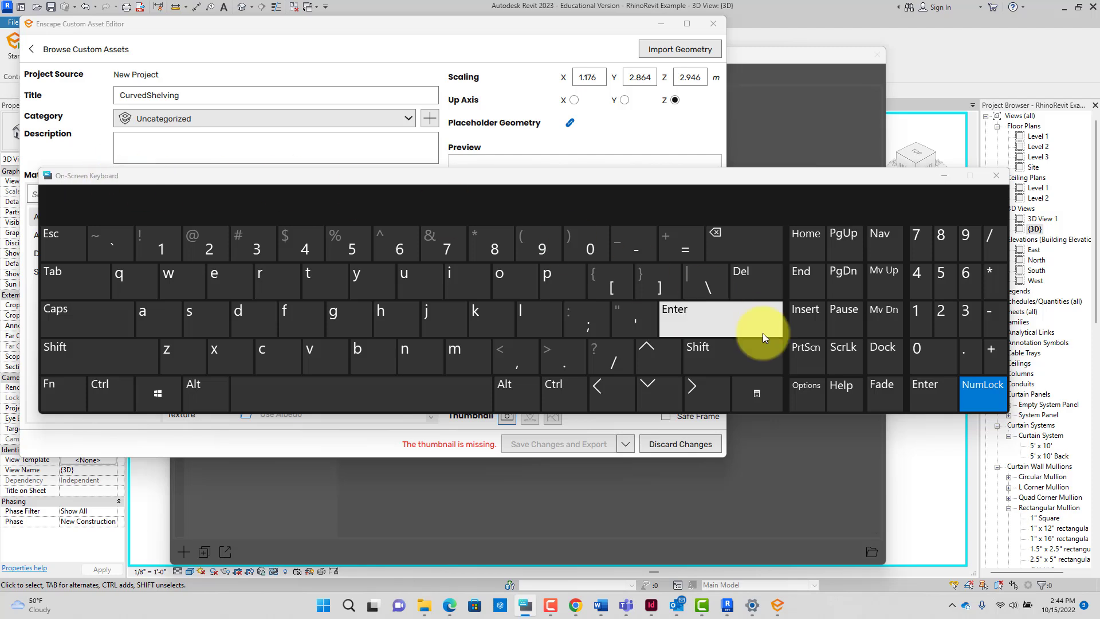
Step: Move the on-screen keyboard aside so the asset preview is uncovered
{"action": "left_click", "coordinate": [803, 401]}
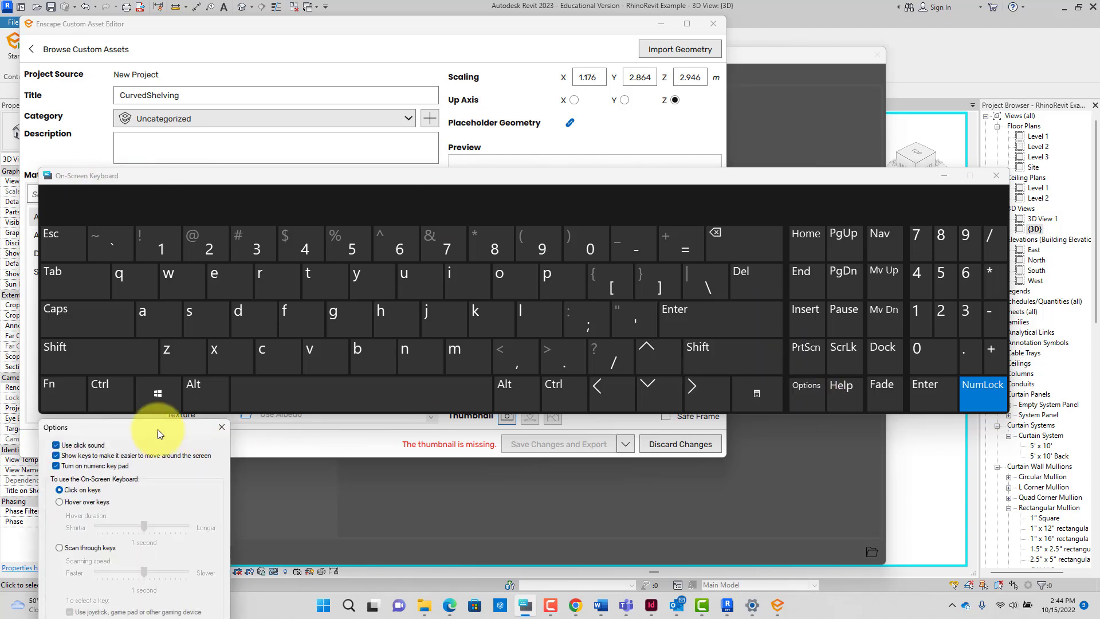
{"action": "left_click_drag", "start_coordinate": [157, 428], "coordinate": [314, 308]}
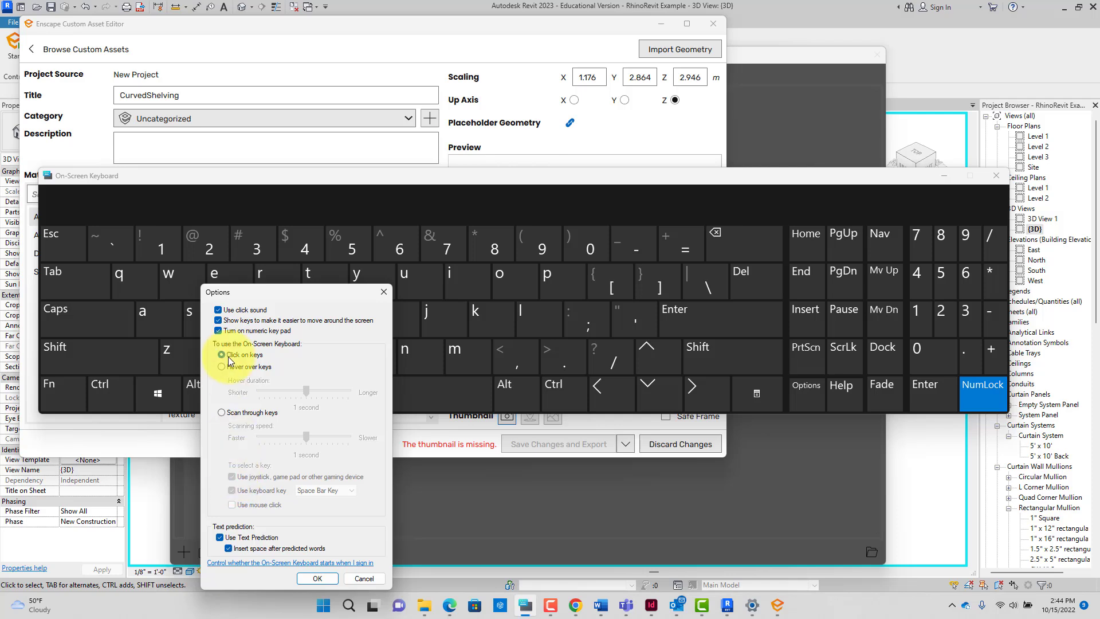
{"action": "left_click", "coordinate": [382, 294]}
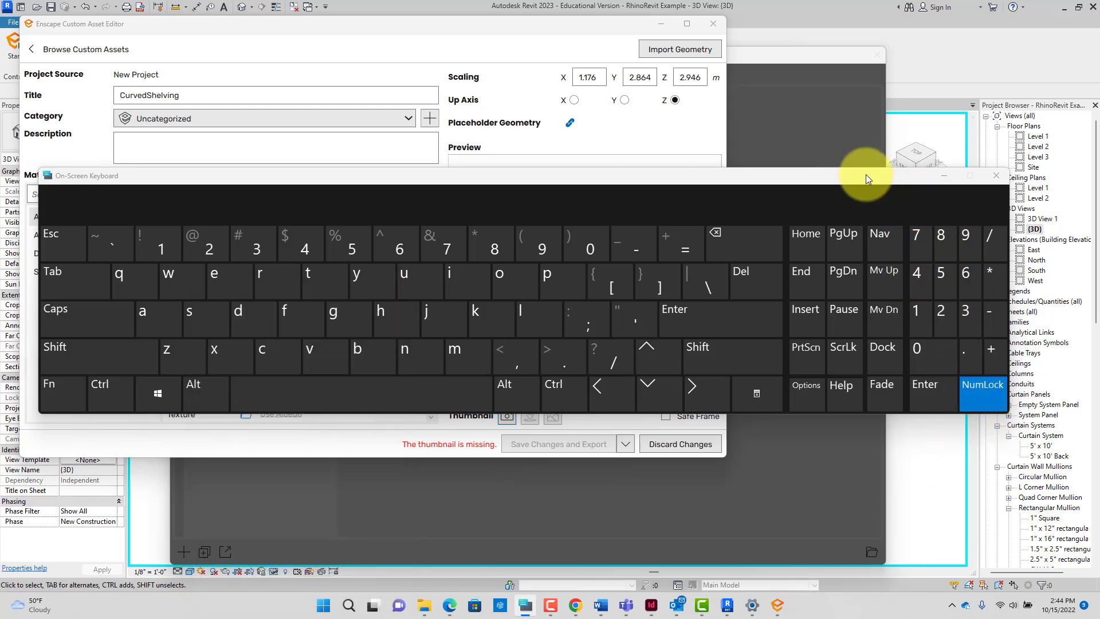
{"action": "left_click_drag", "start_coordinate": [866, 174], "coordinate": [217, 156]}
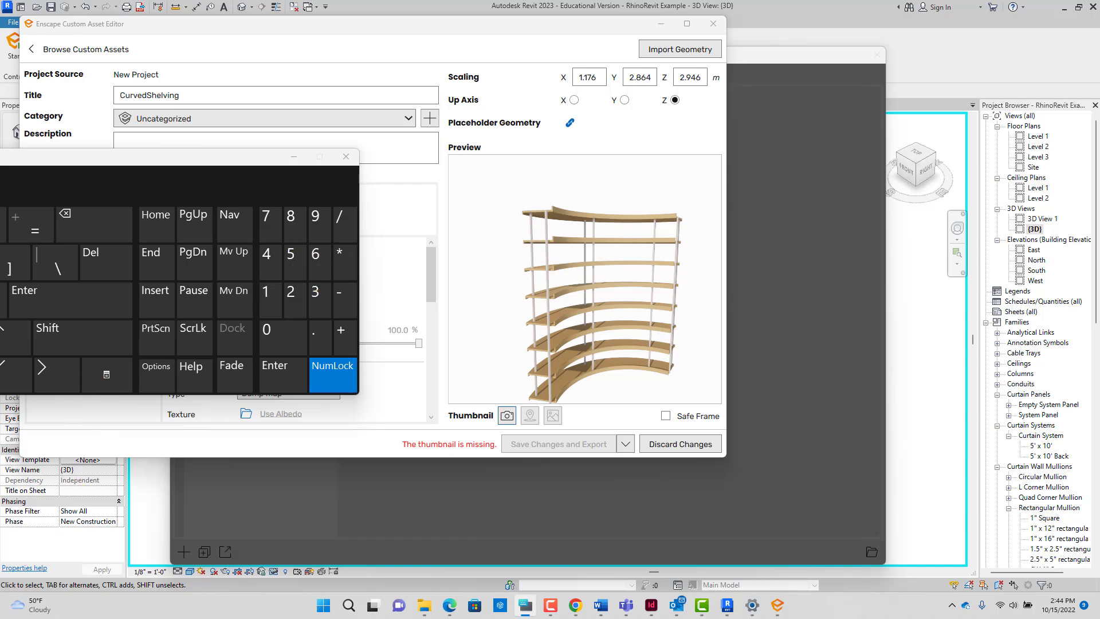
Step: Cycle the preview with numpad 6, 4, 8, 2, 6 to a front view, then close the keyboard
{"action": "left_click", "coordinate": [322, 263]}
{"action": "left_click", "coordinate": [274, 262]}
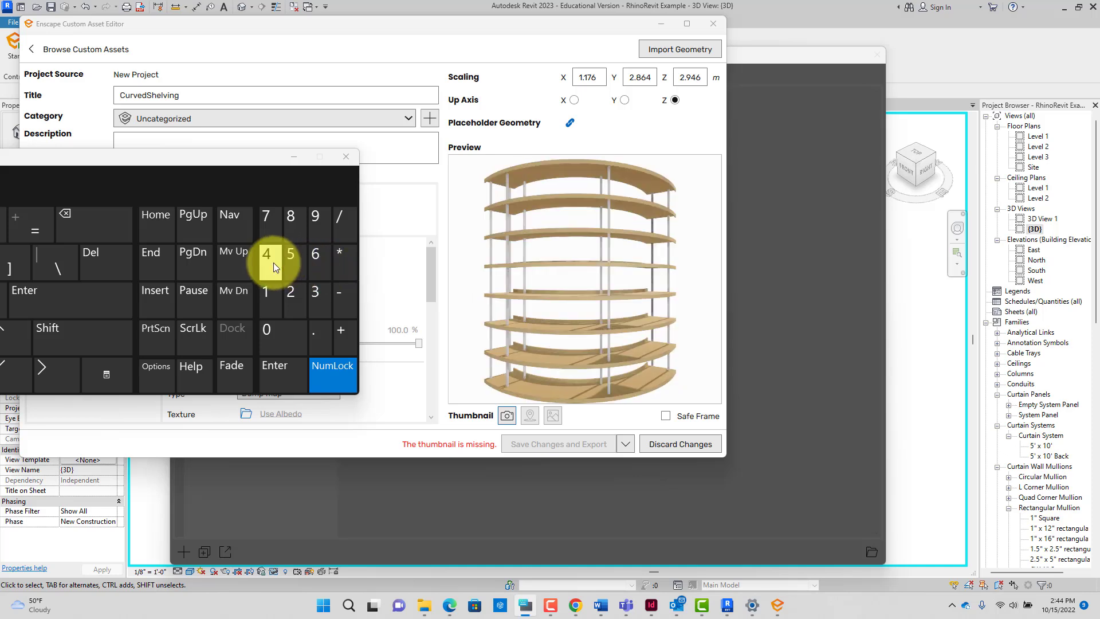
{"action": "left_click", "coordinate": [284, 219]}
{"action": "left_click", "coordinate": [291, 304]}
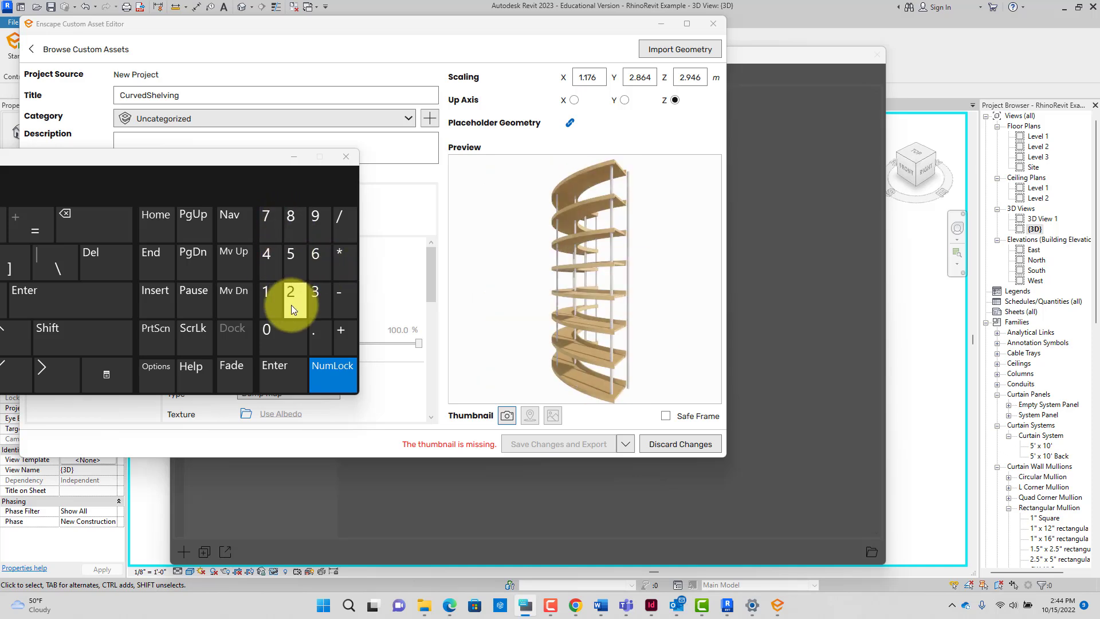
{"action": "left_click", "coordinate": [315, 269]}
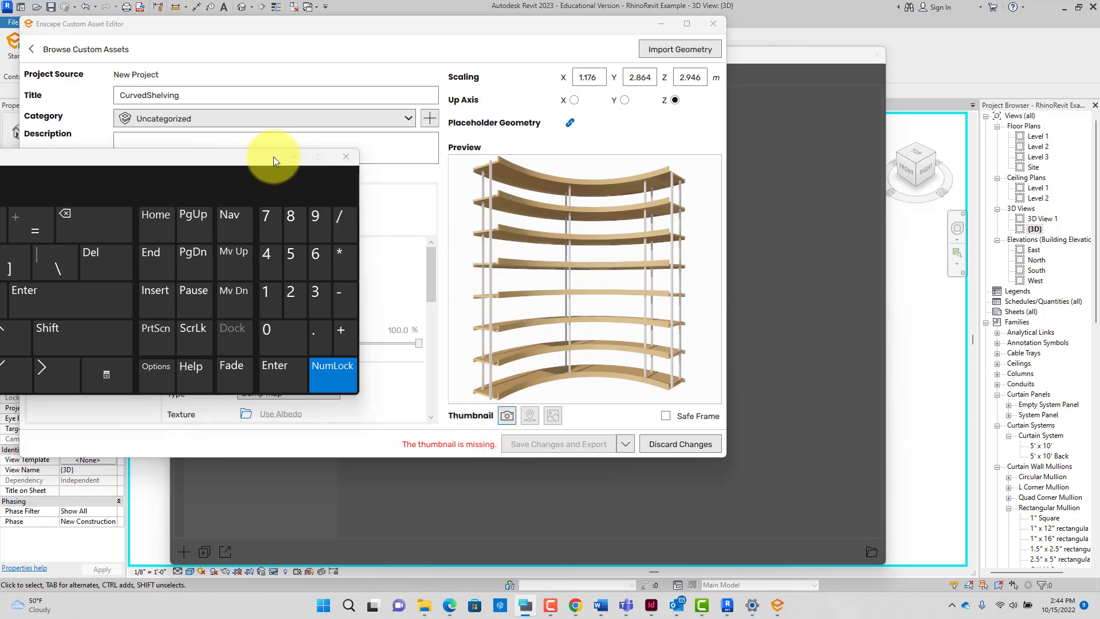
{"action": "left_click", "coordinate": [293, 156]}
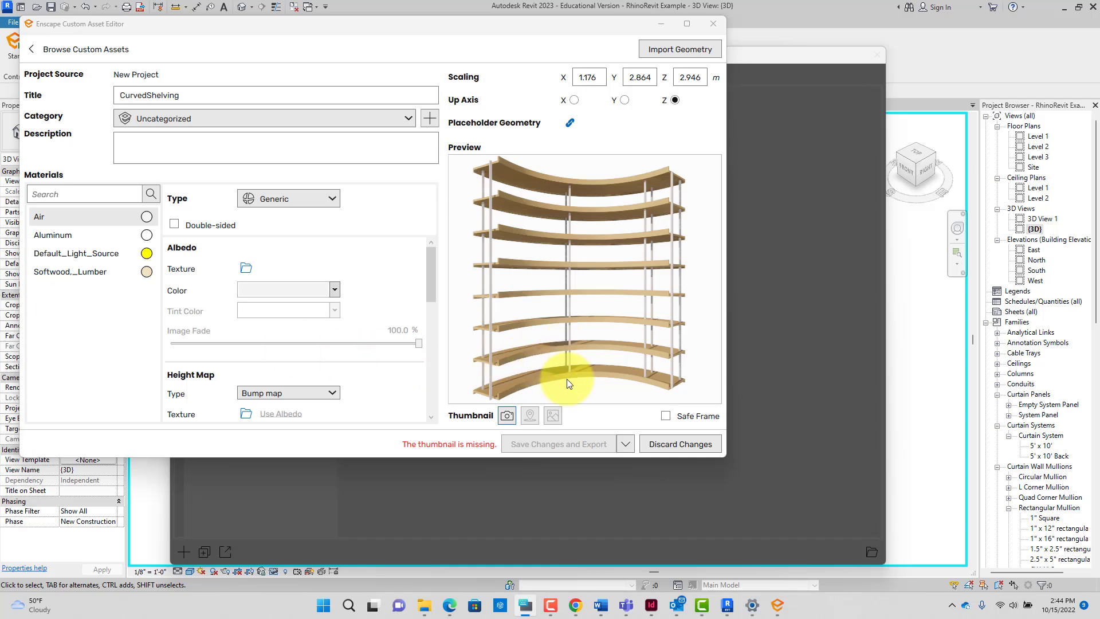
Step: Orbit the shelving to a three-quarter view and capture the asset thumbnail
{"action": "left_click_drag", "start_coordinate": [545, 366], "coordinate": [605, 229]}
{"action": "left_click", "coordinate": [507, 415]}
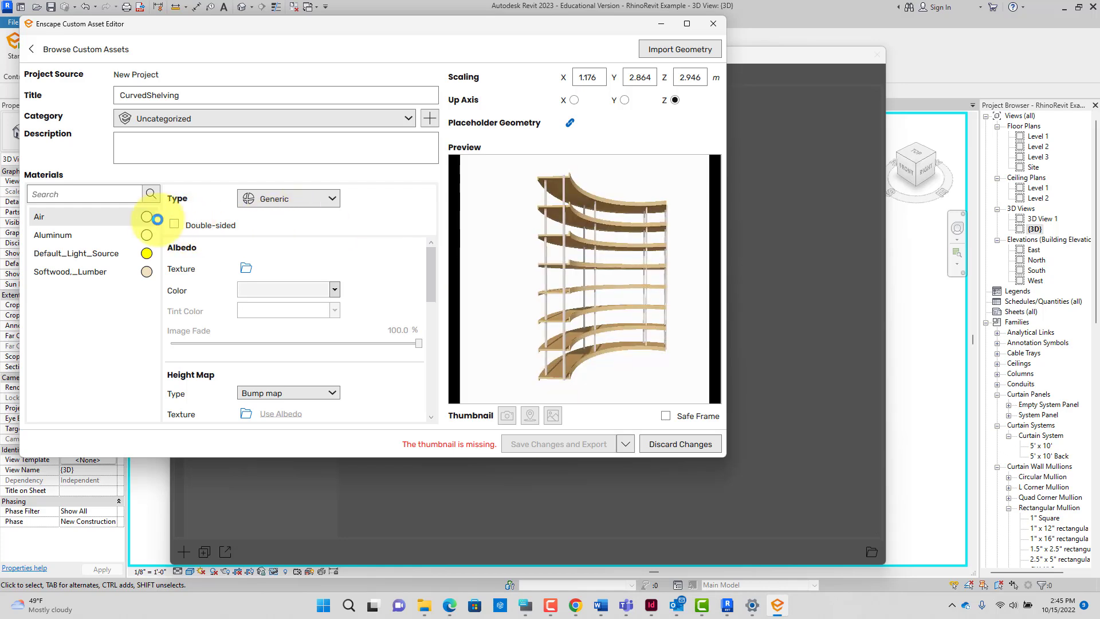
Step: Give the Aluminum material a light blue albedo, 80.4% metallic and 12.2% roughness
{"action": "left_click", "coordinate": [144, 236]}
{"action": "right_click", "coordinate": [147, 236]}
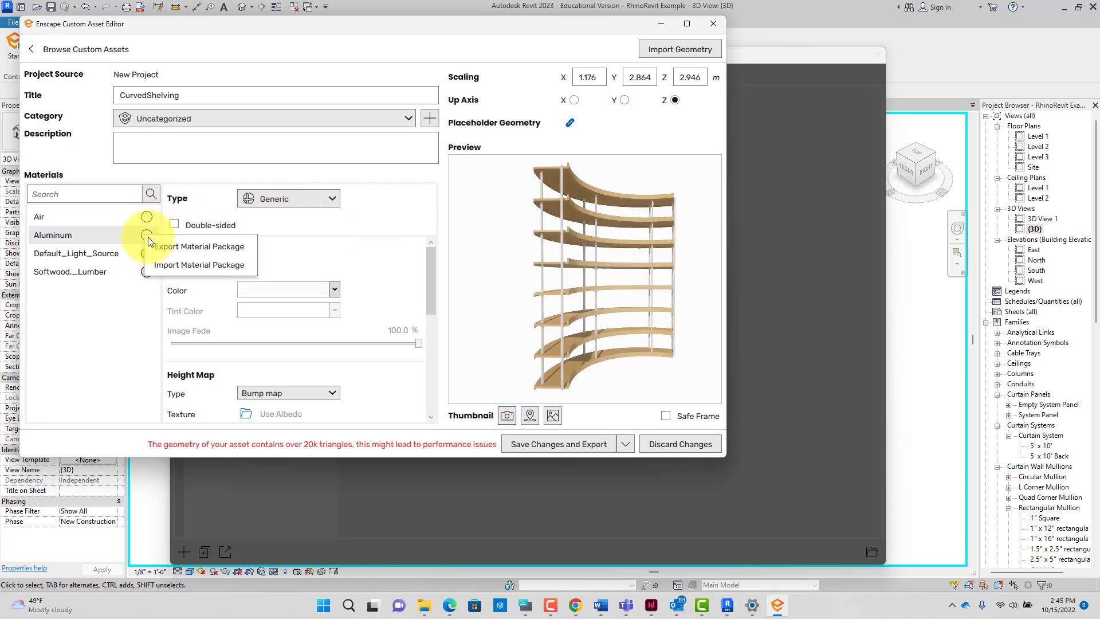
{"action": "left_click", "coordinate": [301, 271]}
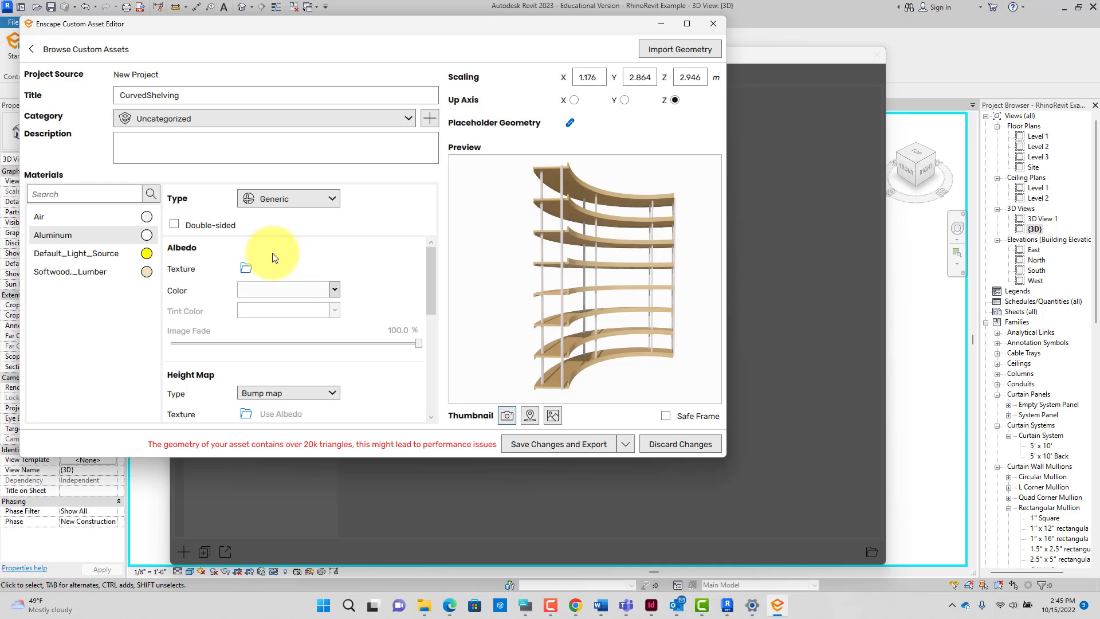
{"action": "left_click", "coordinate": [335, 290]}
{"action": "left_click", "coordinate": [253, 510]}
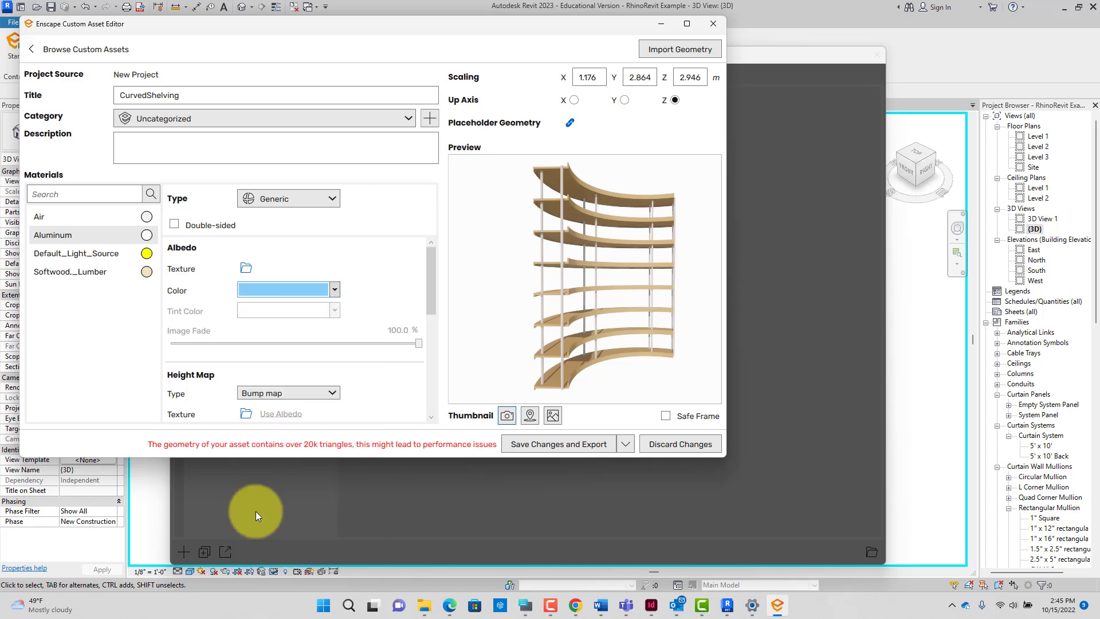
{"action": "scroll", "coordinate": [361, 292], "scroll_direction": "down", "scroll_amount": 3}
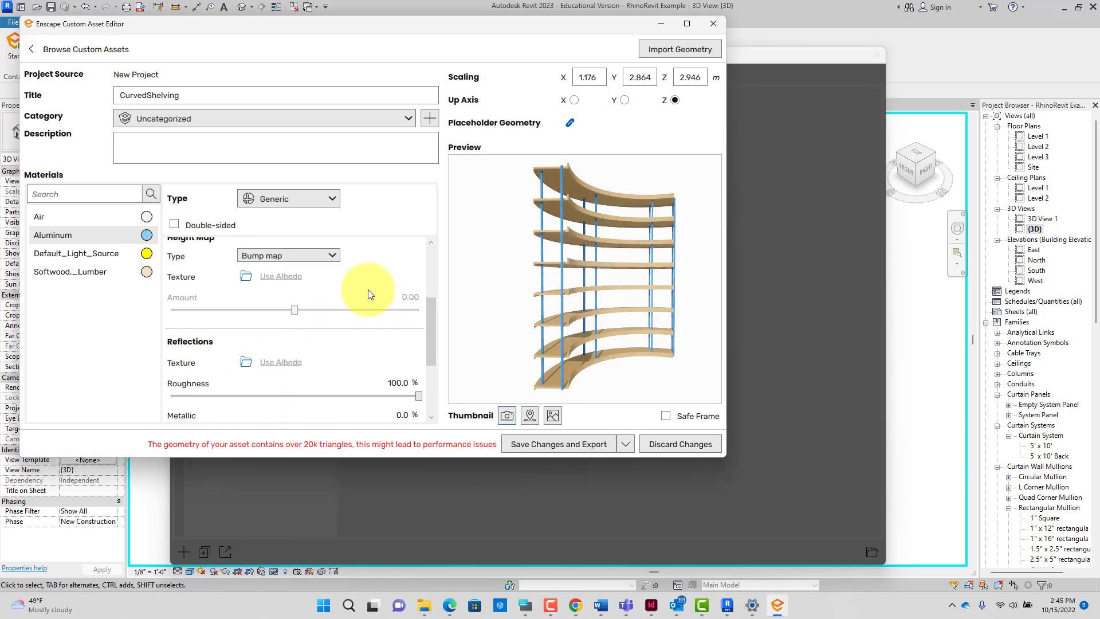
{"action": "scroll", "coordinate": [368, 290], "scroll_direction": "down", "scroll_amount": 2}
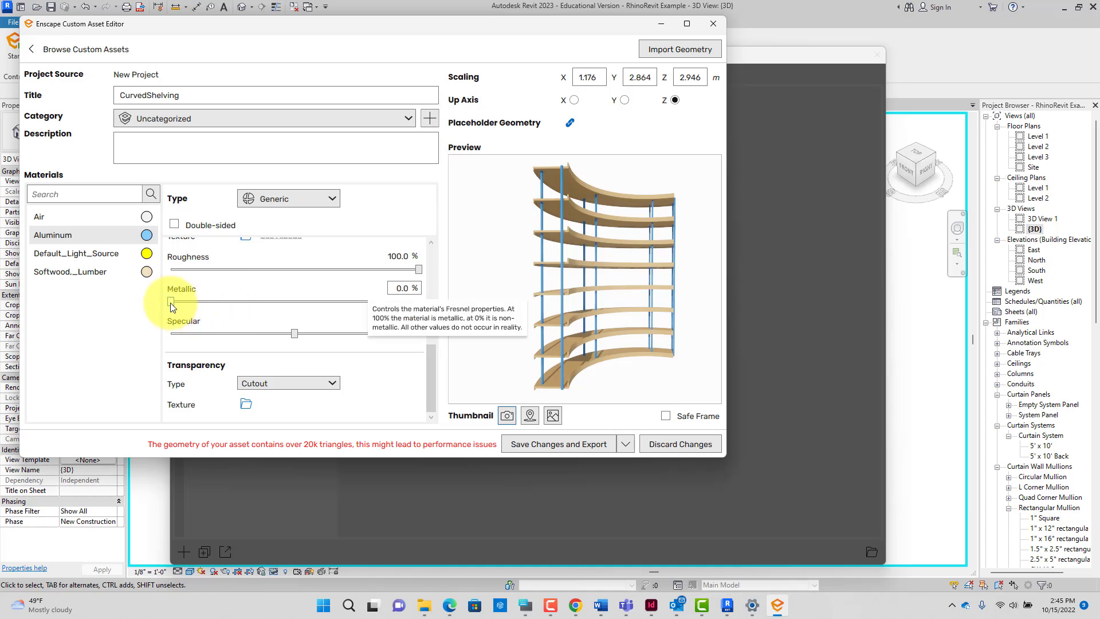
{"action": "left_click_drag", "start_coordinate": [171, 301], "coordinate": [345, 304]}
{"action": "left_click_drag", "start_coordinate": [421, 270], "coordinate": [233, 277]}
{"action": "left_click_drag", "start_coordinate": [345, 302], "coordinate": [371, 300]}
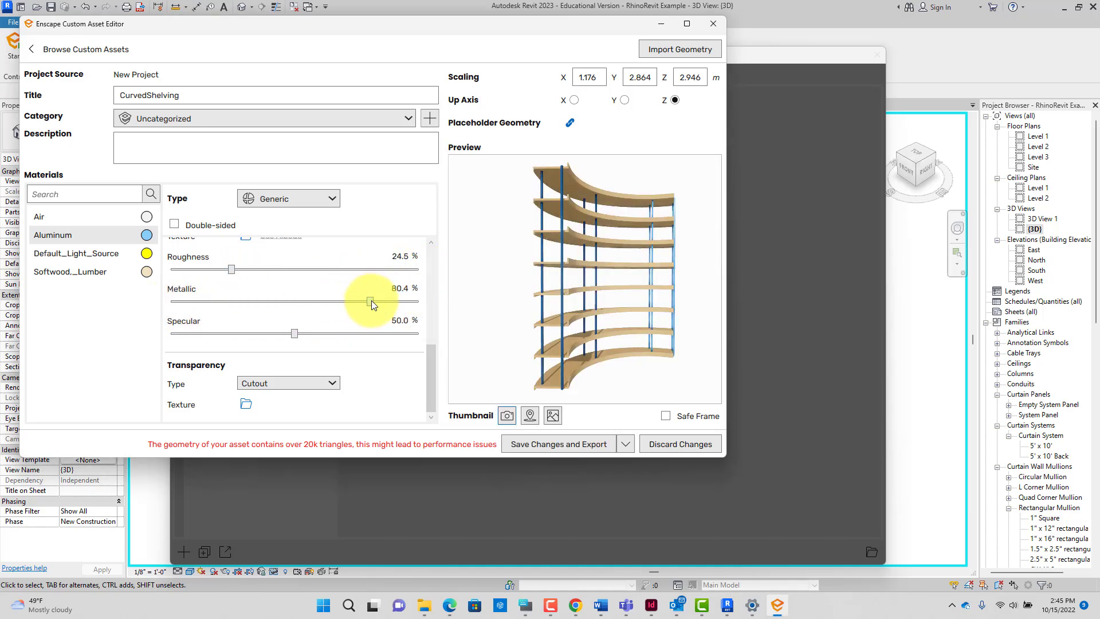
{"action": "left_click_drag", "start_coordinate": [232, 270], "coordinate": [201, 271]}
{"action": "left_click", "coordinate": [407, 283]}
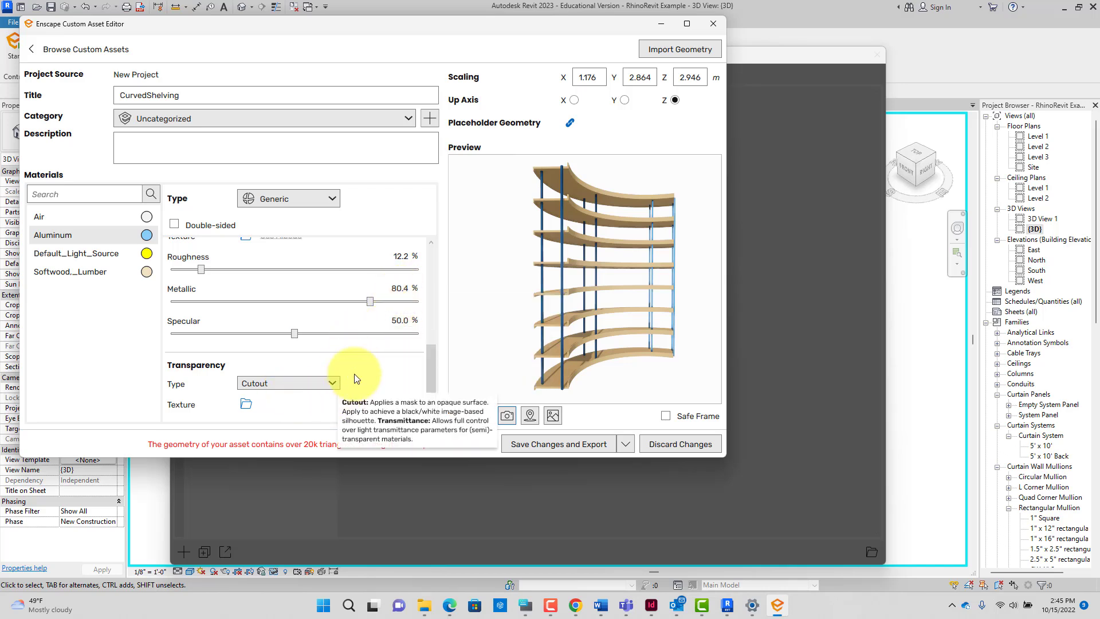
Step: Make Default_Light_Source self-illuminated with pale albedo and glow colours at 19,905 cd/m²
{"action": "right_click", "coordinate": [145, 255]}
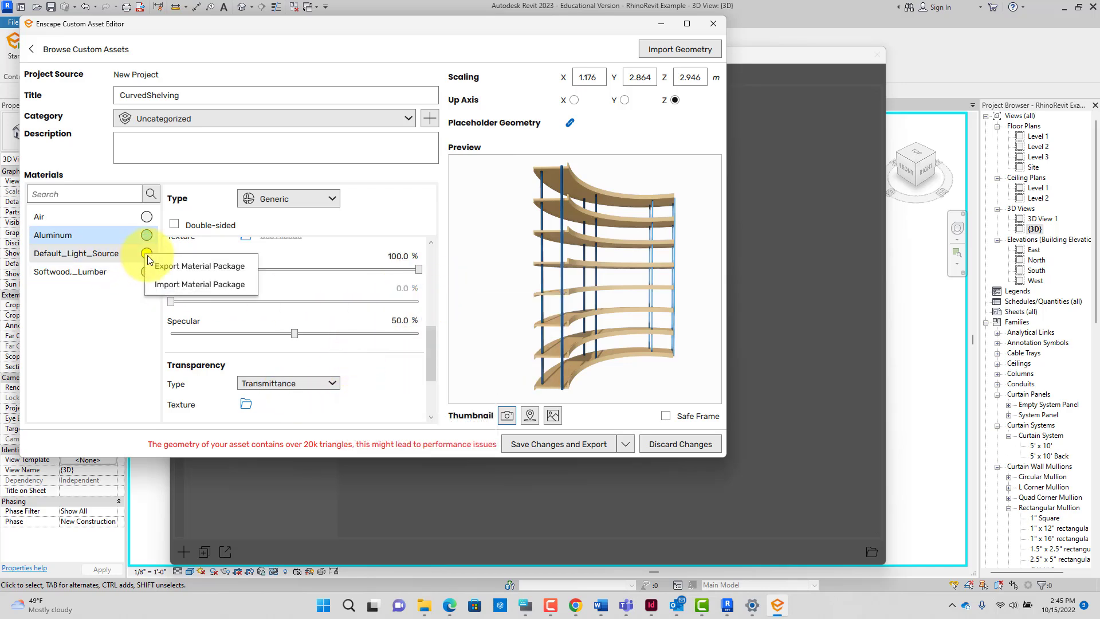
{"action": "left_click", "coordinate": [109, 253]}
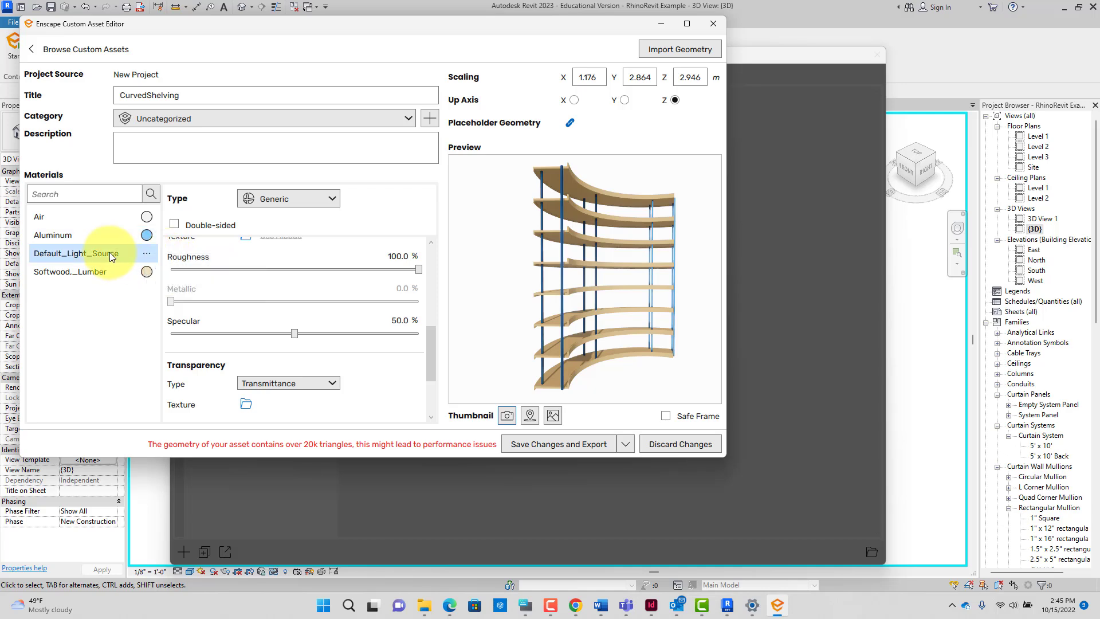
{"action": "left_click", "coordinate": [300, 205]}
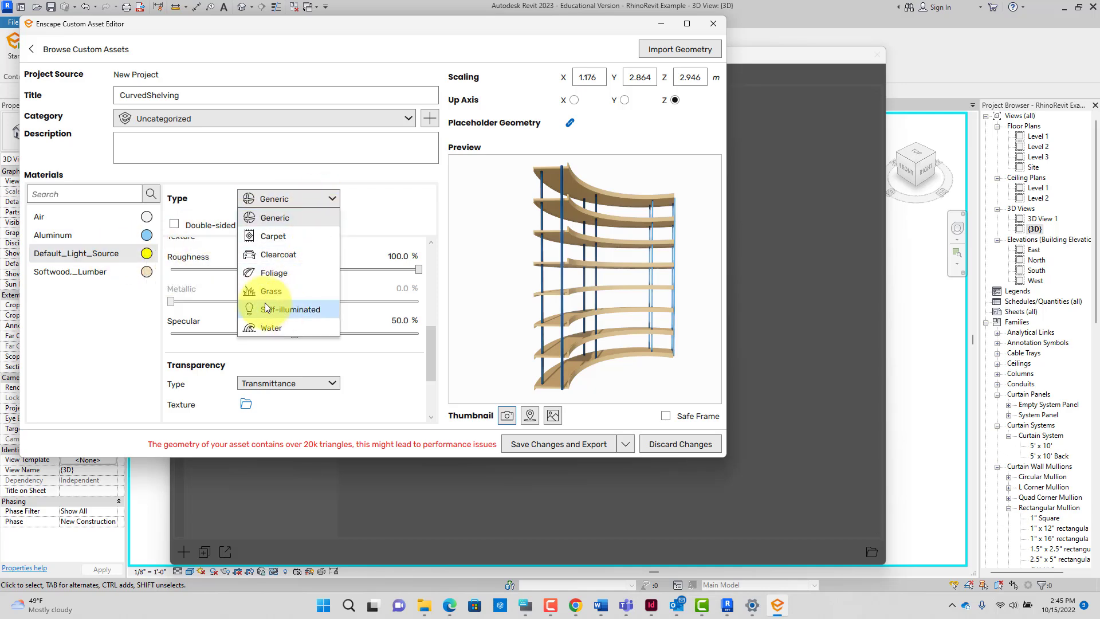
{"action": "left_click", "coordinate": [287, 310]}
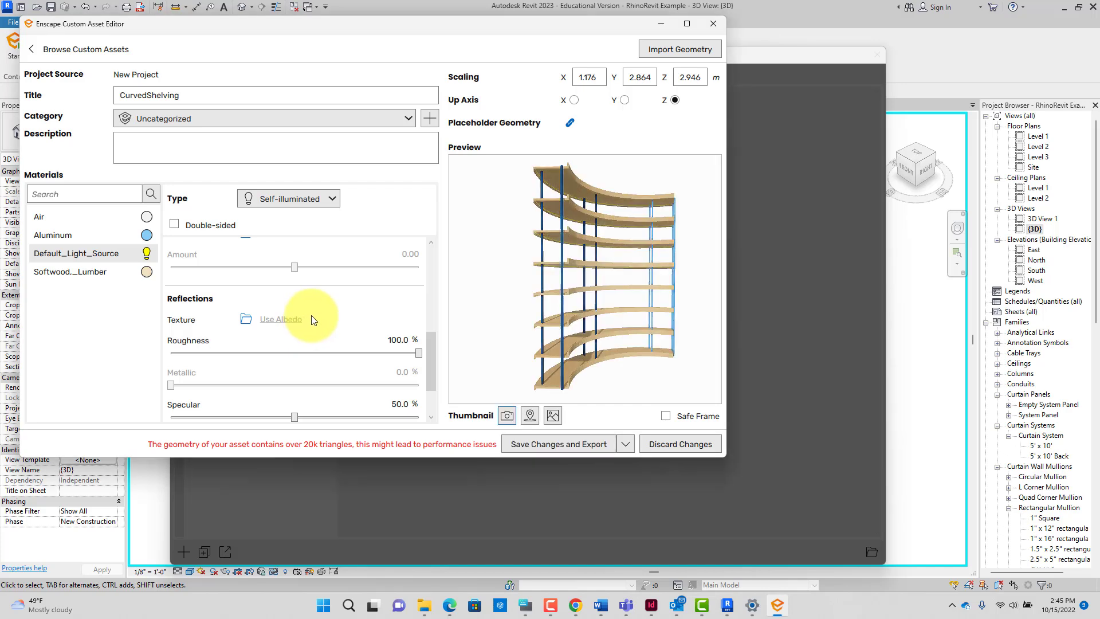
{"action": "scroll", "coordinate": [317, 308], "scroll_direction": "up", "scroll_amount": 5}
{"action": "left_click", "coordinate": [321, 275]}
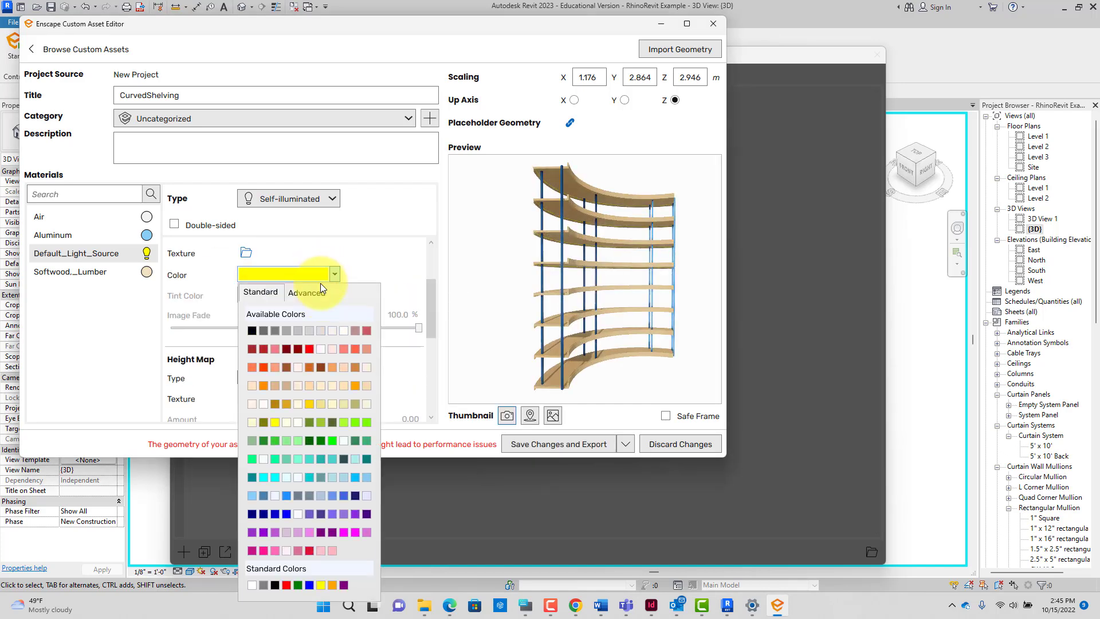
{"action": "left_click", "coordinate": [335, 335]}
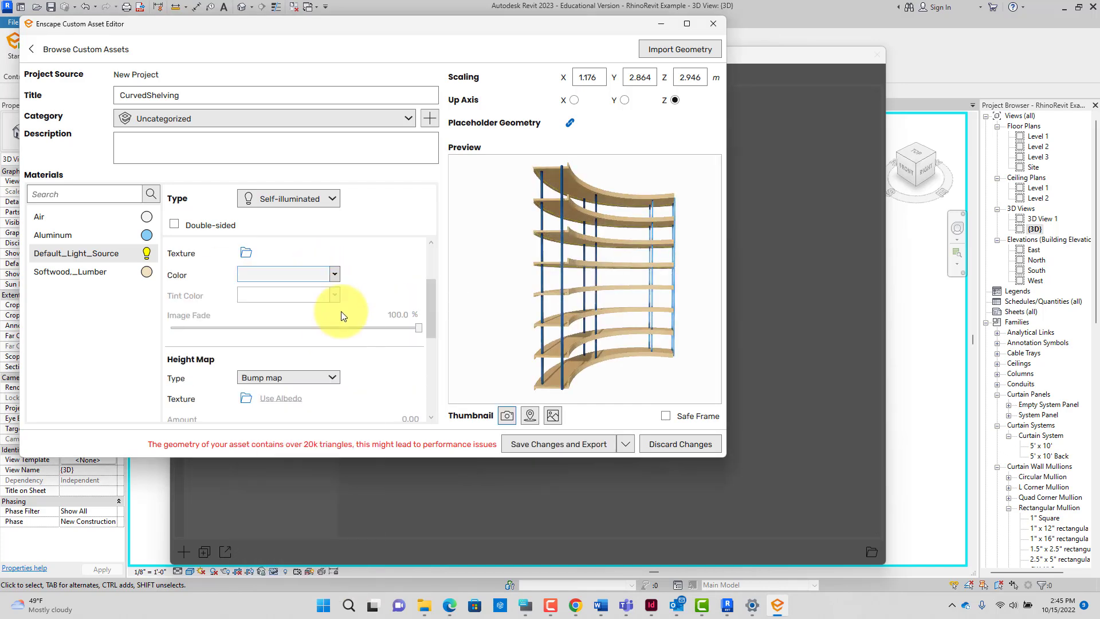
{"action": "left_click", "coordinate": [325, 300]}
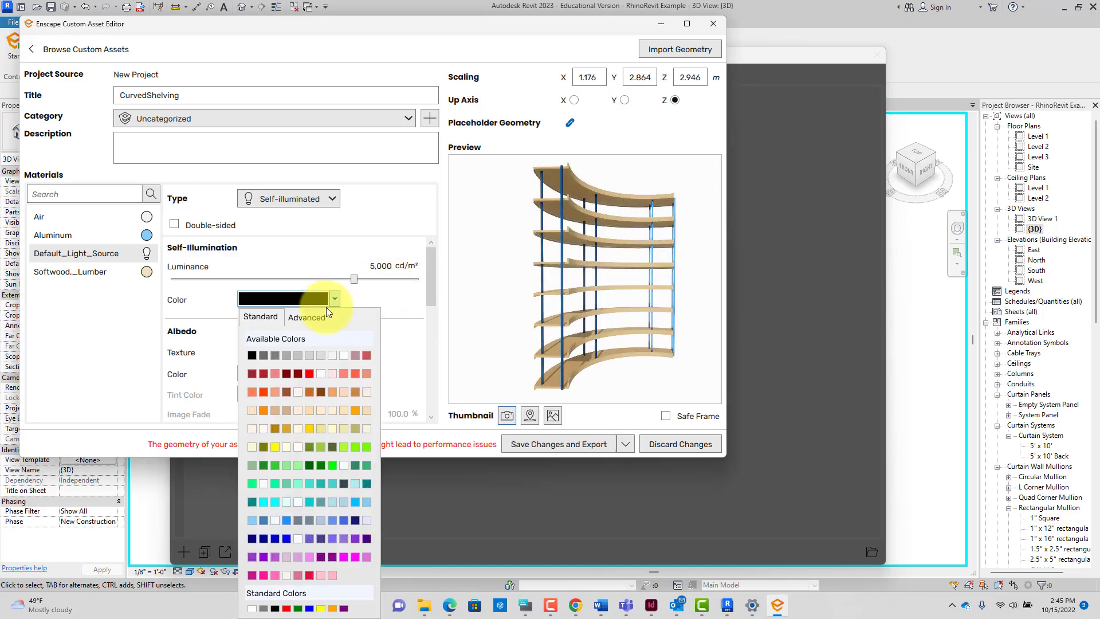
{"action": "left_click", "coordinate": [341, 355]}
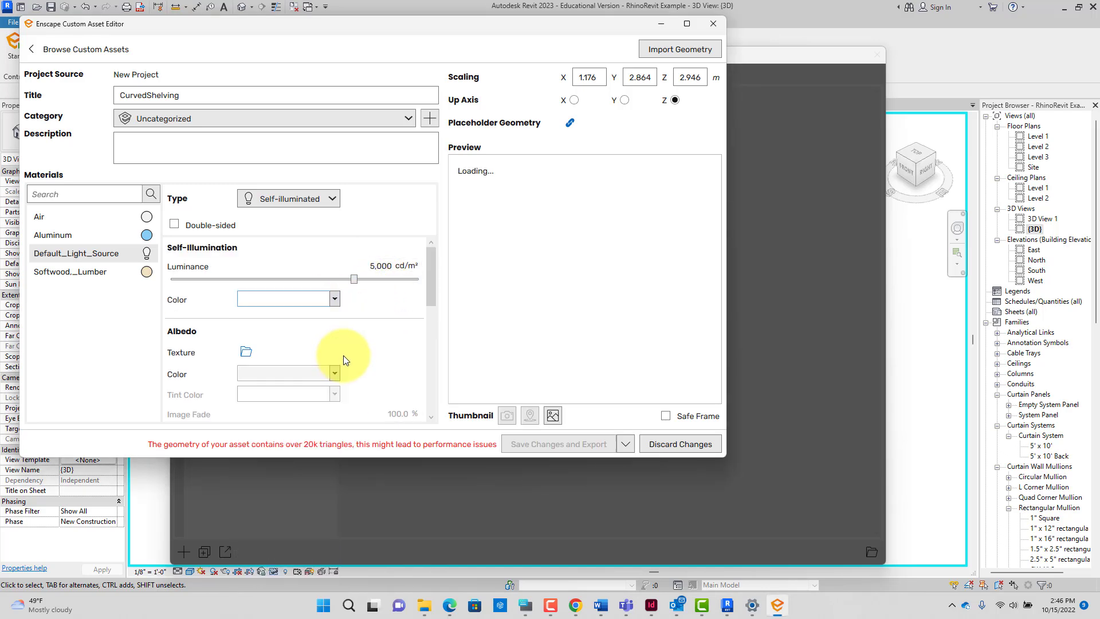
{"action": "left_click_drag", "start_coordinate": [359, 279], "coordinate": [393, 281]}
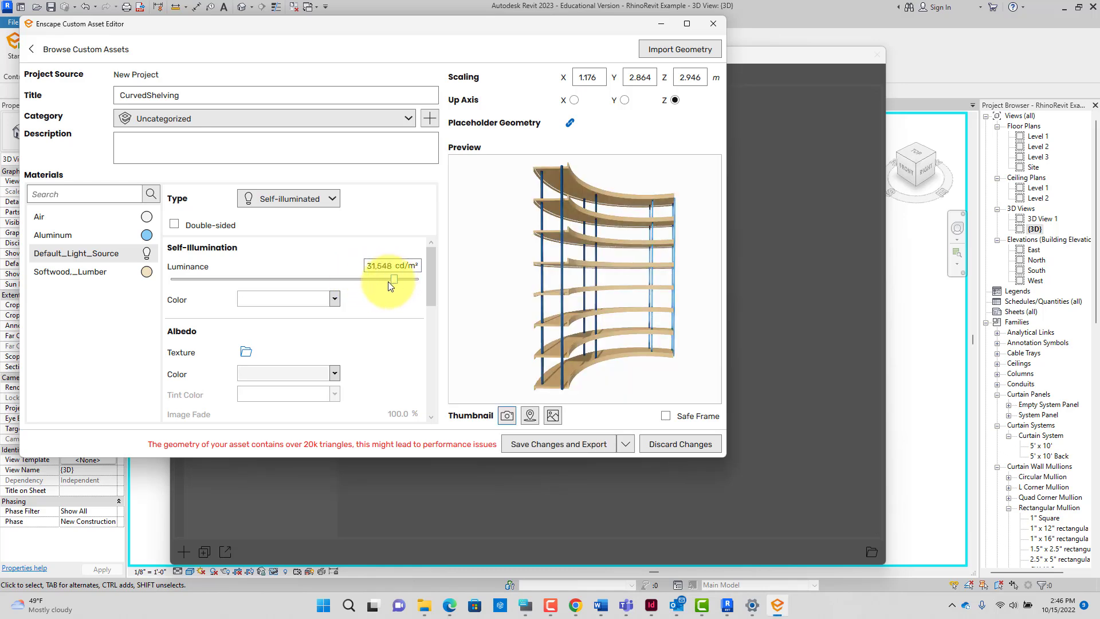
{"action": "left_click_drag", "start_coordinate": [390, 280], "coordinate": [383, 279]}
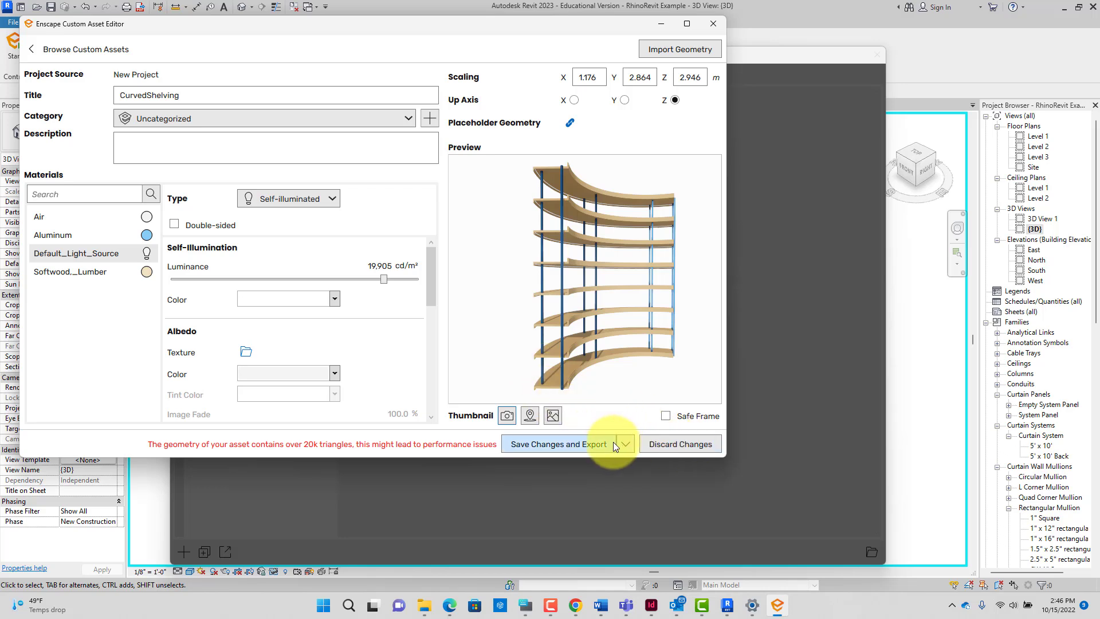
Step: Save and export the CurvedShelving asset, then close the editor to return to the library
{"action": "left_click", "coordinate": [574, 443]}
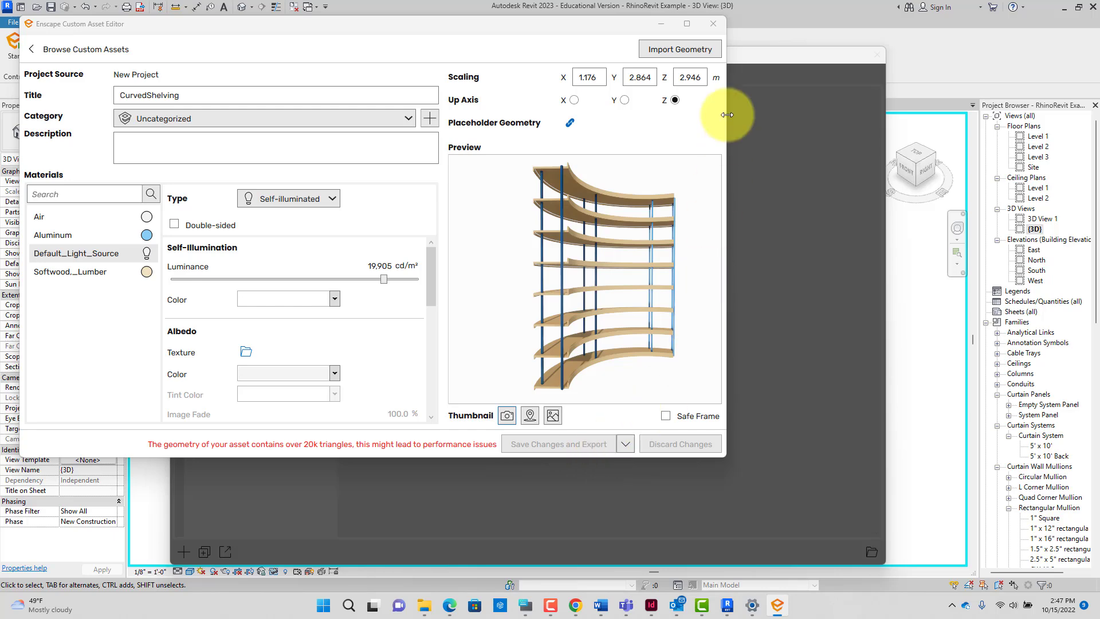
{"action": "left_click", "coordinate": [713, 21]}
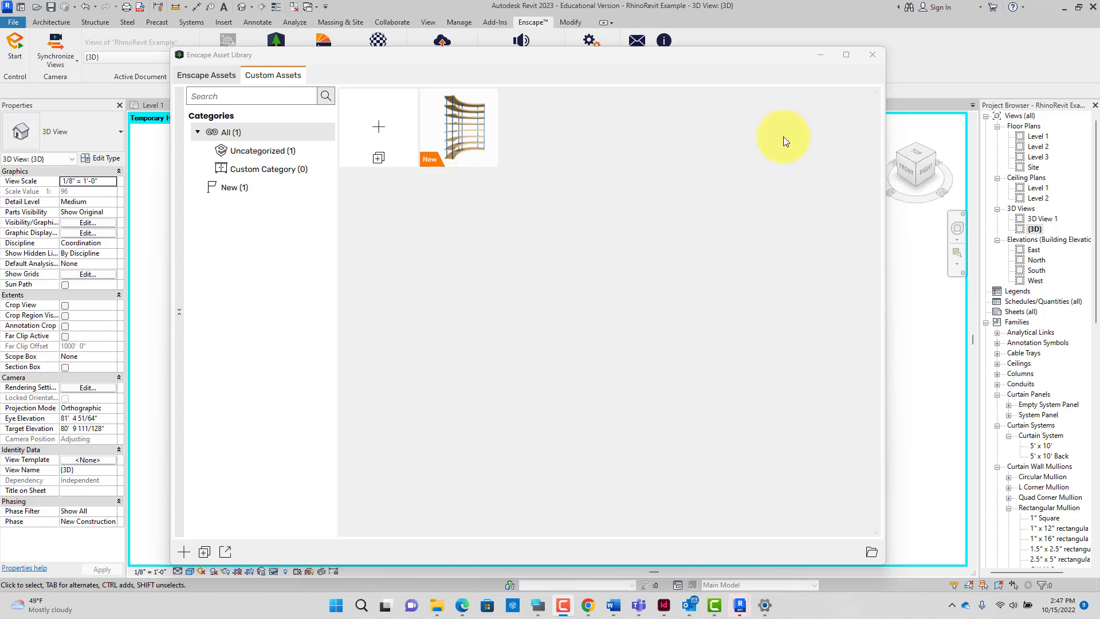
Step: Open the Level 1 floor plan and pick the CurvedShelving asset card for placement
{"action": "left_click_drag", "start_coordinate": [738, 63], "coordinate": [348, 139]}
{"action": "scroll", "coordinate": [634, 196], "scroll_direction": "down", "scroll_amount": 3}
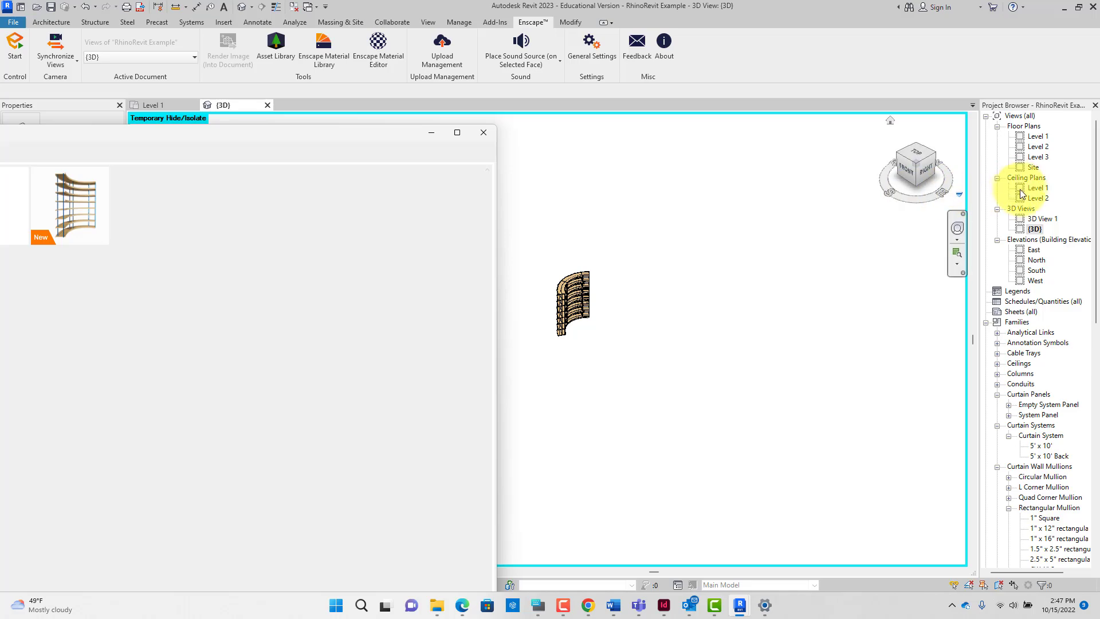
{"action": "double_click", "coordinate": [1036, 137]}
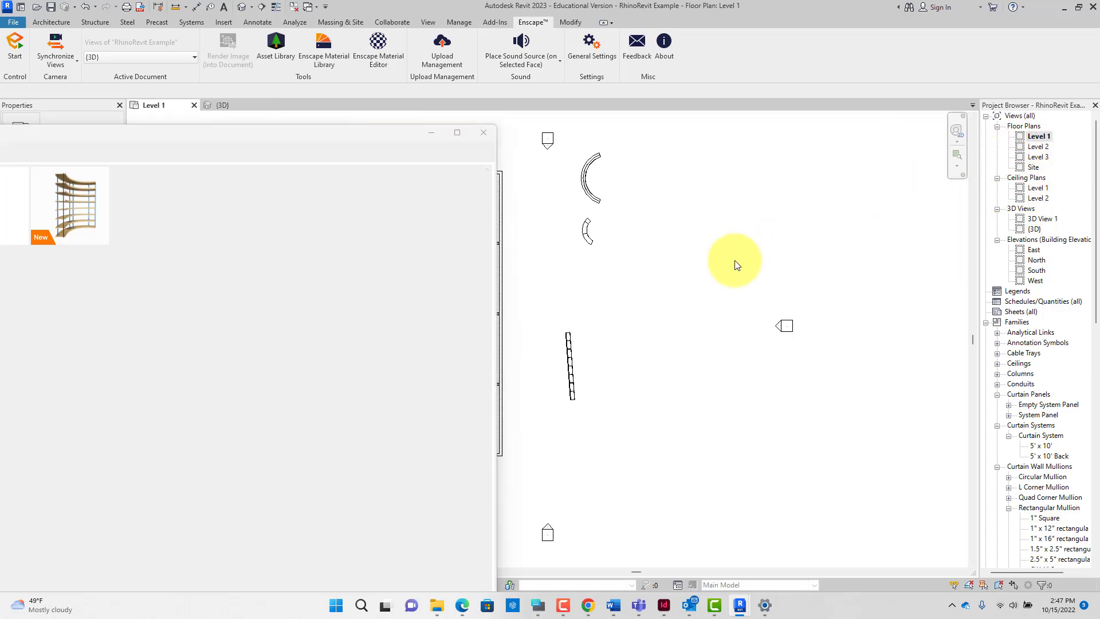
{"action": "scroll", "coordinate": [610, 291], "scroll_direction": "up", "scroll_amount": 6}
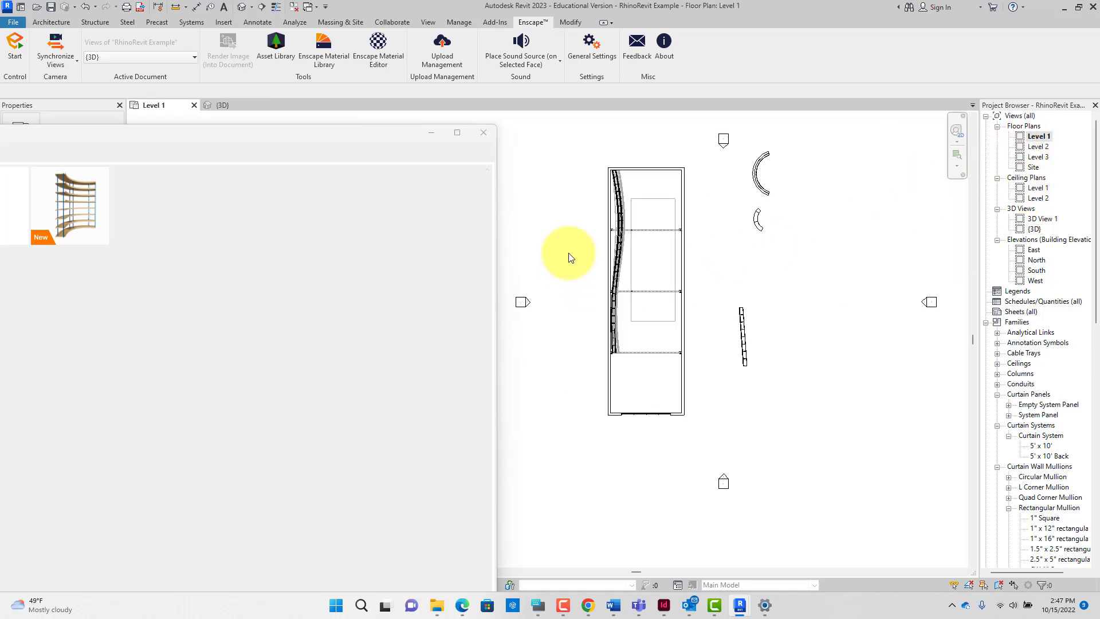
{"action": "left_click", "coordinate": [82, 182]}
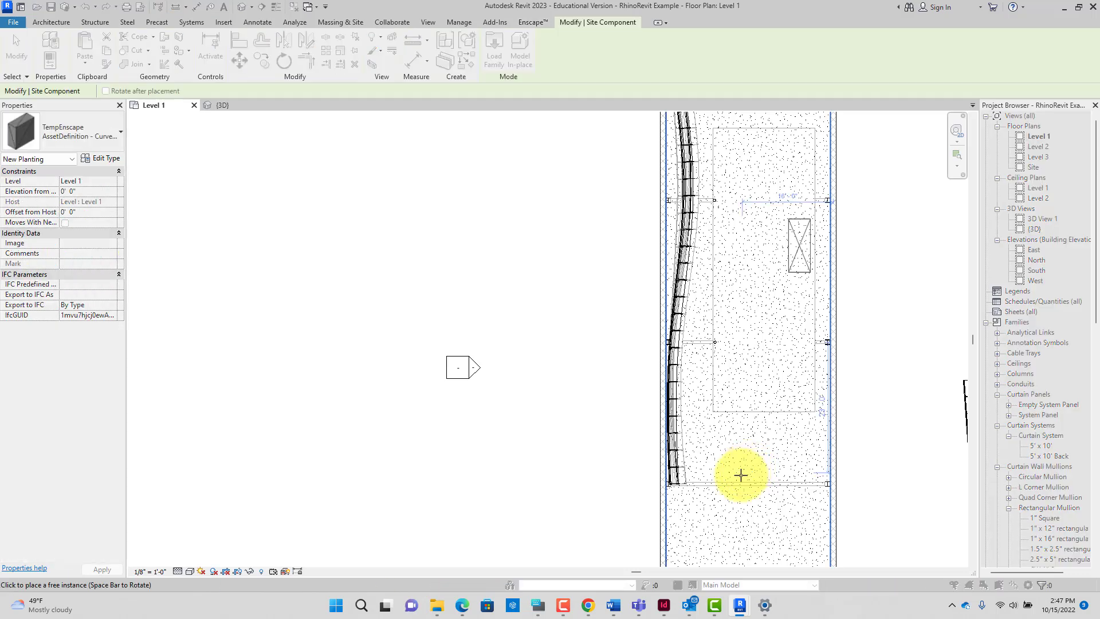
Step: Place CurvedShelving boxes inside the building, with the second one snapped below the first
{"action": "scroll", "coordinate": [719, 511], "scroll_direction": "down", "scroll_amount": 4}
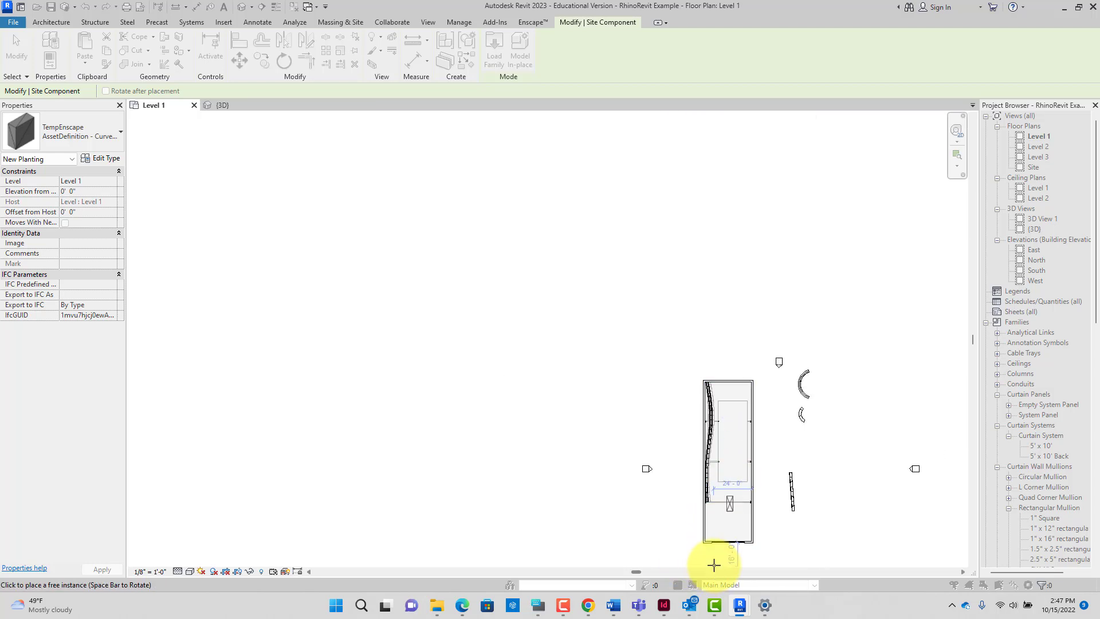
{"action": "left_click", "coordinate": [707, 562]}
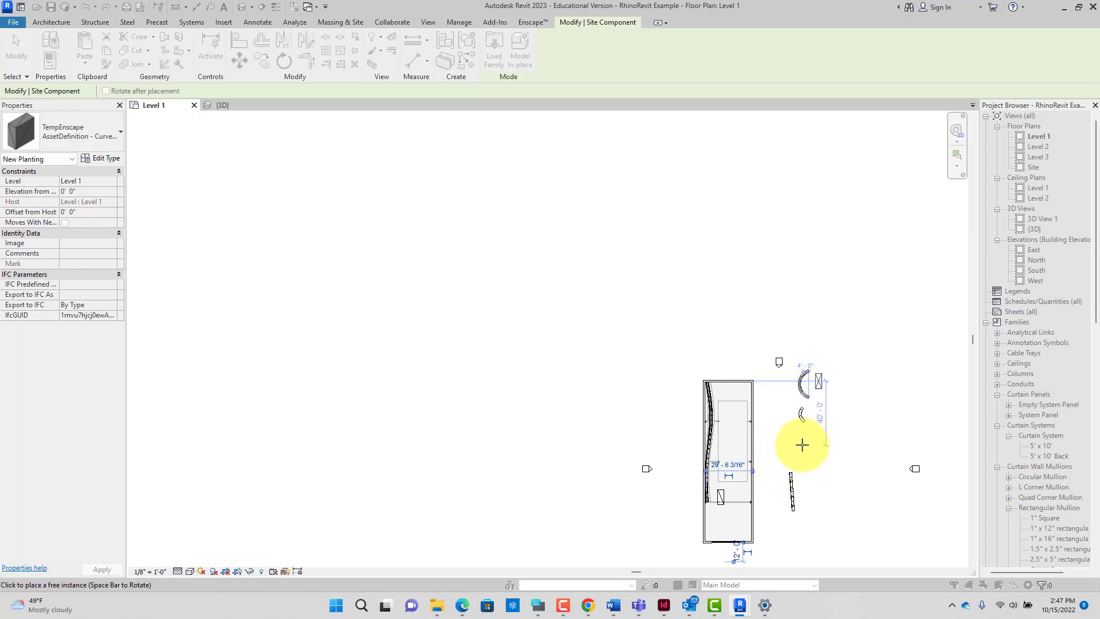
{"action": "scroll", "coordinate": [801, 446], "scroll_direction": "up", "scroll_amount": 3}
{"action": "scroll", "coordinate": [754, 440], "scroll_direction": "down", "scroll_amount": 2}
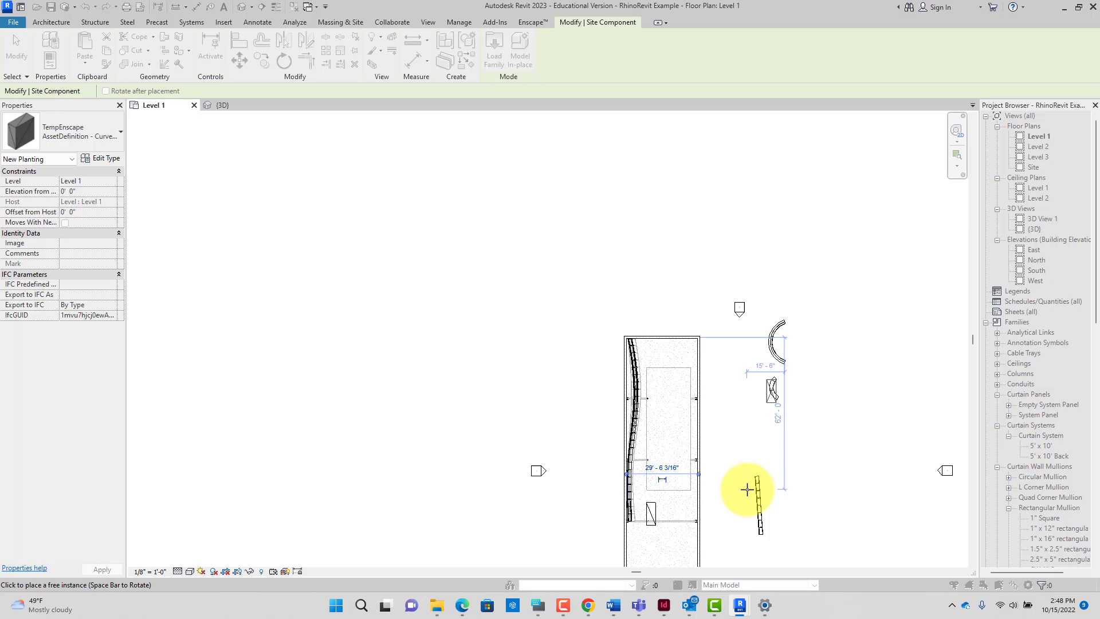
{"action": "scroll", "coordinate": [740, 479], "scroll_direction": "down", "scroll_amount": 2}
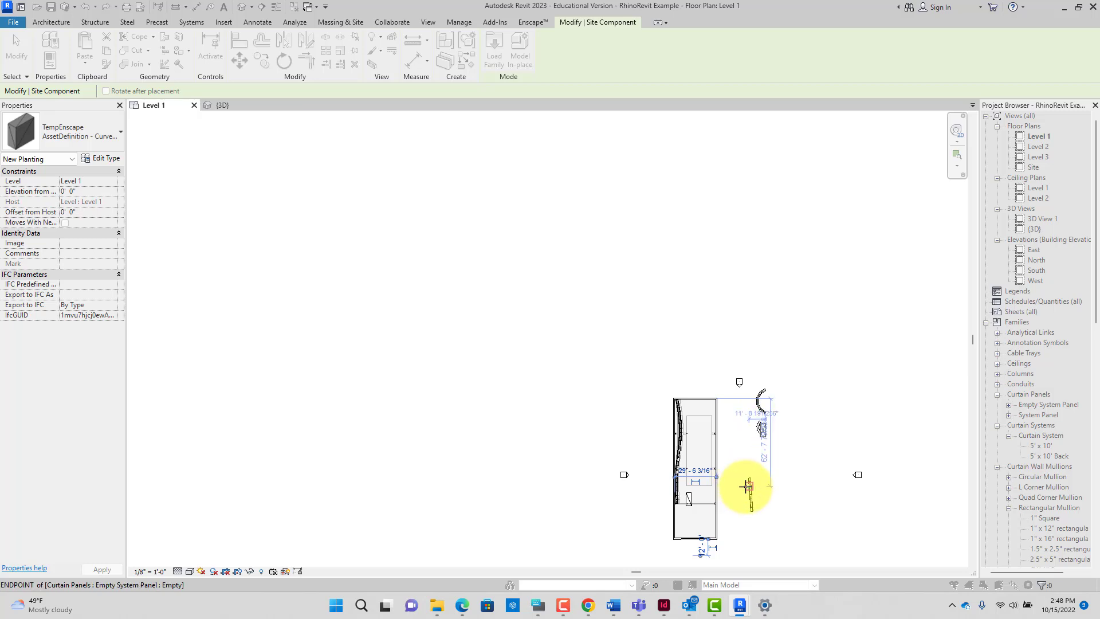
{"action": "scroll", "coordinate": [745, 486], "scroll_direction": "up", "scroll_amount": 3}
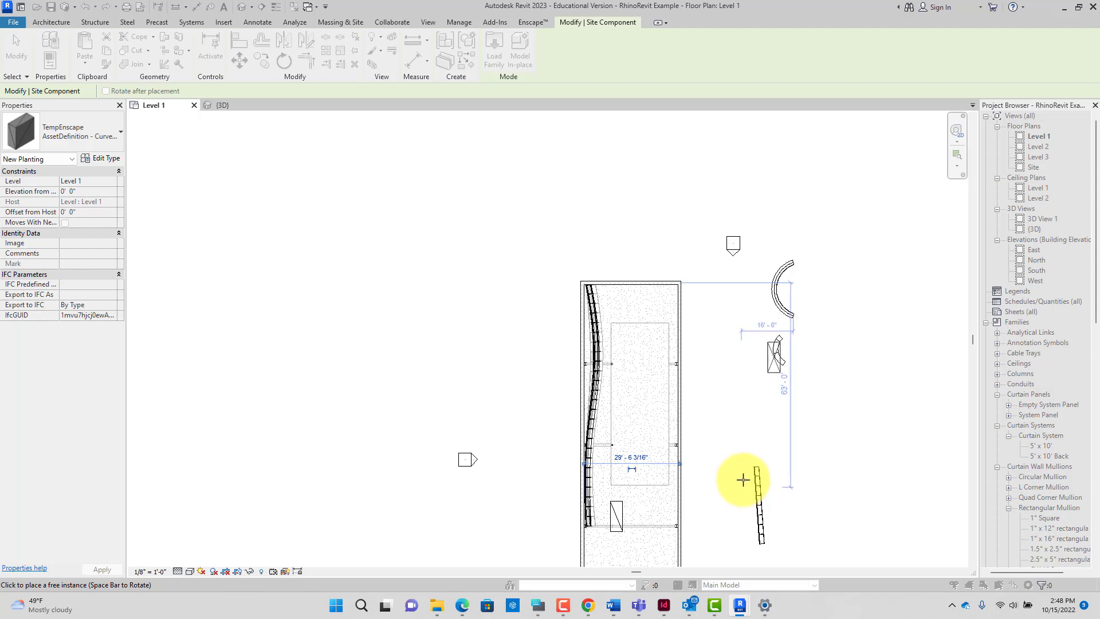
{"action": "left_click", "coordinate": [779, 337]}
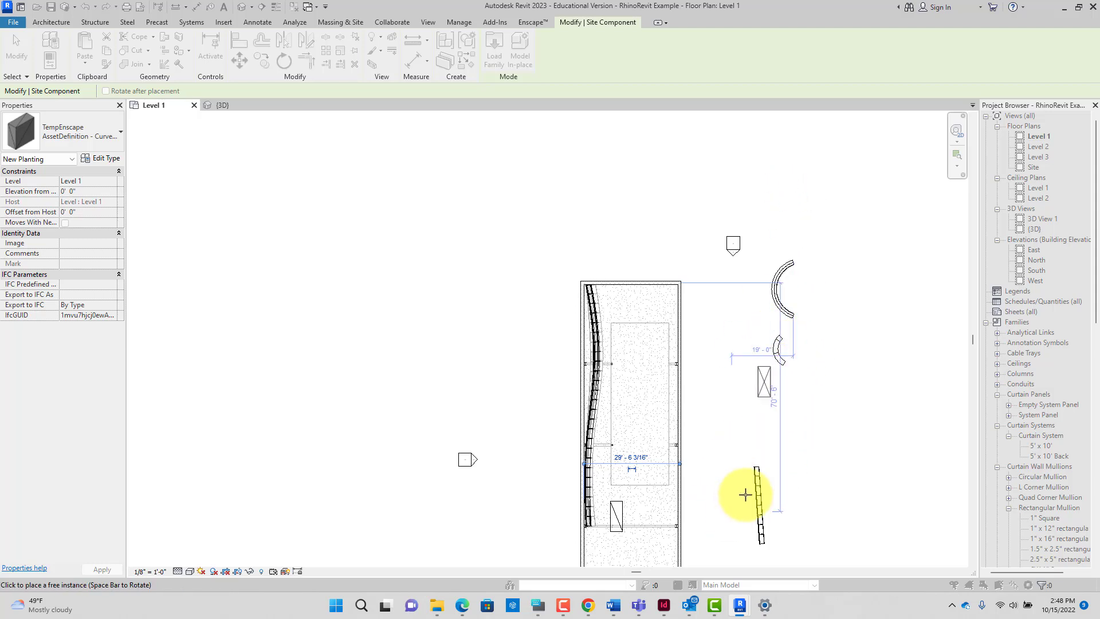
{"action": "scroll", "coordinate": [734, 480], "scroll_direction": "down", "scroll_amount": 2}
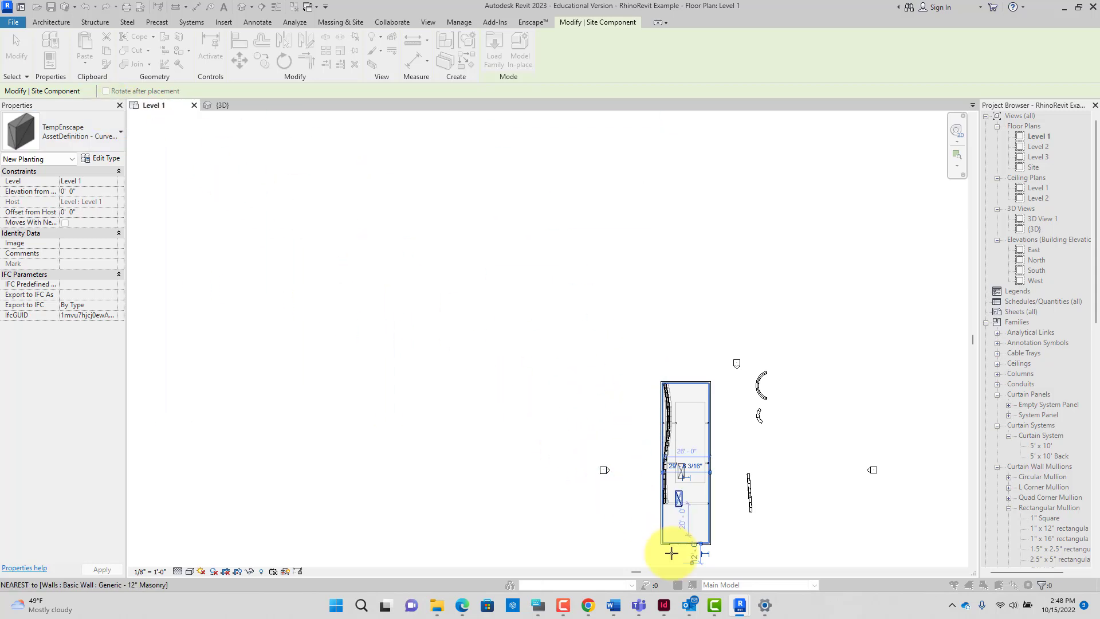
{"action": "left_click", "coordinate": [682, 569]}
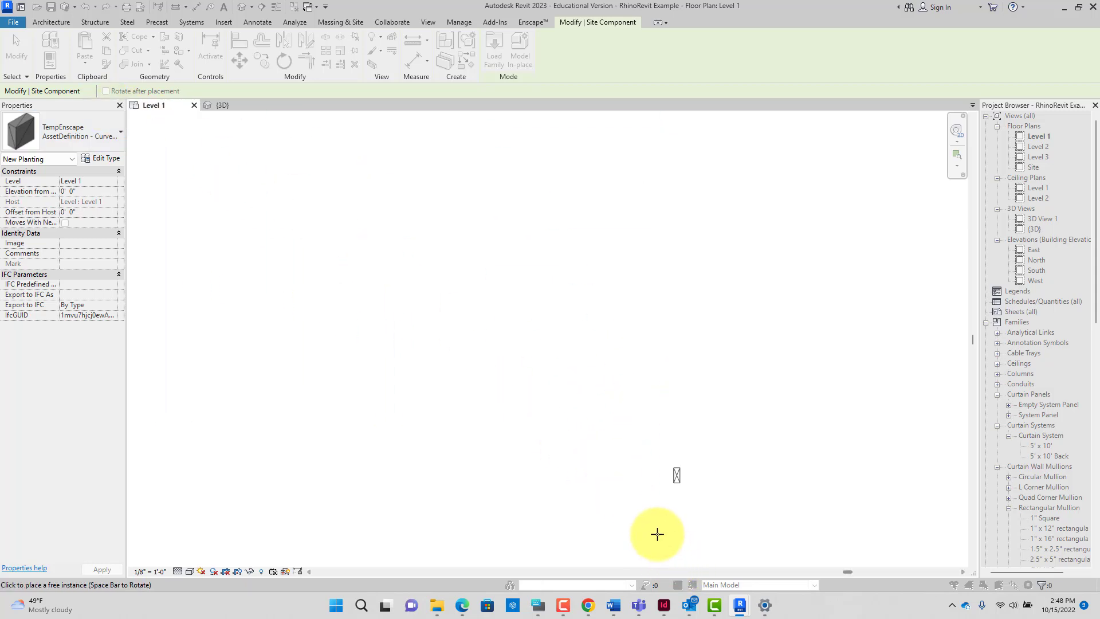
{"action": "scroll", "coordinate": [655, 523], "scroll_direction": "down", "scroll_amount": 3}
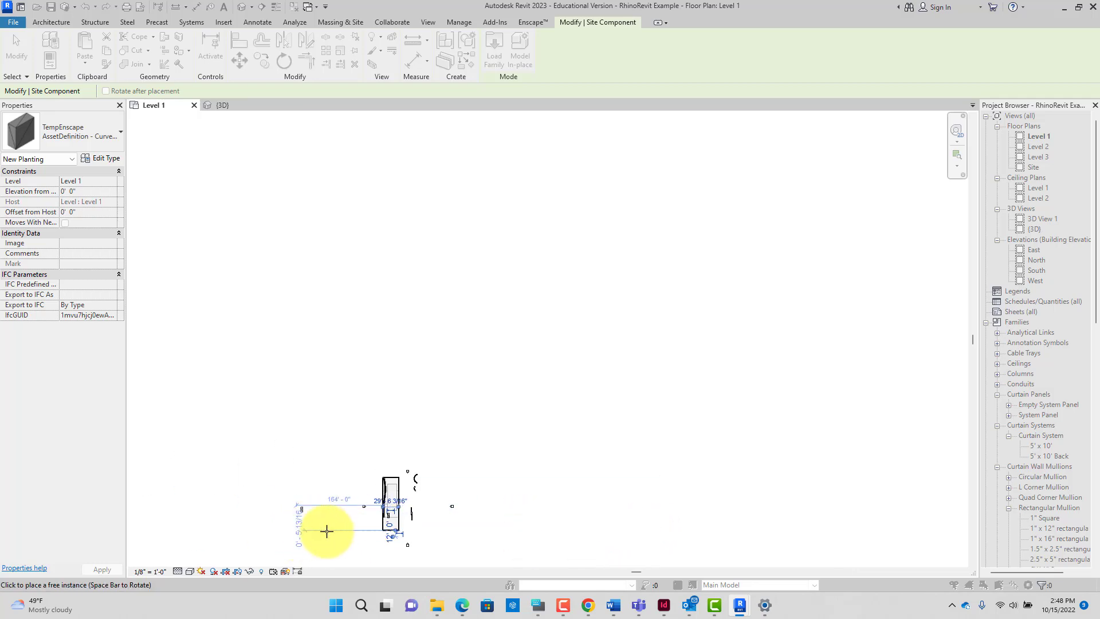
{"action": "scroll", "coordinate": [344, 539], "scroll_direction": "up", "scroll_amount": 5}
{"action": "scroll", "coordinate": [466, 523], "scroll_direction": "down", "scroll_amount": 5}
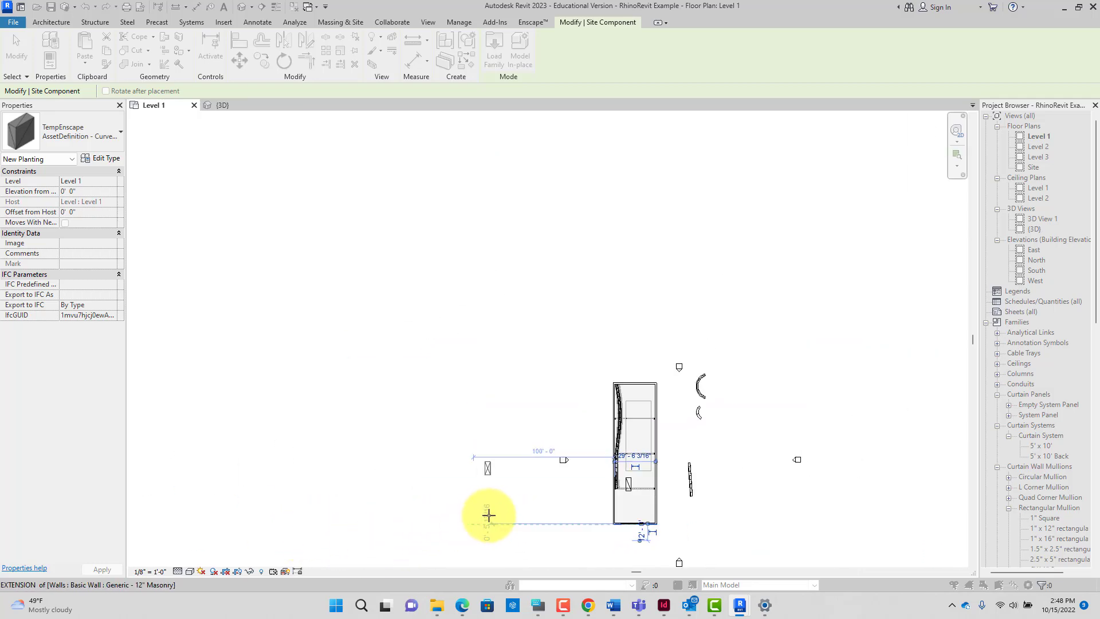
{"action": "left_click", "coordinate": [616, 558]}
{"action": "key", "text": "Escape"}
{"action": "key", "text": "Escape"}
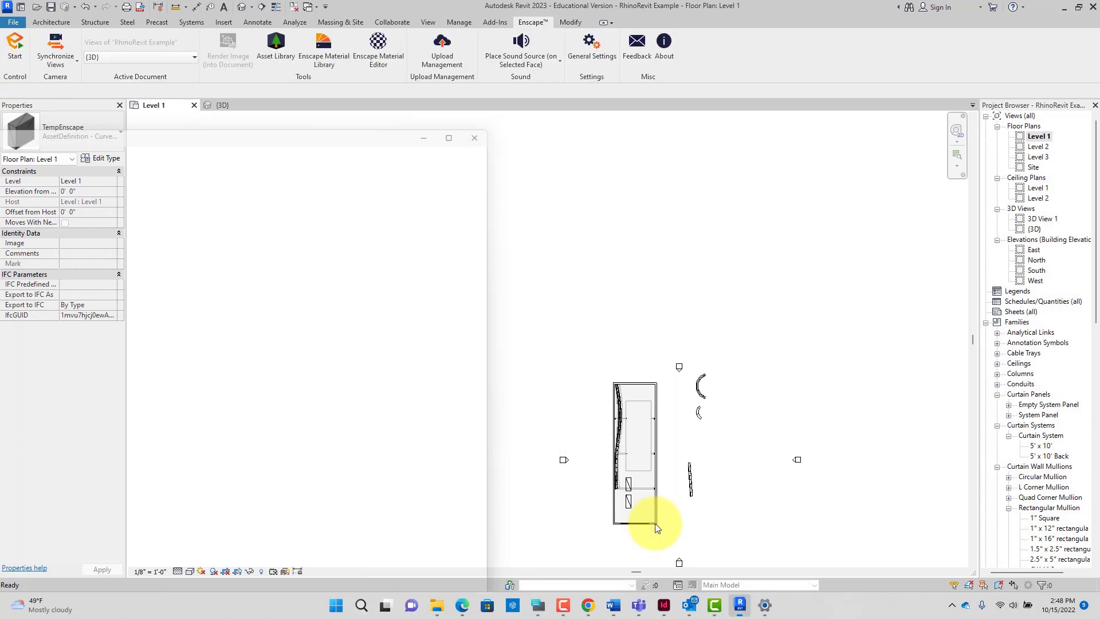
{"action": "scroll", "coordinate": [652, 508], "scroll_direction": "up", "scroll_amount": 8}
{"action": "left_click", "coordinate": [570, 489]}
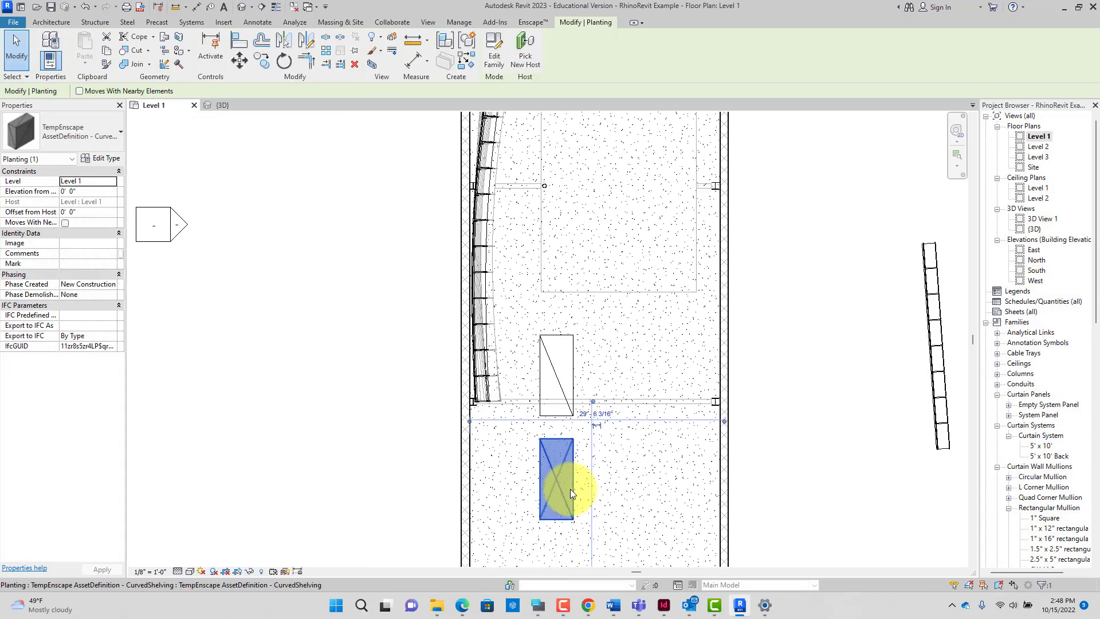
{"action": "left_click", "coordinate": [572, 368]}
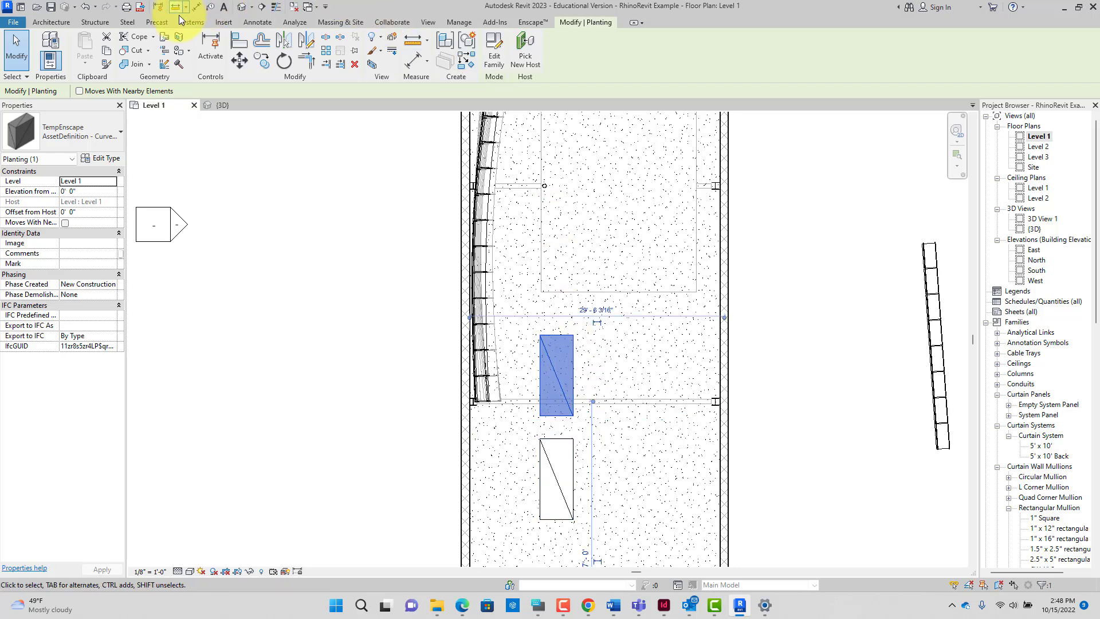
Step: Reopen CurvedShelving in the Custom Asset Editor from the Asset Library and browse for placeholder geometry
{"action": "left_click", "coordinate": [527, 24]}
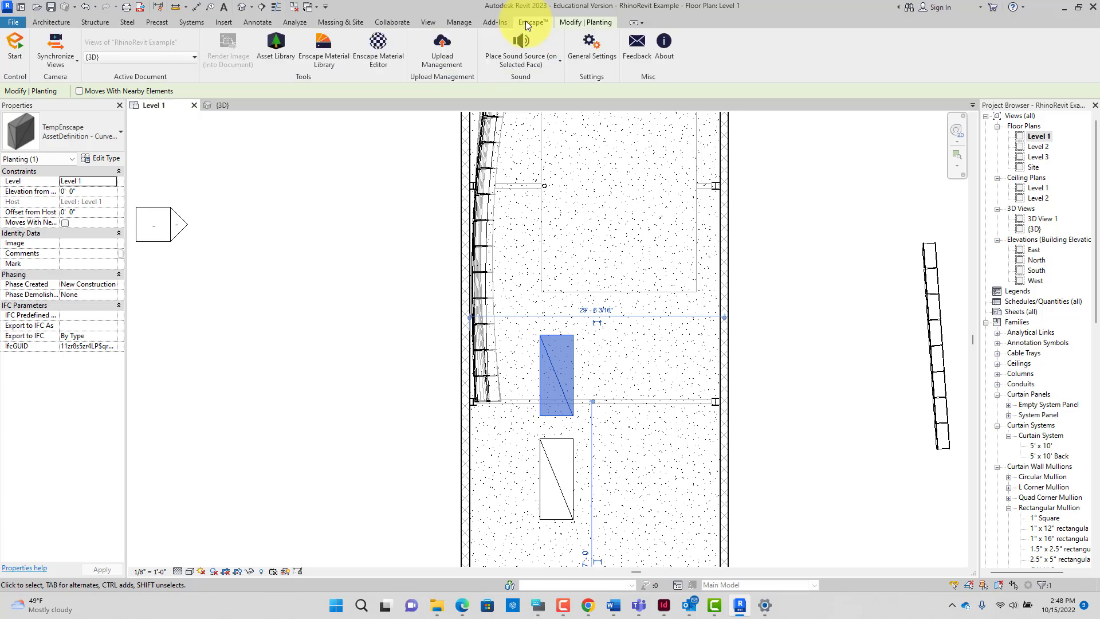
{"action": "left_click", "coordinate": [271, 44]}
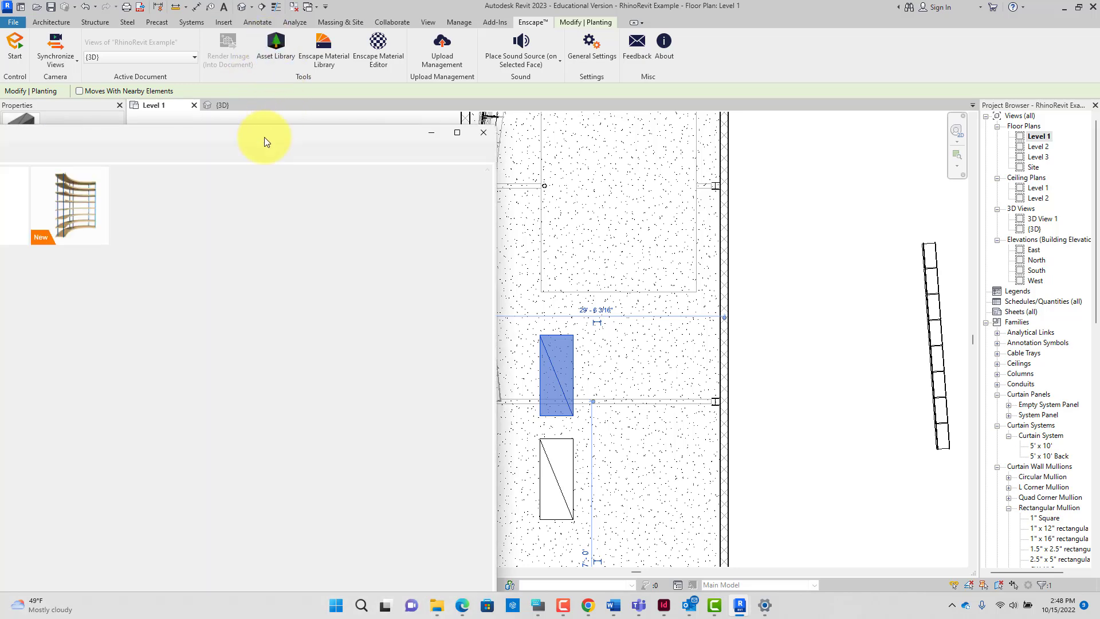
{"action": "left_click_drag", "start_coordinate": [267, 136], "coordinate": [639, 43]}
{"action": "mouse_move", "coordinate": [469, 132]}
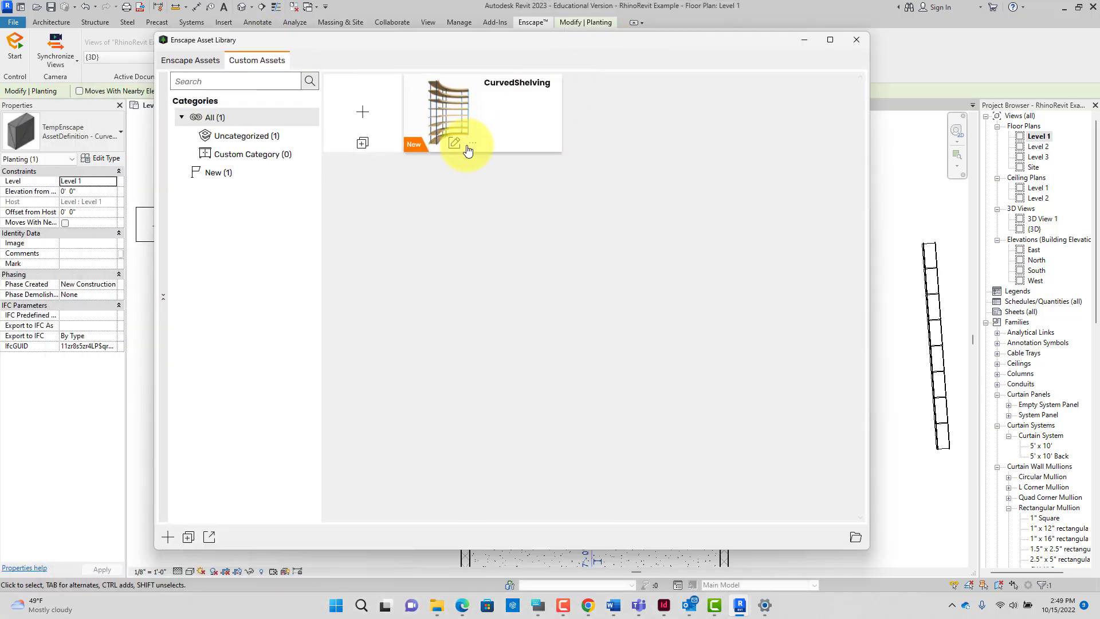
{"action": "left_click", "coordinate": [454, 145]}
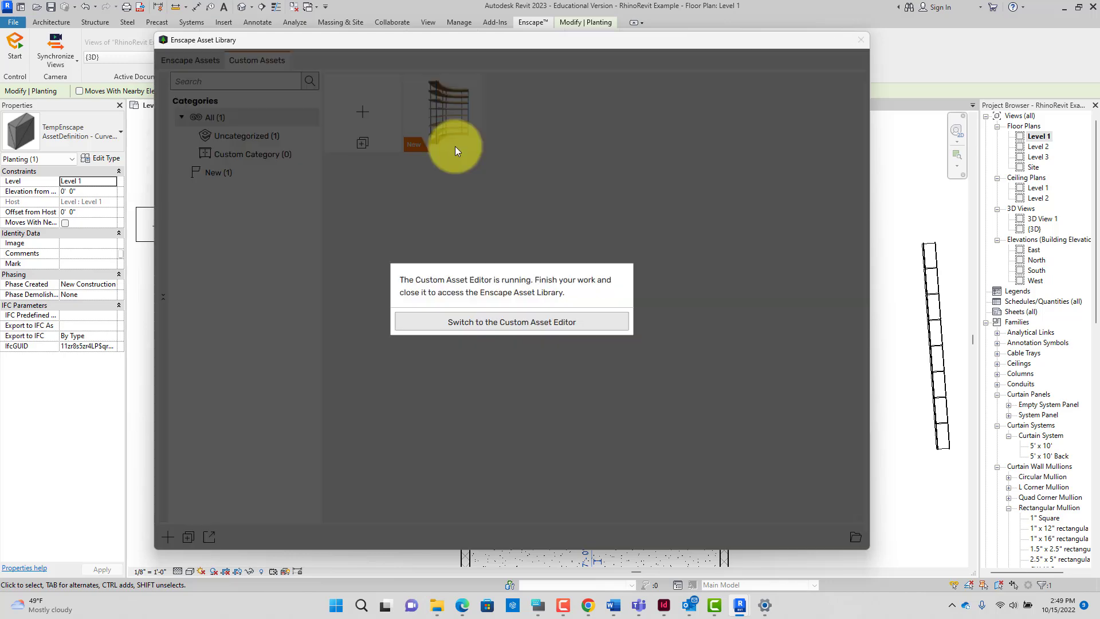
{"action": "left_click", "coordinate": [497, 322]}
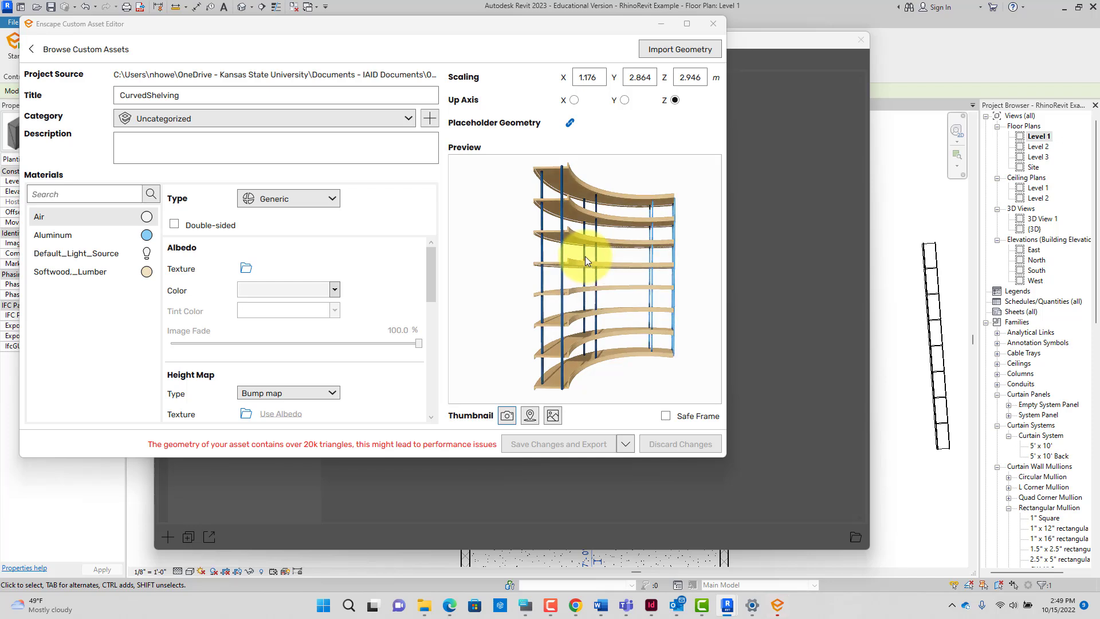
{"action": "left_click", "coordinate": [569, 124]}
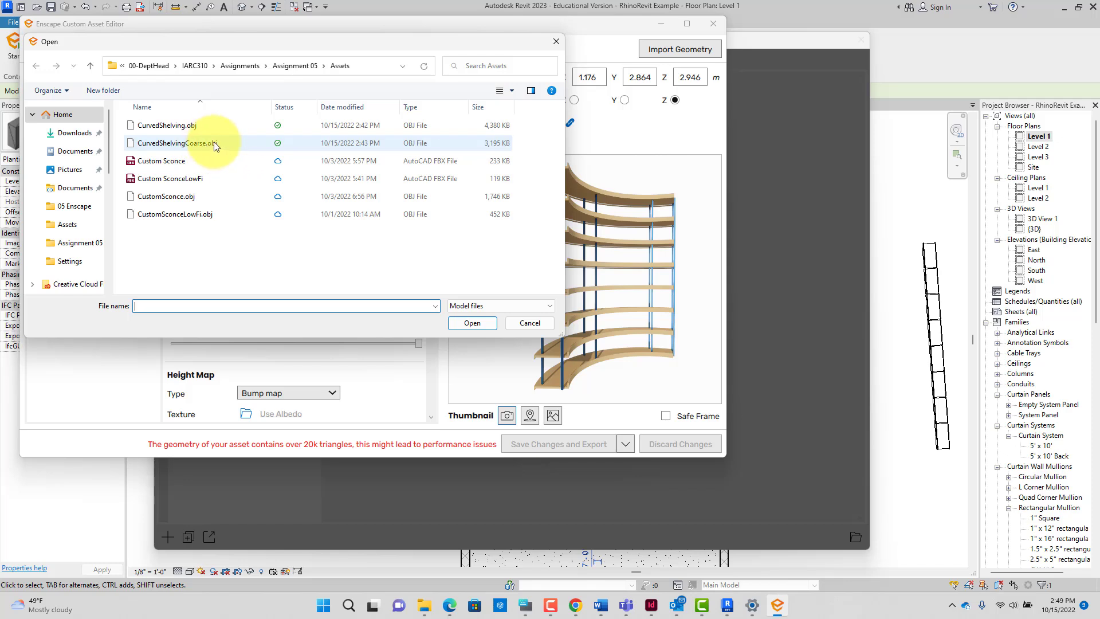
Step: Load CurvedShelvingCoarse.obj as the CurvedShelving asset's placeholder geometry
{"action": "left_click", "coordinate": [497, 146]}
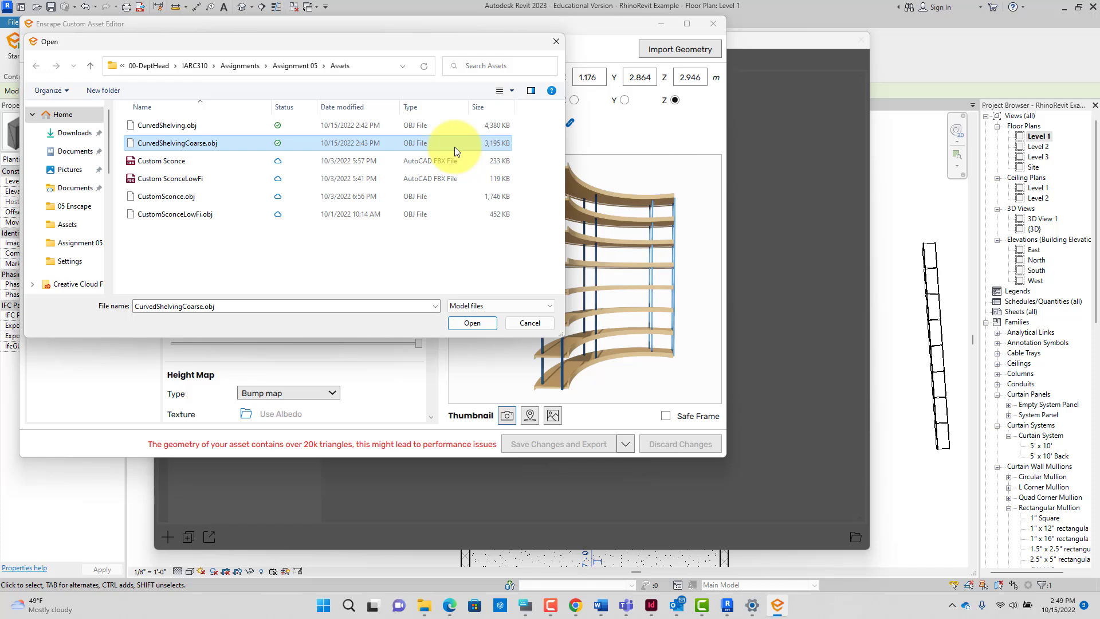
{"action": "left_click", "coordinate": [472, 323]}
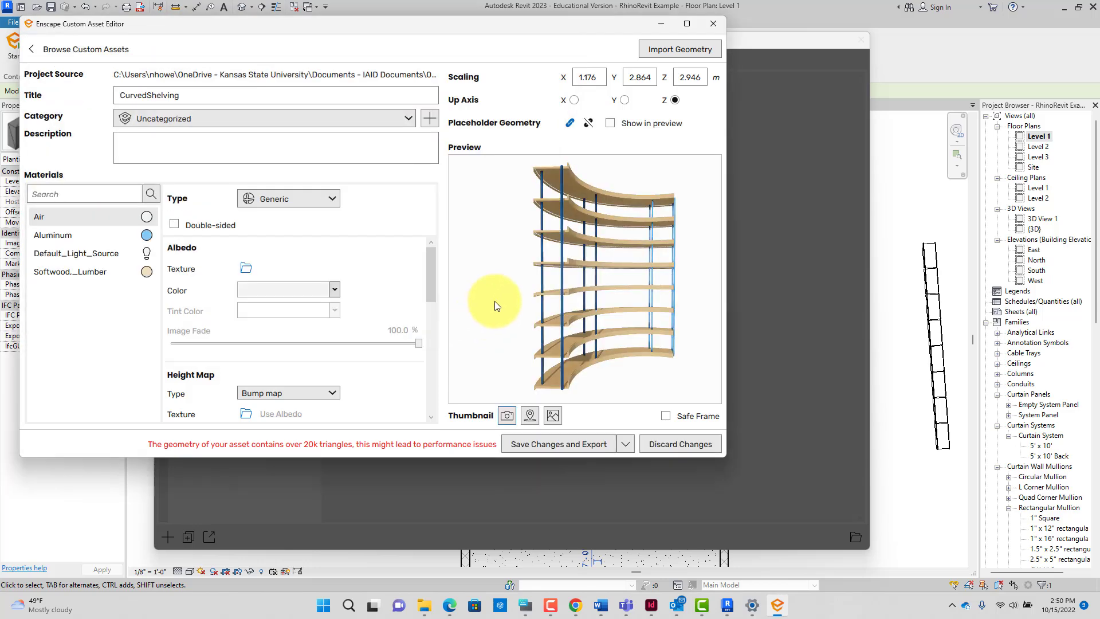
Step: Save and export the coarse asset, close both Enscape windows, and select the placed shelving
{"action": "left_click", "coordinate": [554, 445]}
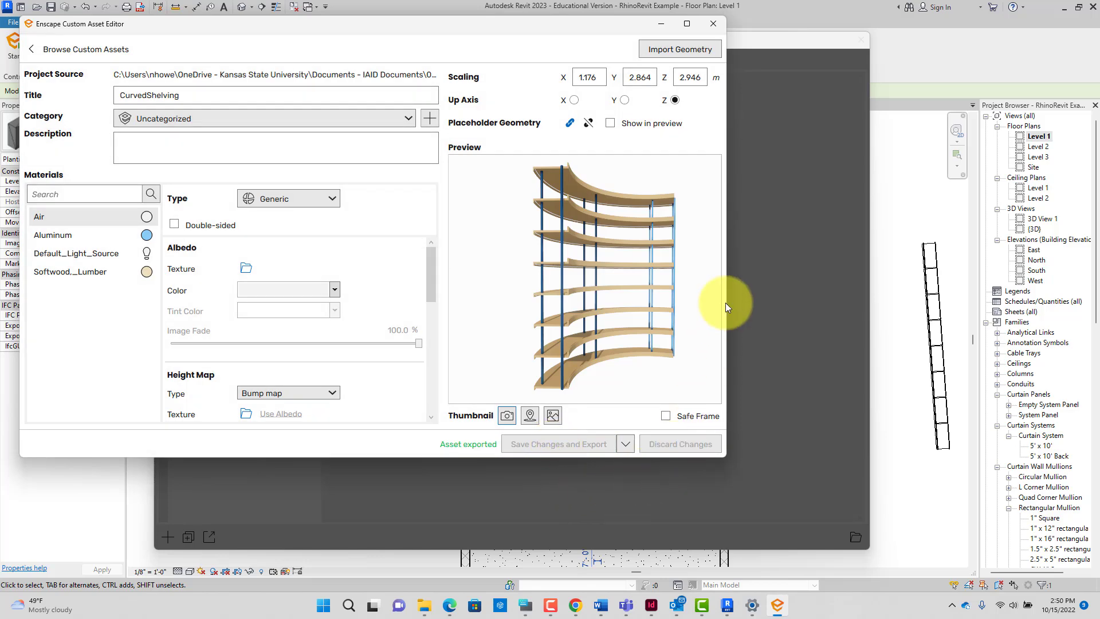
{"action": "left_click", "coordinate": [709, 21]}
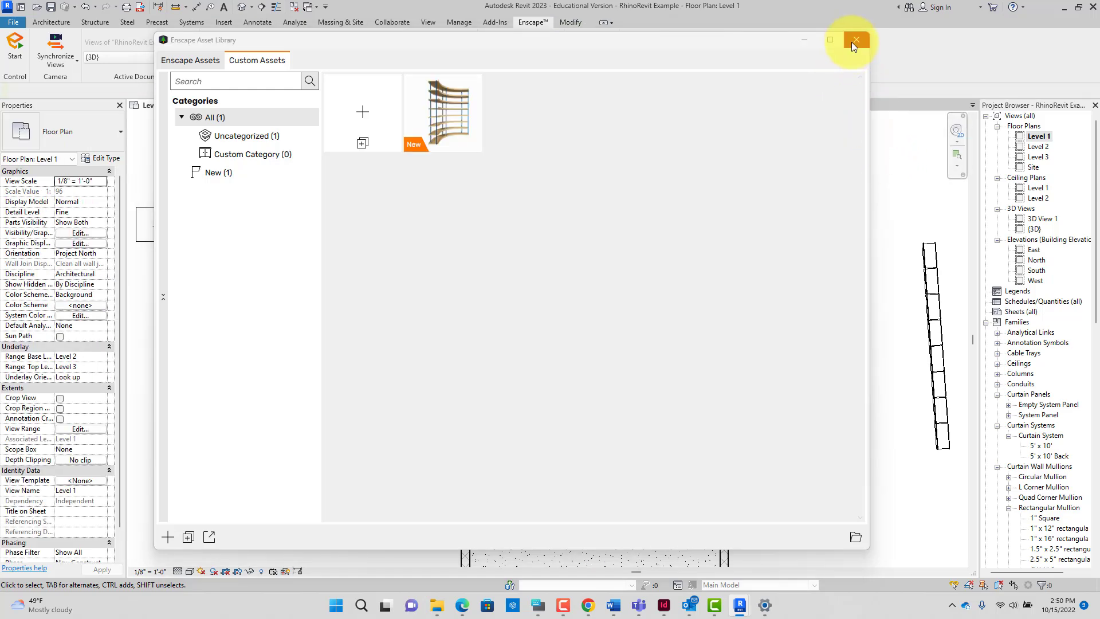
{"action": "left_click", "coordinate": [856, 40]}
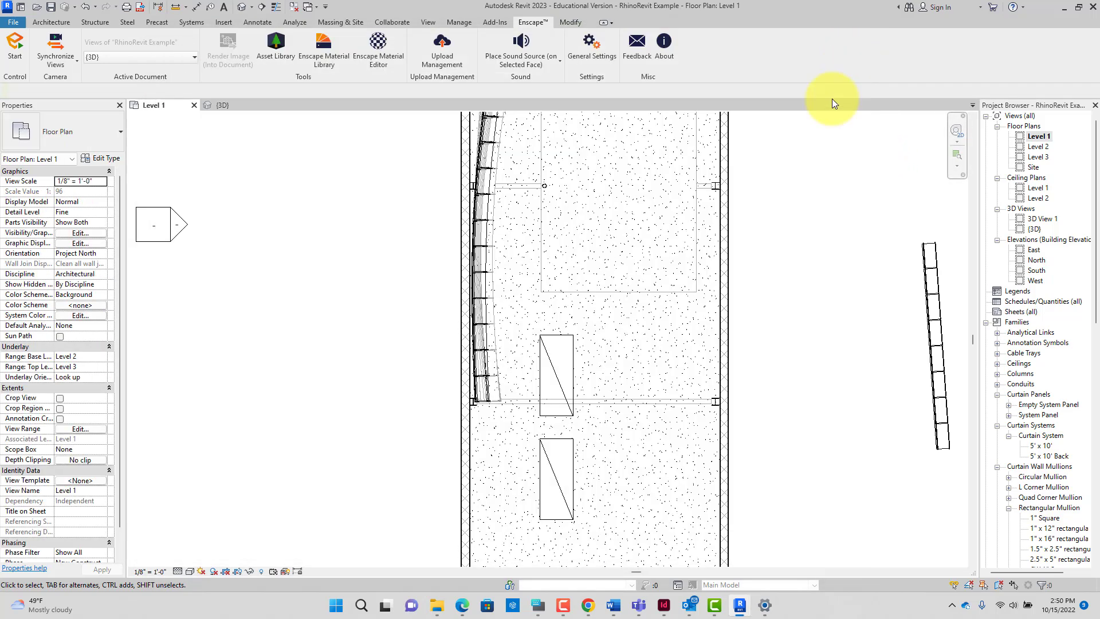
{"action": "left_click", "coordinate": [573, 375]}
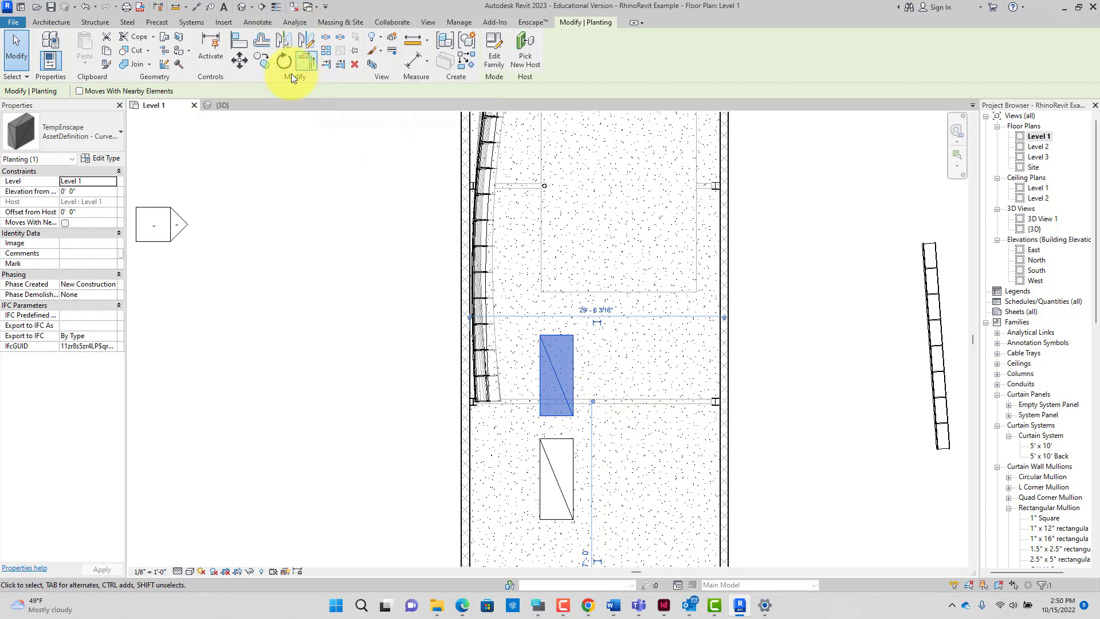
Step: Pick the curved shelving asset again from the Enscape Asset Library for placement
{"action": "left_click", "coordinate": [525, 22]}
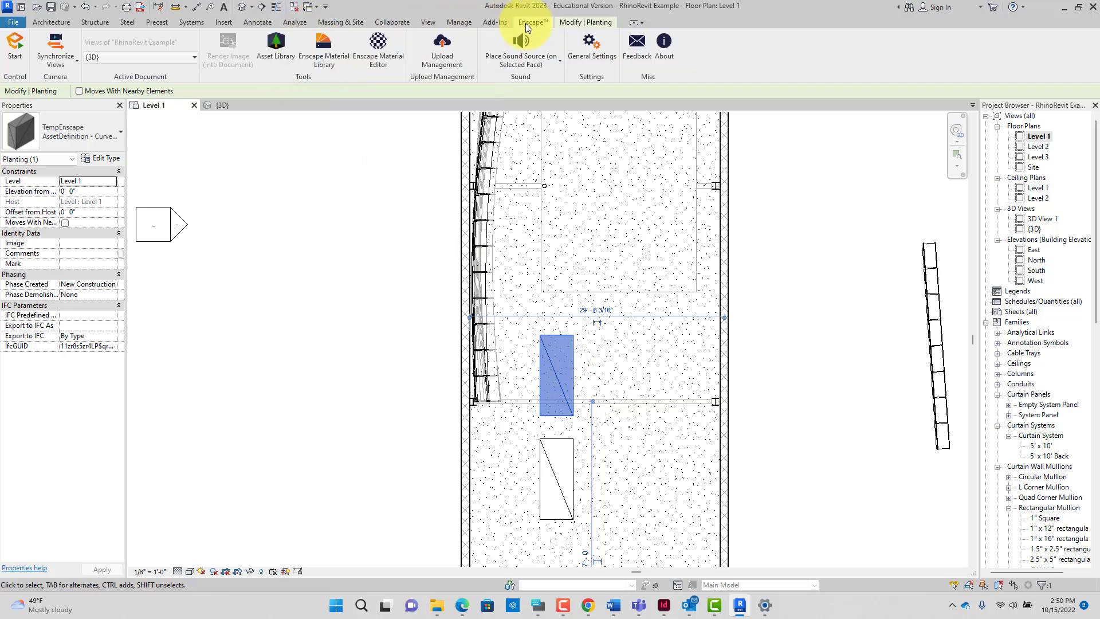
{"action": "left_click", "coordinate": [287, 47]}
{"action": "left_click", "coordinate": [415, 140]}
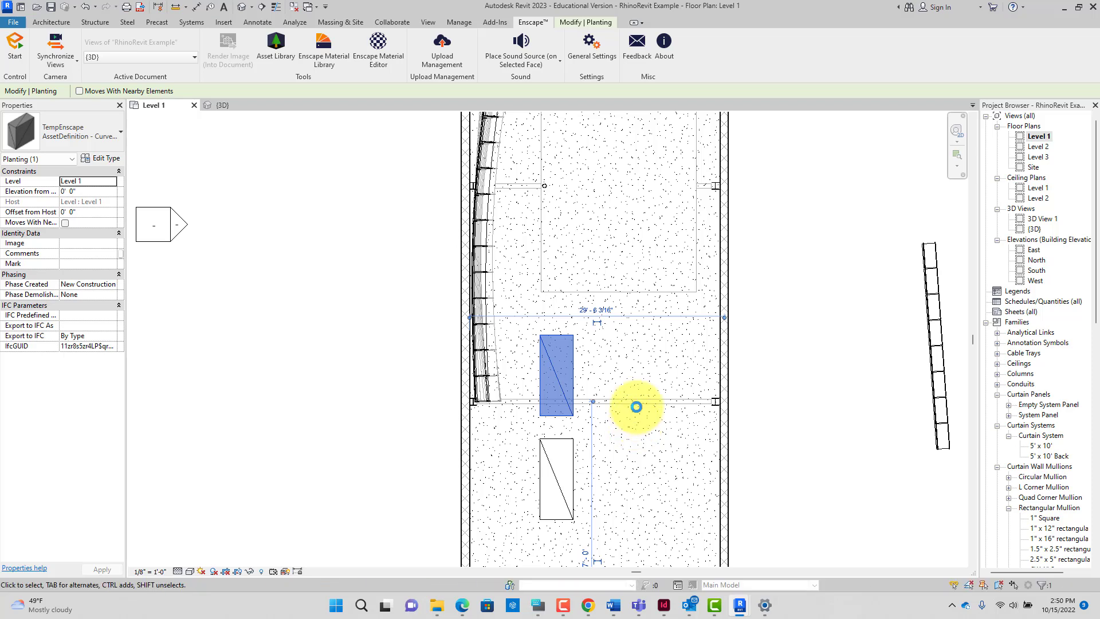
{"action": "scroll", "coordinate": [636, 407], "scroll_direction": "down", "scroll_amount": 4}
Step: Cancel the extra placement and select the lower, then upper, curved shelf
{"action": "middle_click_drag", "start_coordinate": [637, 407], "coordinate": [598, 380]}
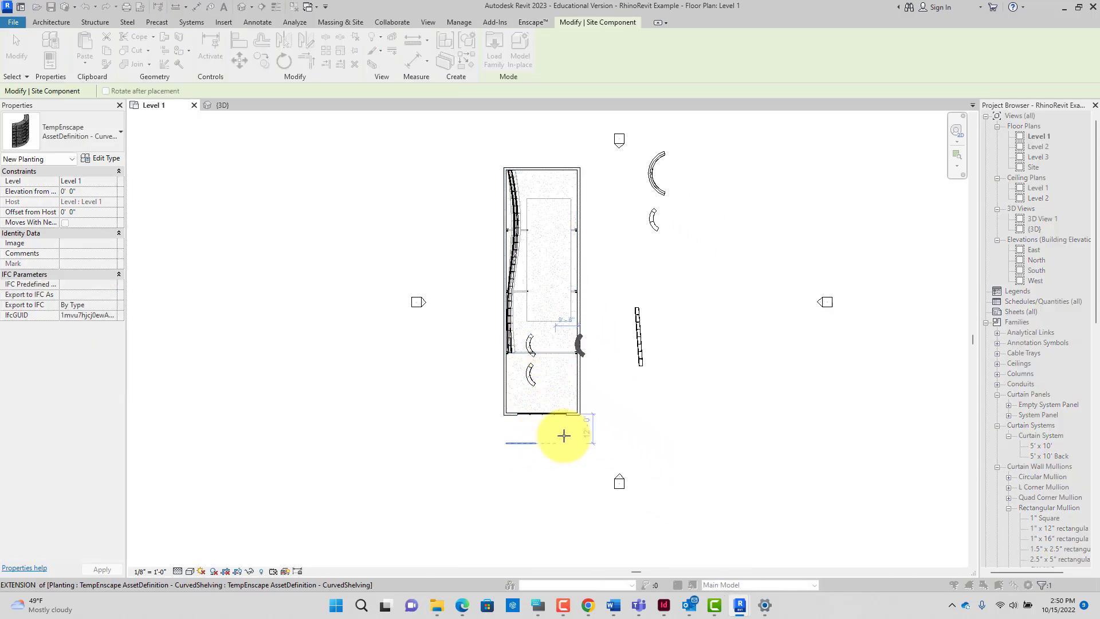
{"action": "scroll", "coordinate": [564, 436], "scroll_direction": "up", "scroll_amount": 3}
{"action": "key", "text": "Escape"}
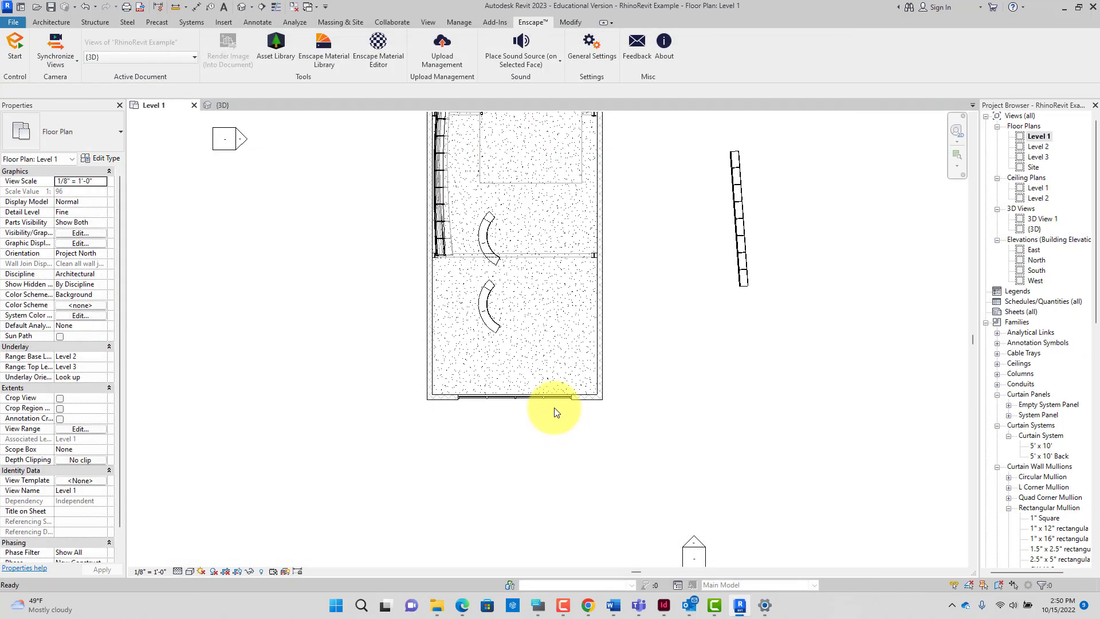
{"action": "scroll", "coordinate": [493, 286], "scroll_direction": "up", "scroll_amount": 8}
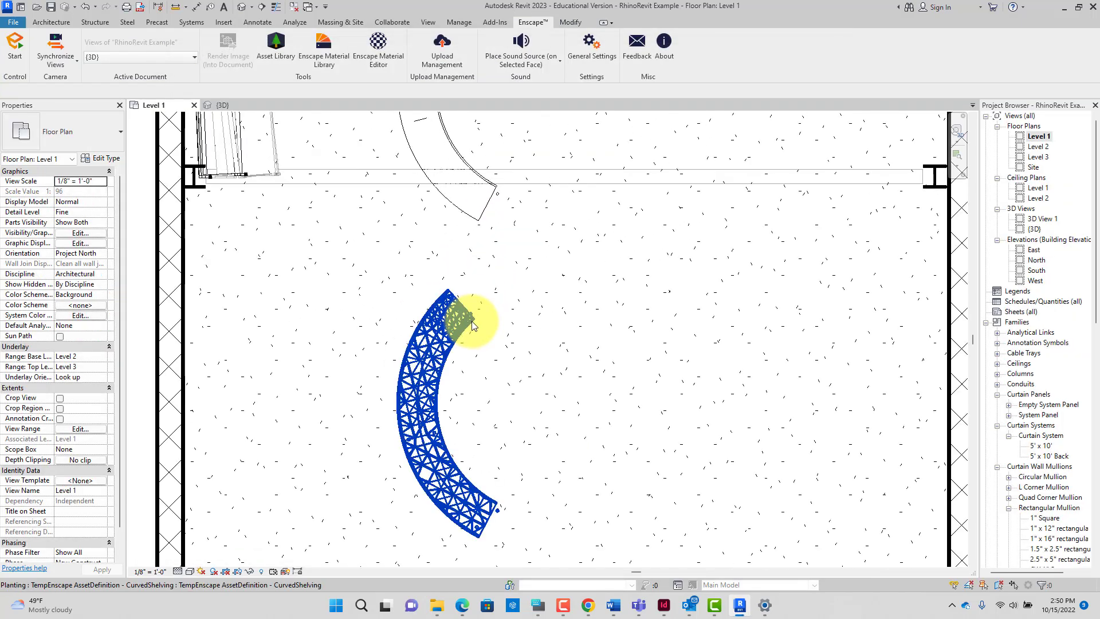
{"action": "left_click", "coordinate": [472, 321]}
{"action": "scroll", "coordinate": [539, 305], "scroll_direction": "down", "scroll_amount": 3}
{"action": "left_click", "coordinate": [517, 261]}
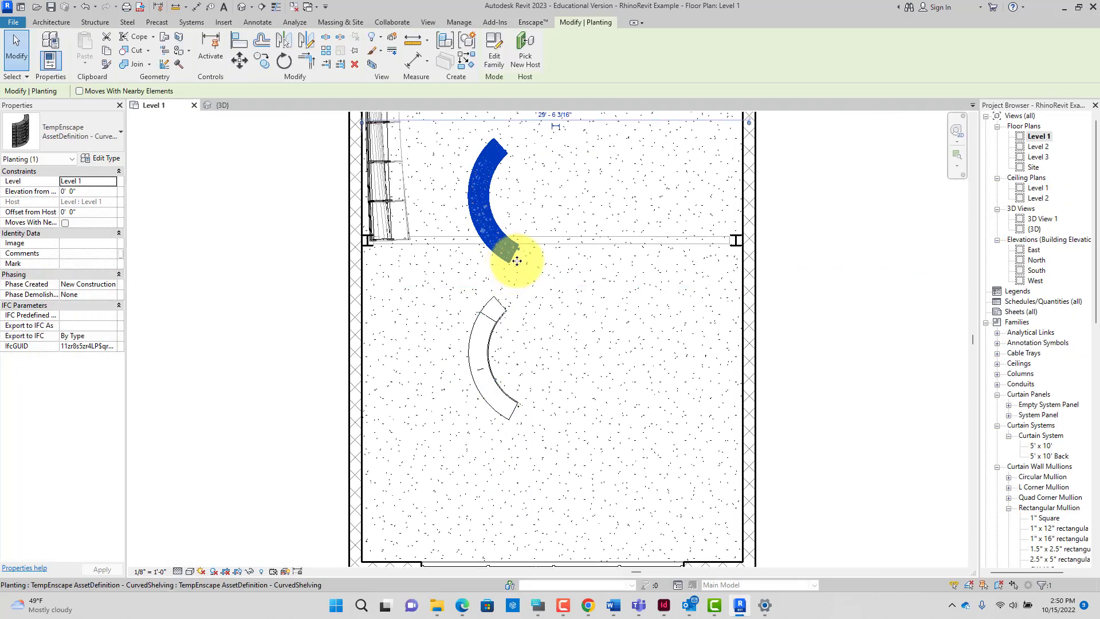
Step: Pan and zoom around the lower curved shelf to inspect its coarse shape
{"action": "scroll", "coordinate": [520, 256], "scroll_direction": "up", "scroll_amount": 3}
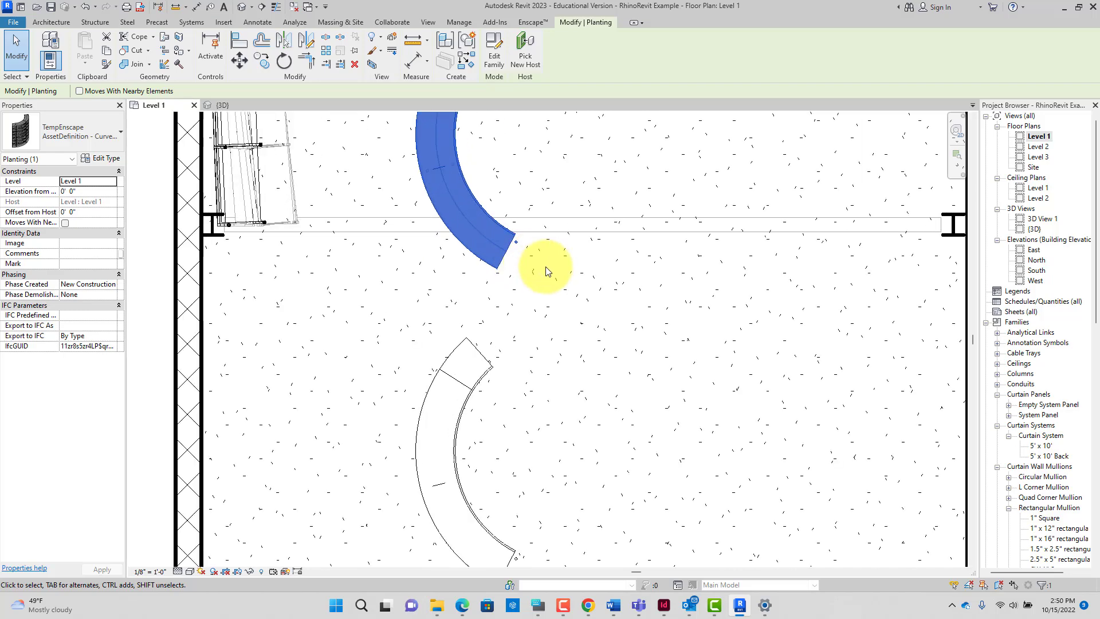
{"action": "scroll", "coordinate": [567, 292], "scroll_direction": "down", "scroll_amount": 4}
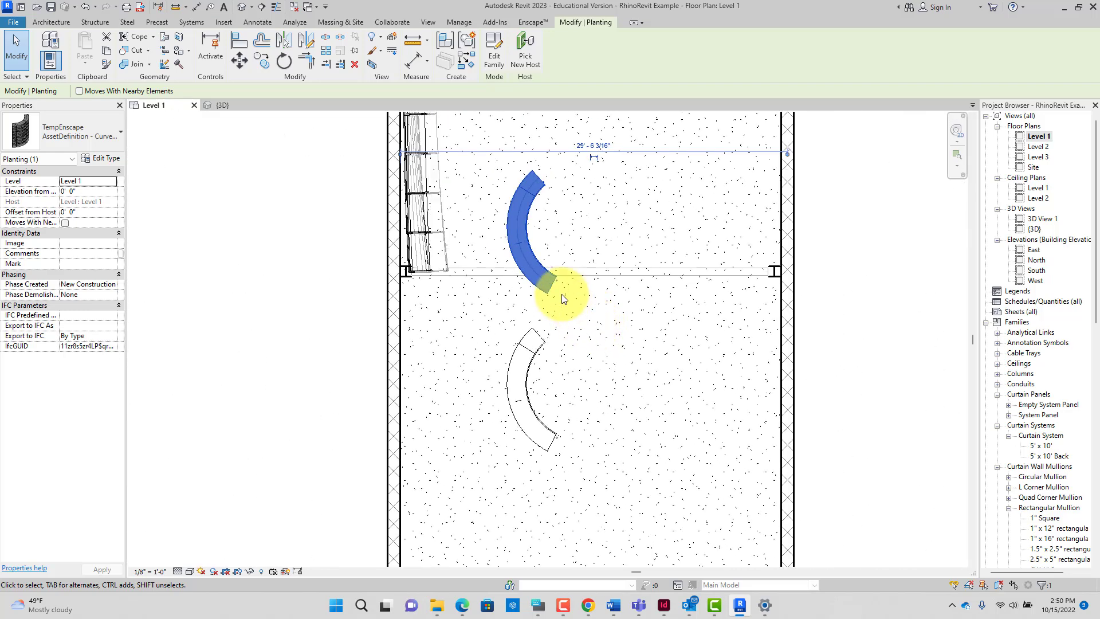
{"action": "scroll", "coordinate": [562, 298], "scroll_direction": "up", "scroll_amount": 5}
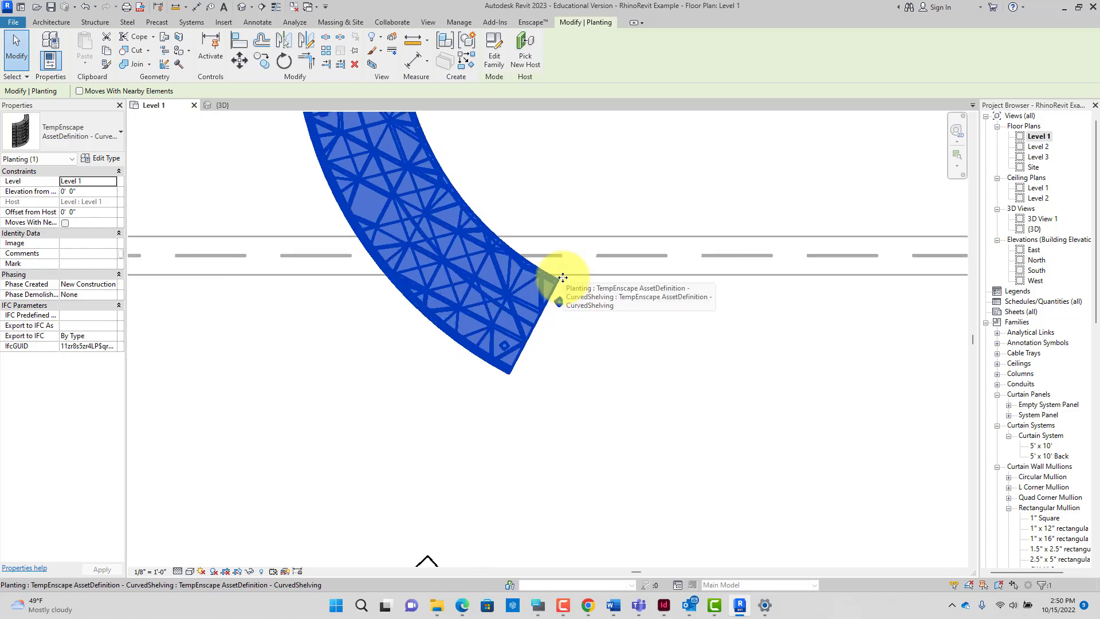
{"action": "scroll", "coordinate": [563, 278], "scroll_direction": "down", "scroll_amount": 4}
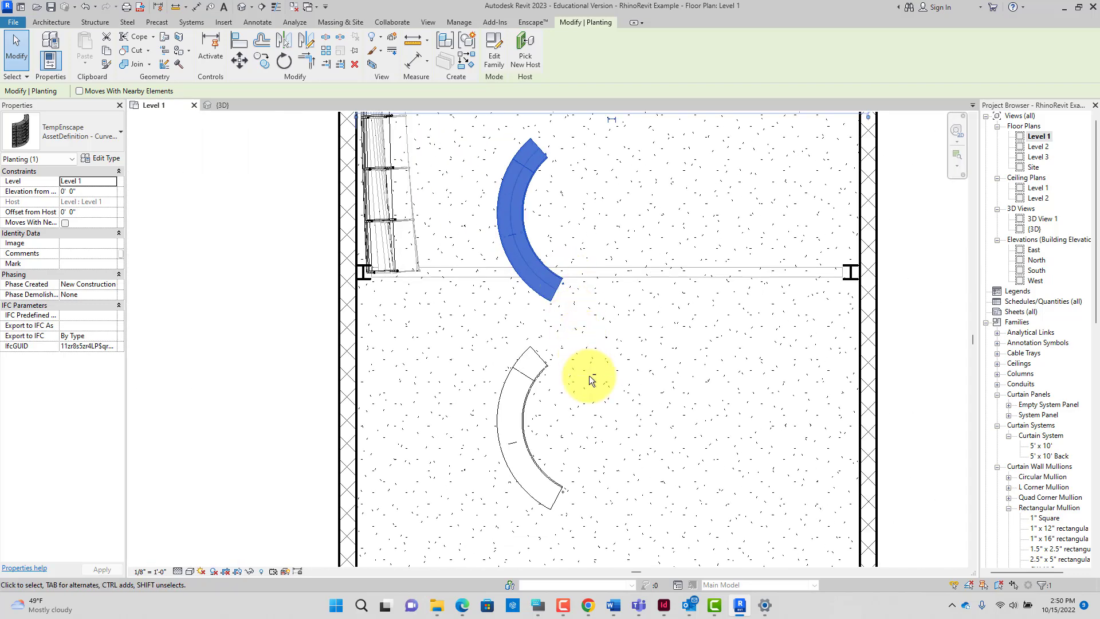
{"action": "middle_click_drag", "start_coordinate": [590, 374], "coordinate": [539, 344]}
{"action": "scroll", "coordinate": [480, 319], "scroll_direction": "up", "scroll_amount": 2}
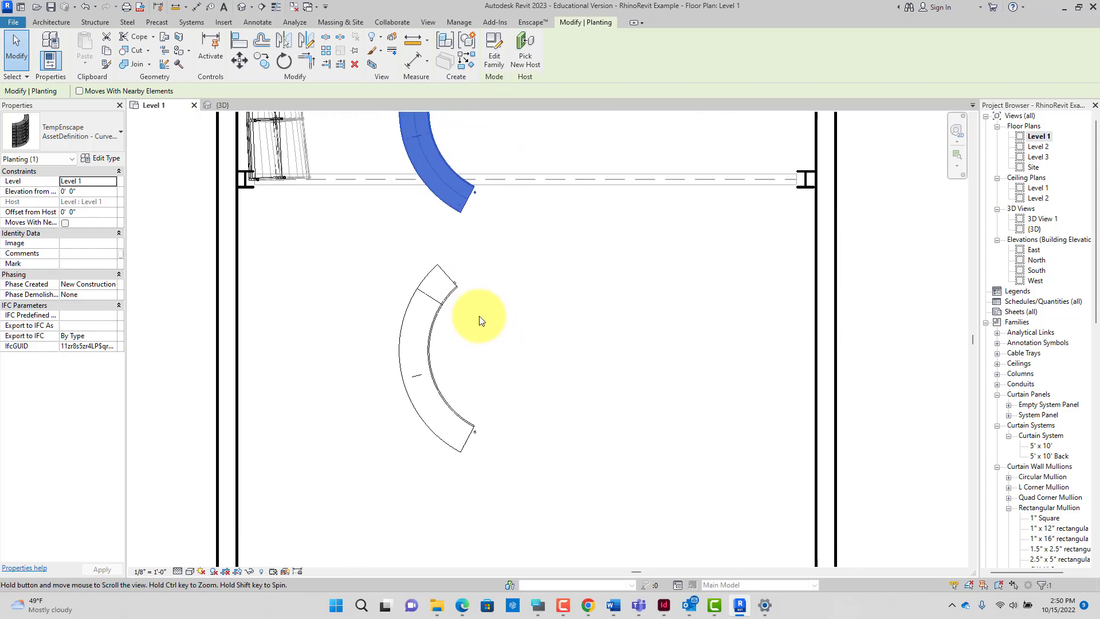
{"action": "scroll", "coordinate": [474, 434], "scroll_direction": "up", "scroll_amount": 2}
{"action": "scroll", "coordinate": [474, 428], "scroll_direction": "up", "scroll_amount": 2}
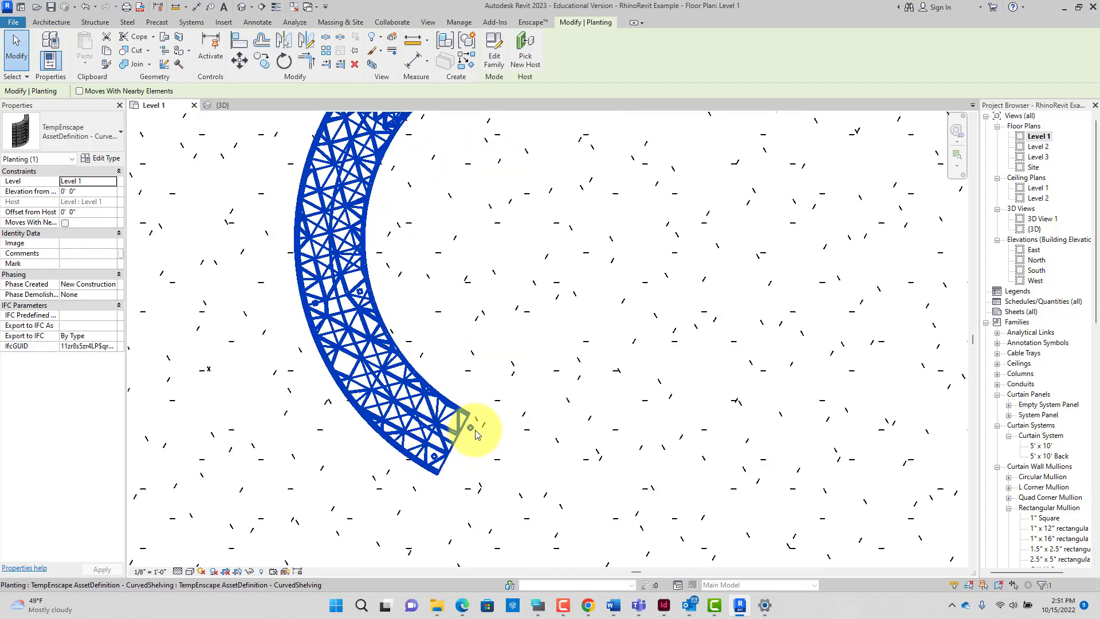
{"action": "scroll", "coordinate": [476, 428], "scroll_direction": "down", "scroll_amount": 2}
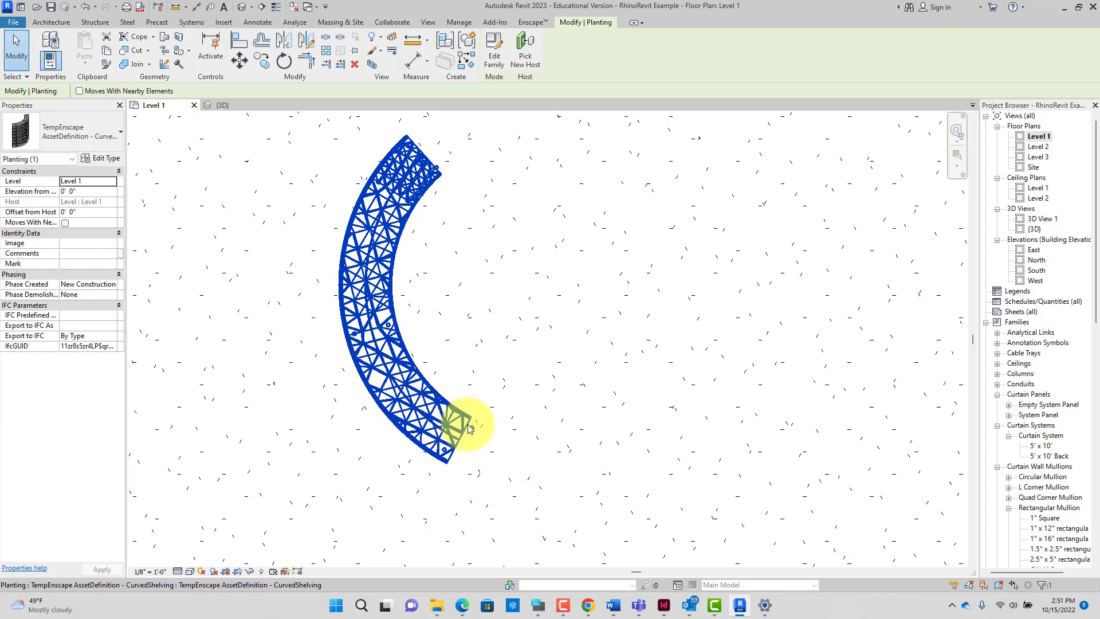
{"action": "scroll", "coordinate": [476, 427], "scroll_direction": "down", "scroll_amount": 8}
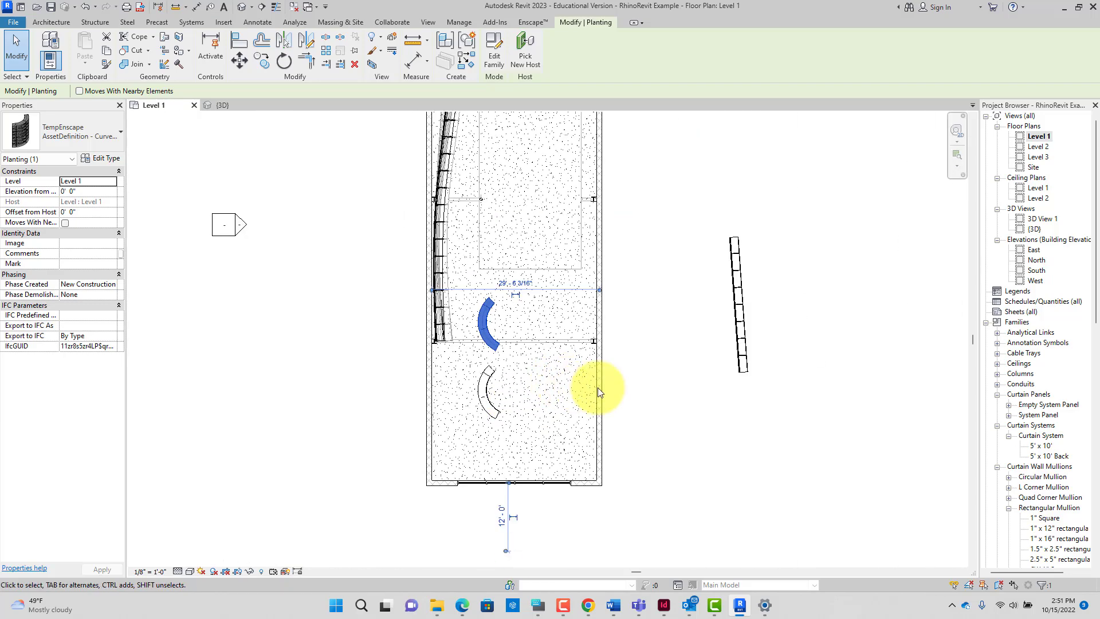
Step: Open the 3D View 1 perspective and start the Enscape real-time render
{"action": "double_click", "coordinate": [1033, 219]}
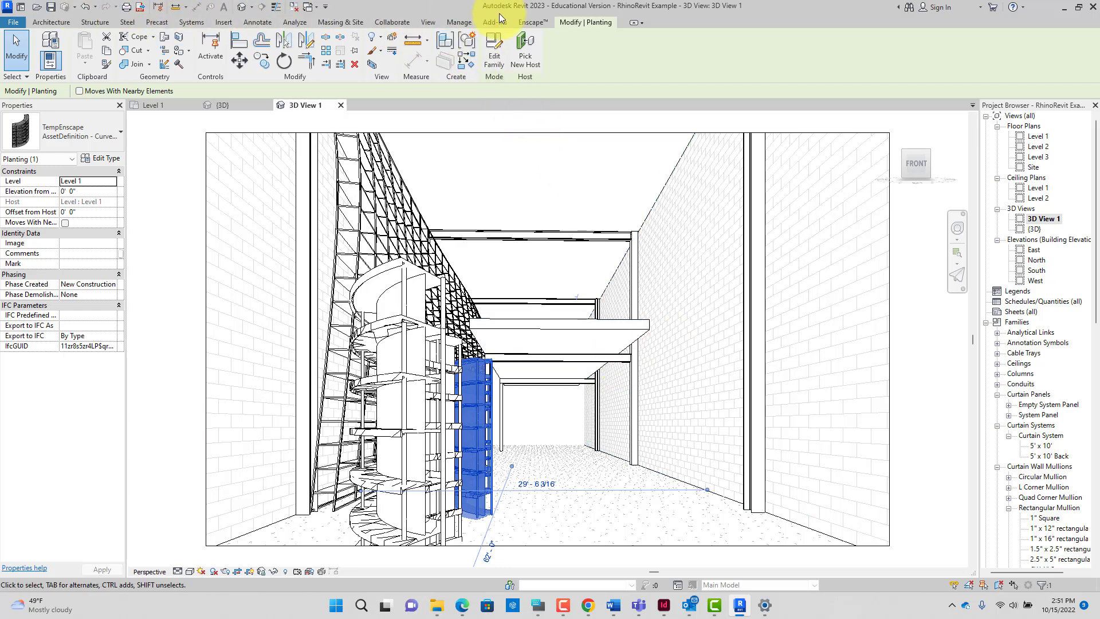
{"action": "left_click", "coordinate": [531, 23]}
{"action": "left_click", "coordinate": [14, 45]}
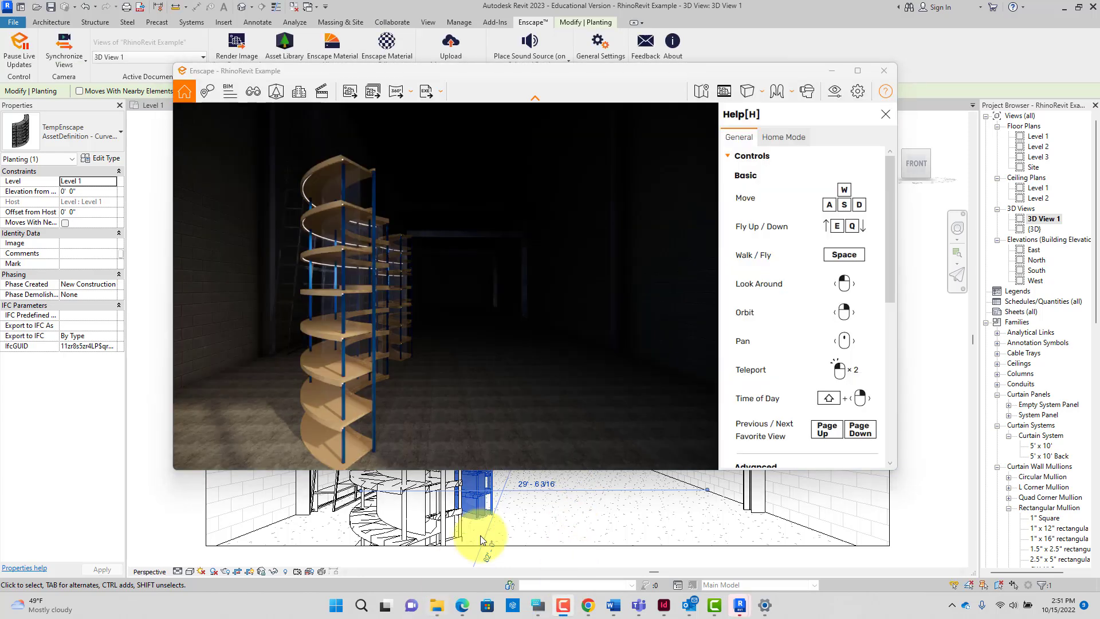
{"action": "scroll", "coordinate": [481, 385], "scroll_direction": "up", "scroll_amount": 3}
{"action": "middle_click_drag", "start_coordinate": [480, 383], "coordinate": [503, 336]}
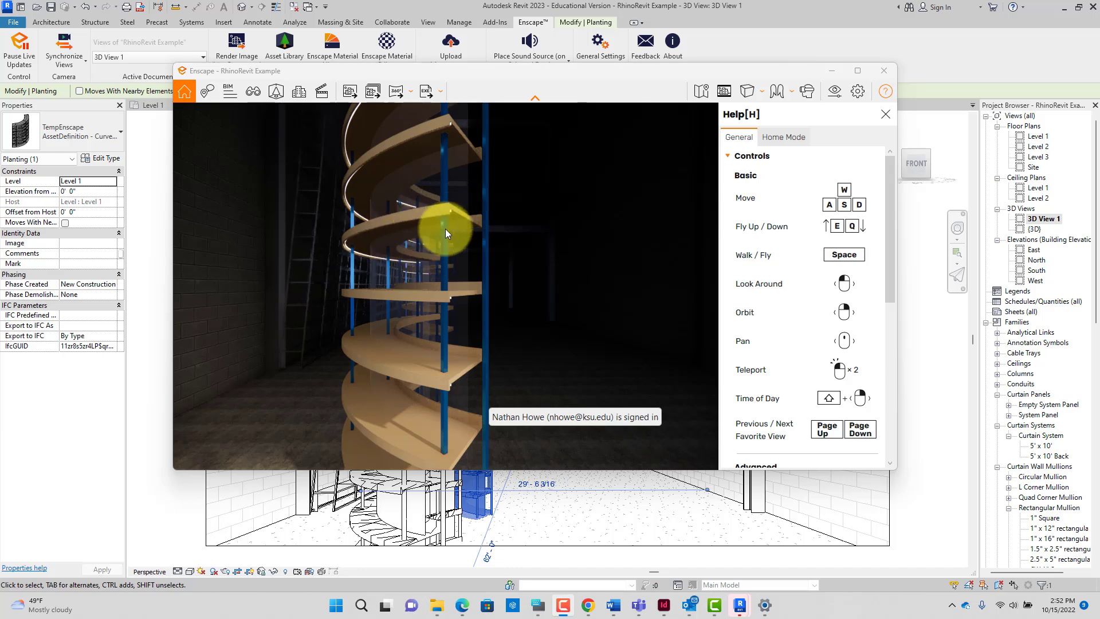
{"action": "scroll", "coordinate": [445, 229], "scroll_direction": "down", "scroll_amount": 2}
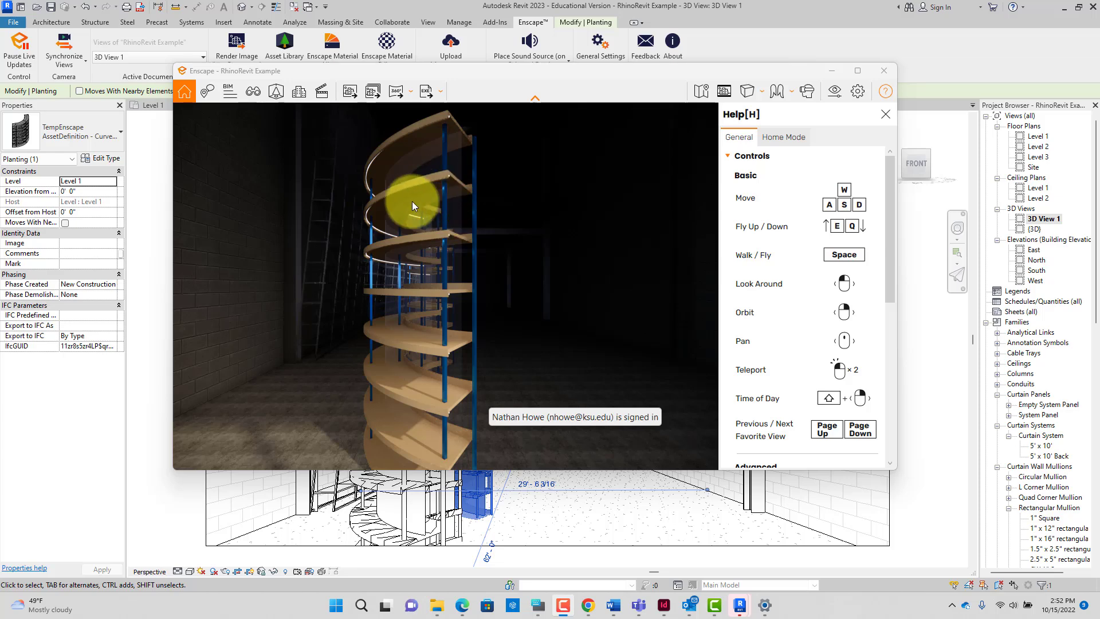
{"action": "scroll", "coordinate": [442, 271], "scroll_direction": "down", "scroll_amount": 3}
{"action": "scroll", "coordinate": [449, 279], "scroll_direction": "up", "scroll_amount": 2}
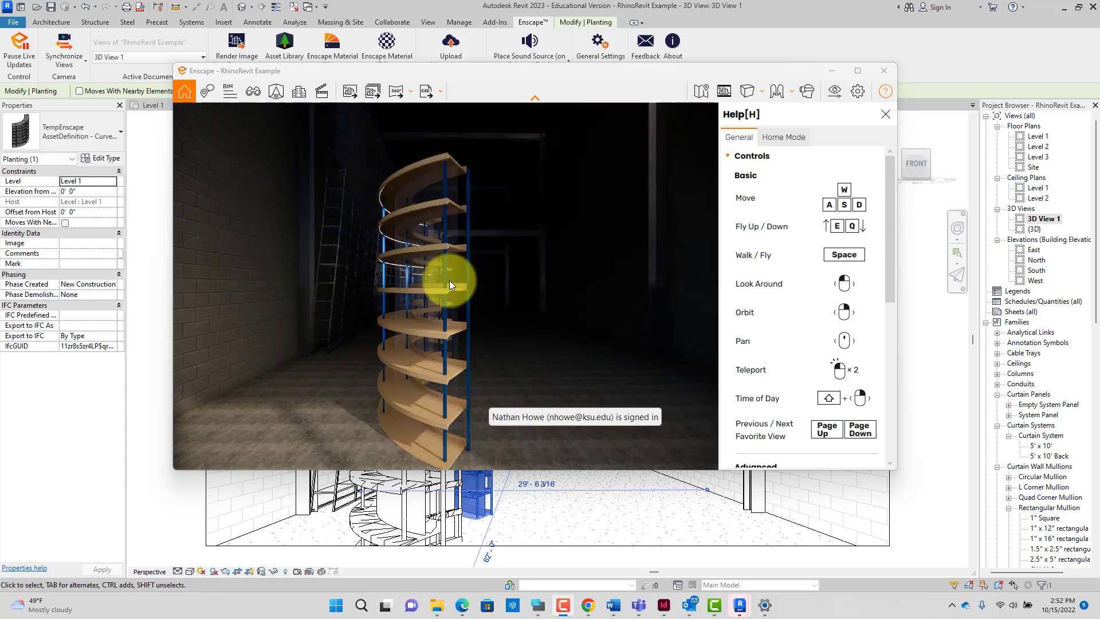
{"action": "scroll", "coordinate": [452, 287], "scroll_direction": "up", "scroll_amount": 2}
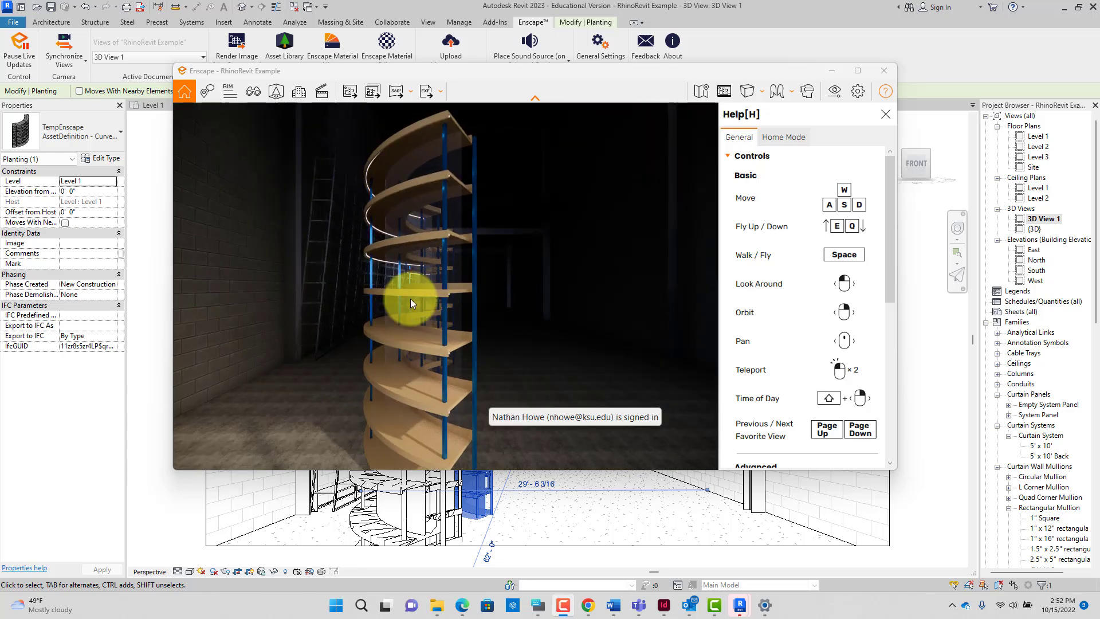
{"action": "left_click_drag", "start_coordinate": [410, 298], "coordinate": [322, 339]}
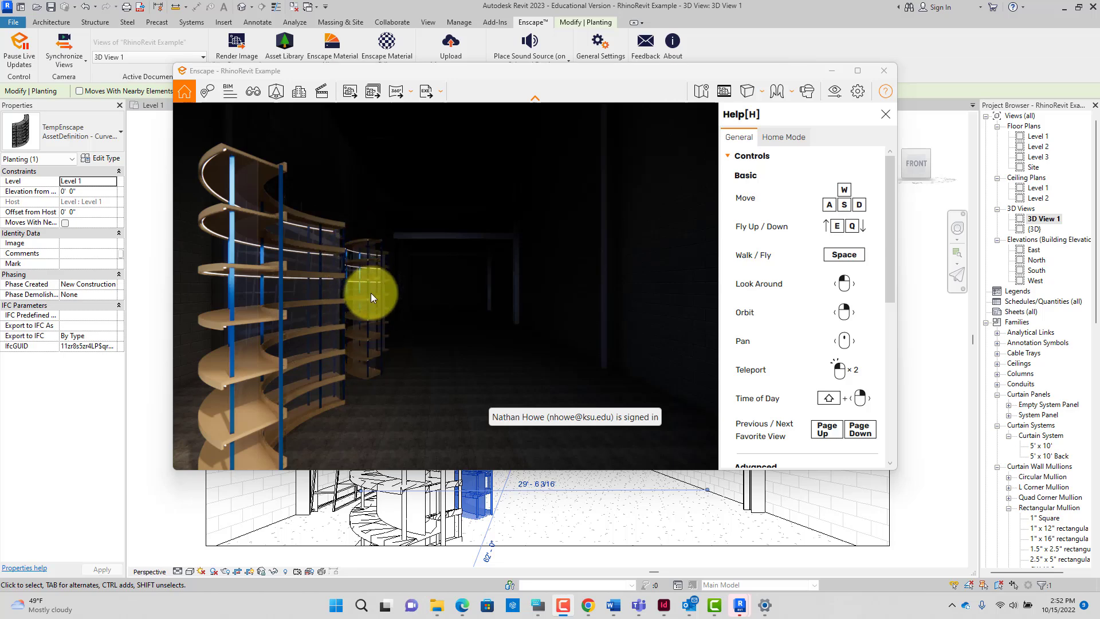
{"action": "middle_click_drag", "start_coordinate": [378, 295], "coordinate": [373, 290]}
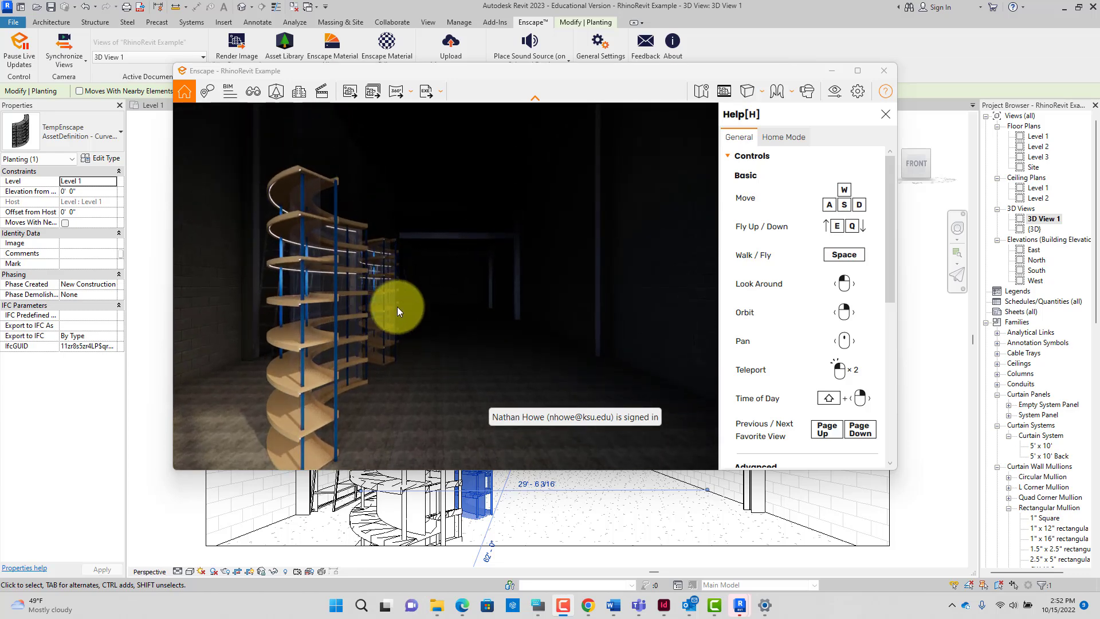
{"action": "scroll", "coordinate": [273, 357], "scroll_direction": "up", "scroll_amount": 2}
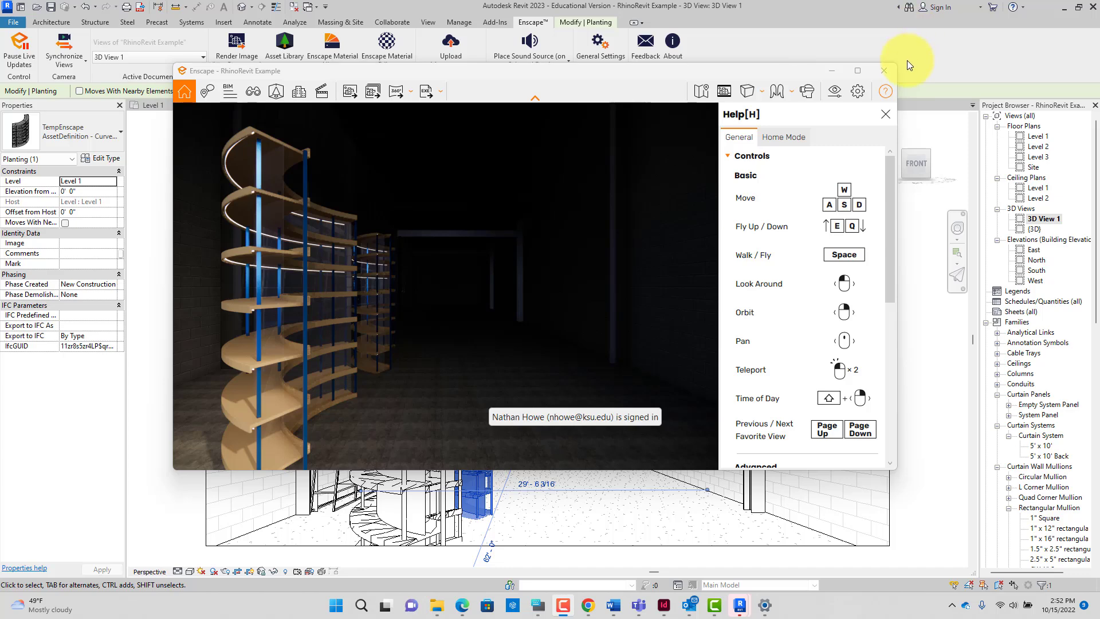